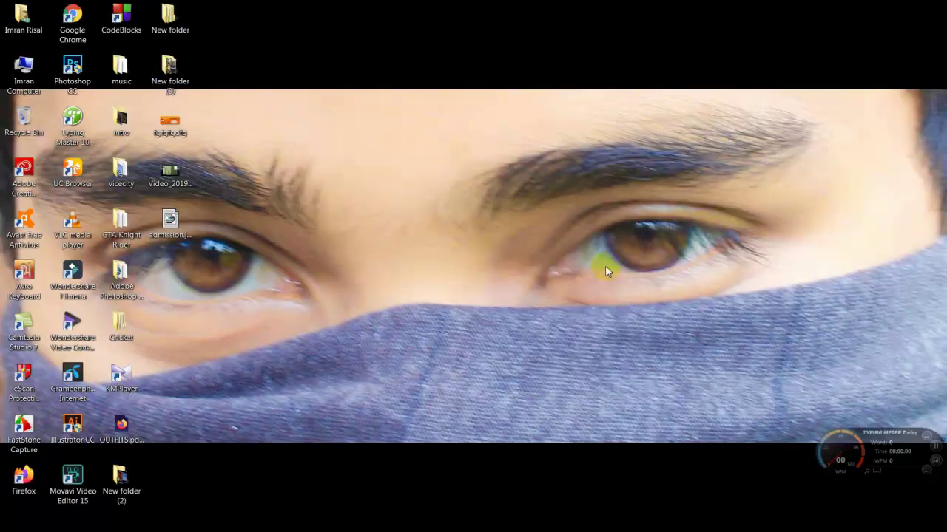
# - Refresh the Windows desktop twice from its right-click menu
pyautogui.rightClick(605, 266)
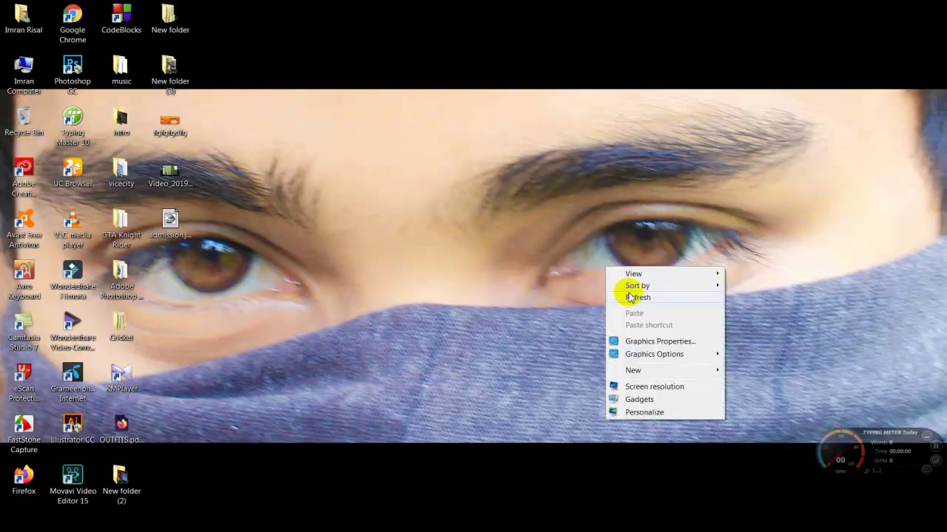
pyautogui.click(630, 298)
pyautogui.rightClick(577, 247)
pyautogui.click(608, 278)
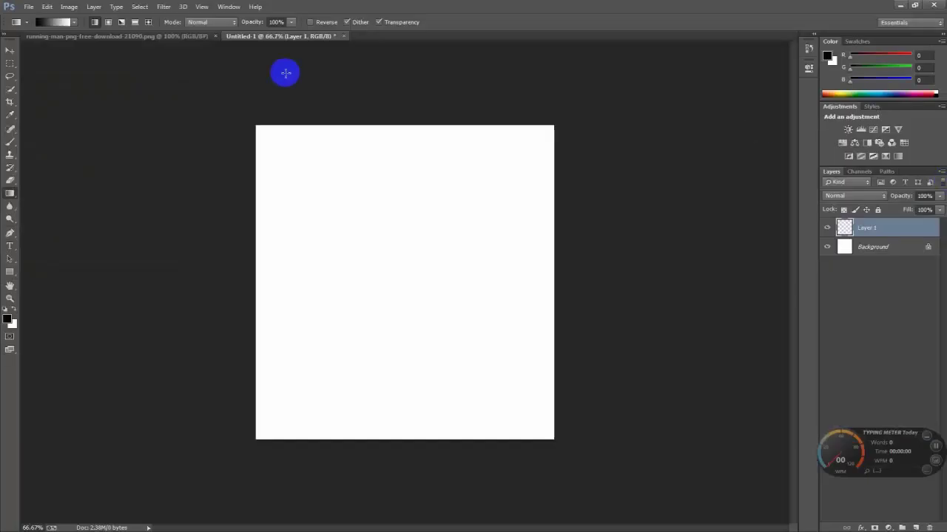
# - In the Gradient Editor, change the gradient's white end stop to dark blue
pyautogui.click(54, 21)
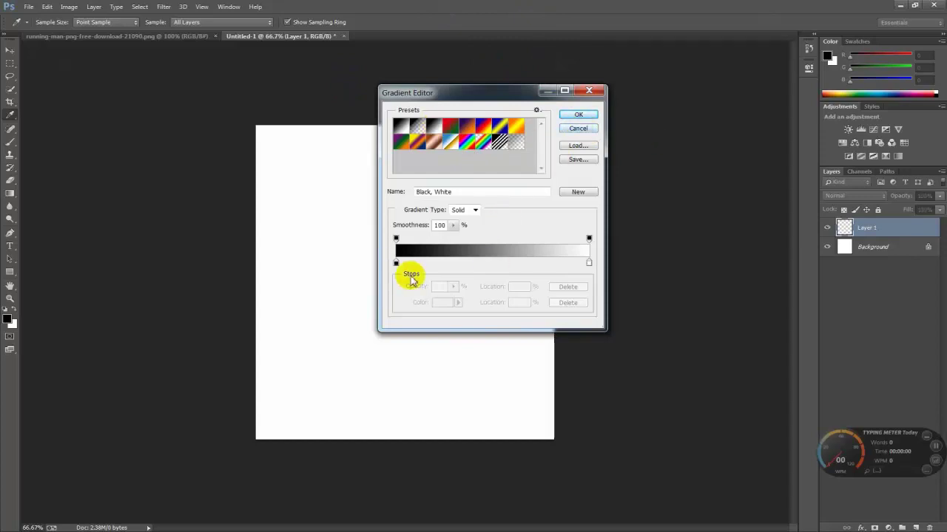
pyautogui.doubleClick(589, 264)
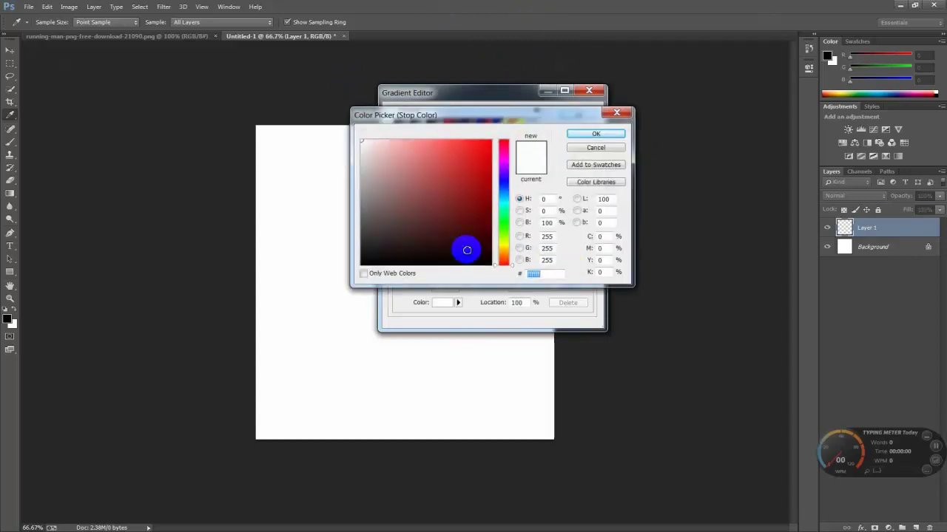
pyautogui.moveTo(505, 192); pyautogui.dragTo(508, 185)
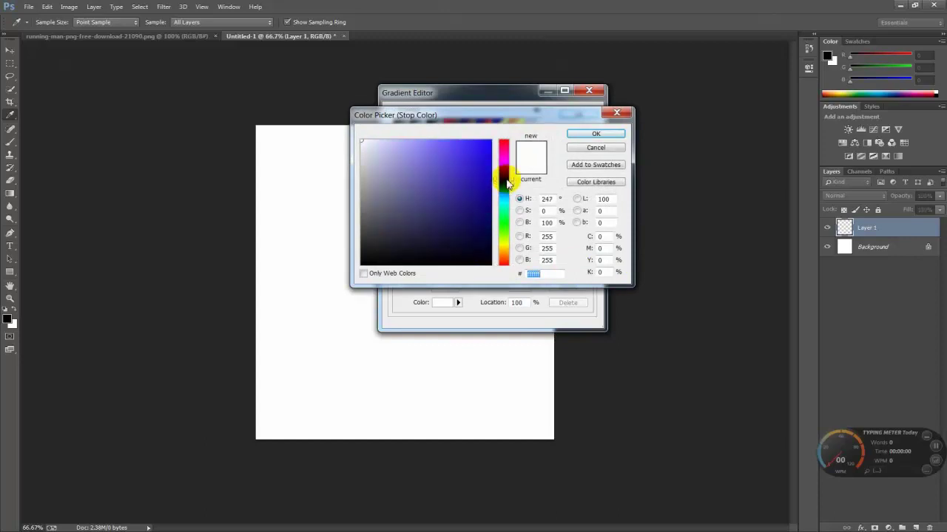
pyautogui.click(443, 223)
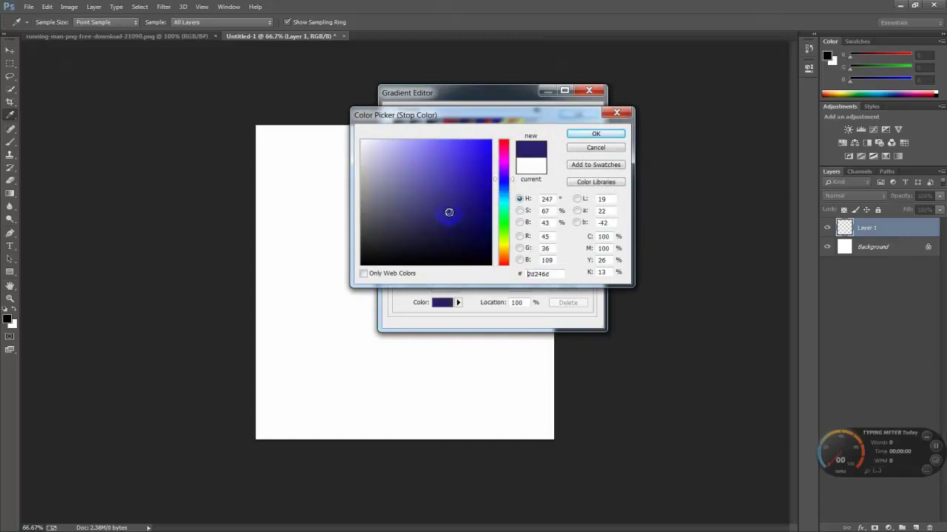
pyautogui.click(603, 134)
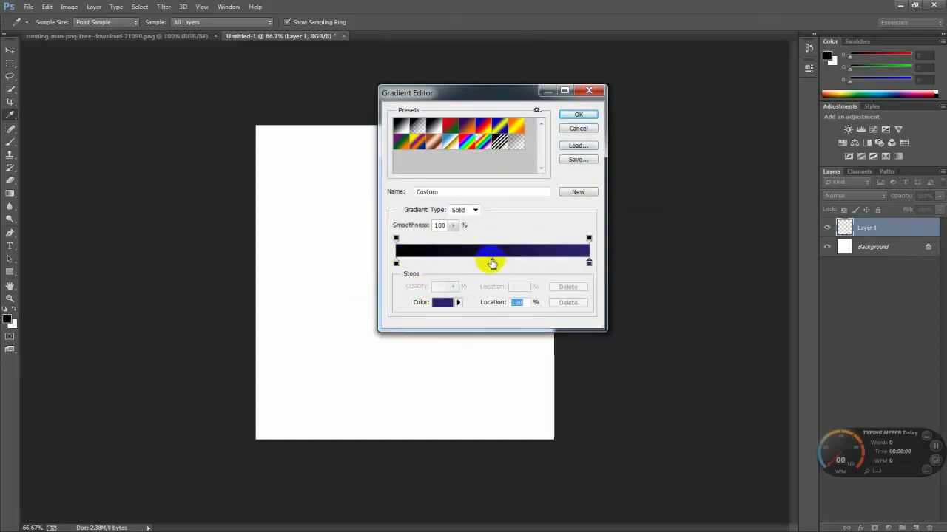
pyautogui.click(589, 241)
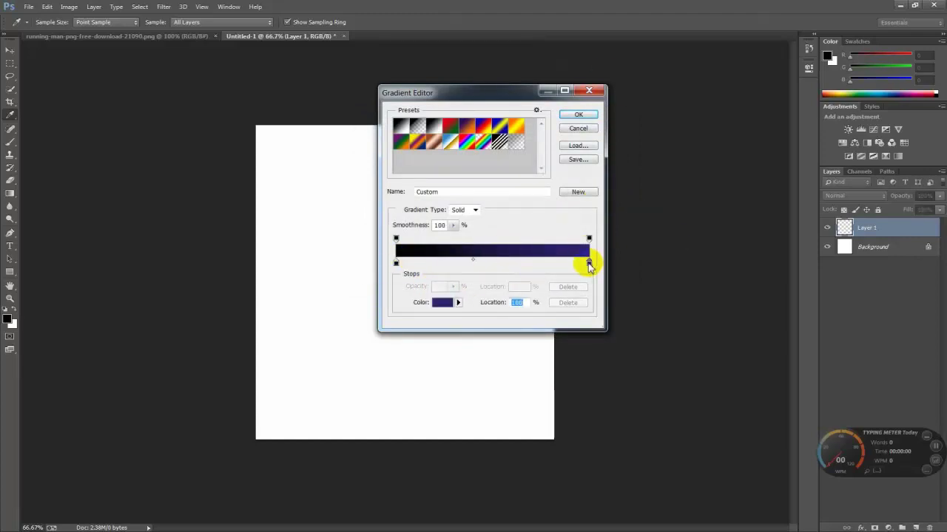
# - Change that stop to a deeper dark purple and accept the purple-to-black gradient
pyautogui.doubleClick(589, 264)
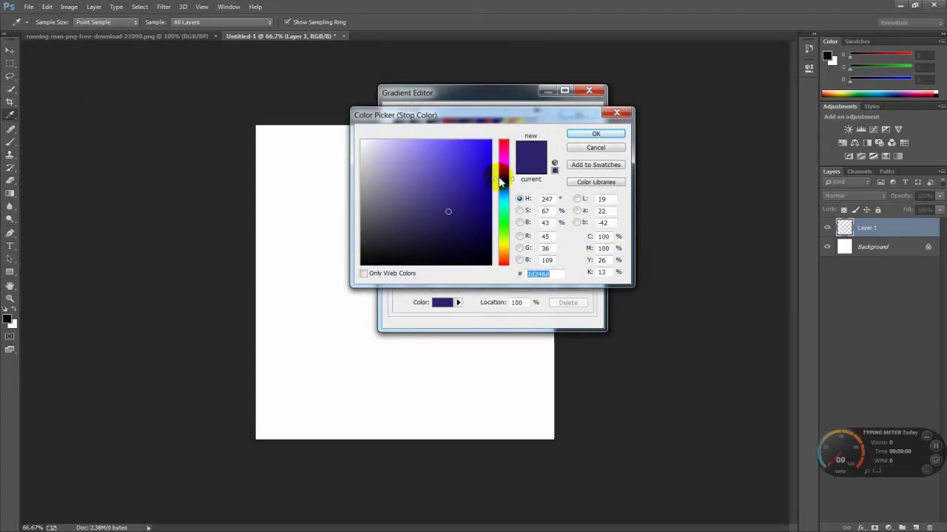
pyautogui.moveTo(500, 180); pyautogui.dragTo(507, 180)
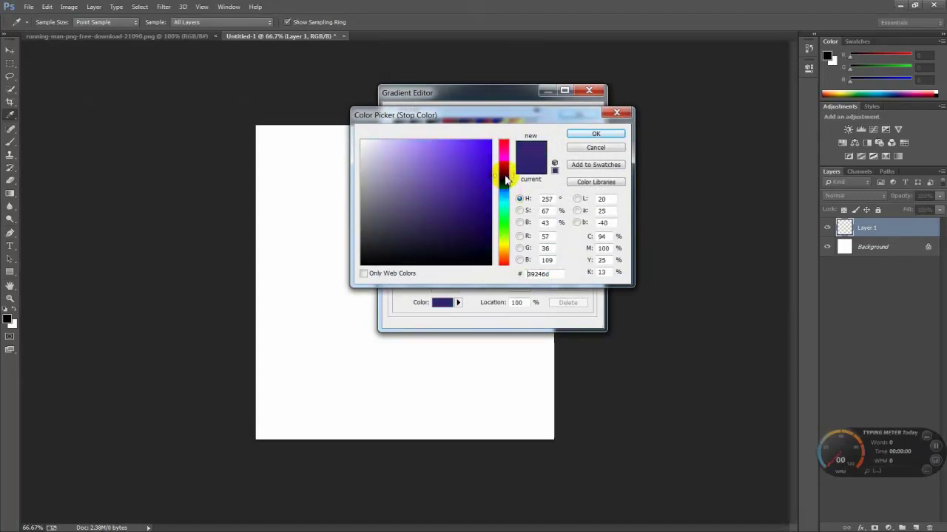
pyautogui.moveTo(449, 230); pyautogui.dragTo(462, 217)
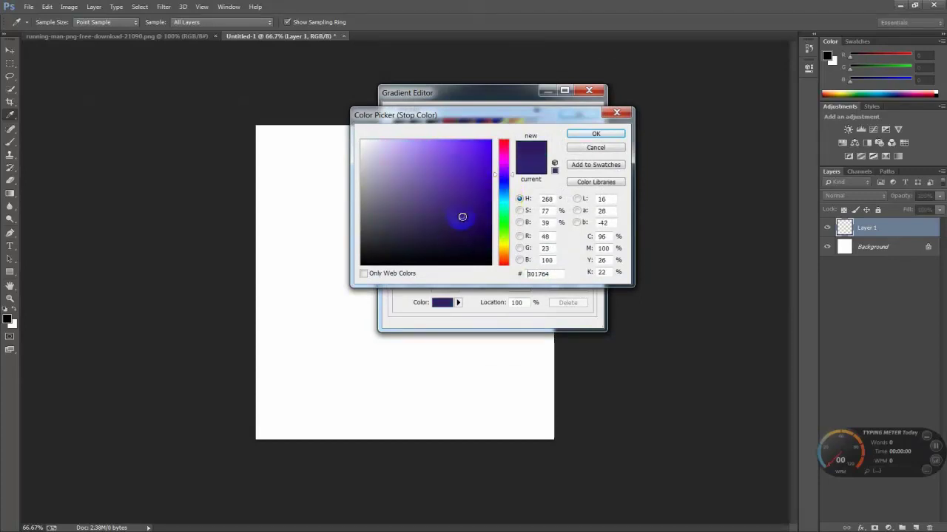
pyautogui.click(609, 133)
pyautogui.click(575, 118)
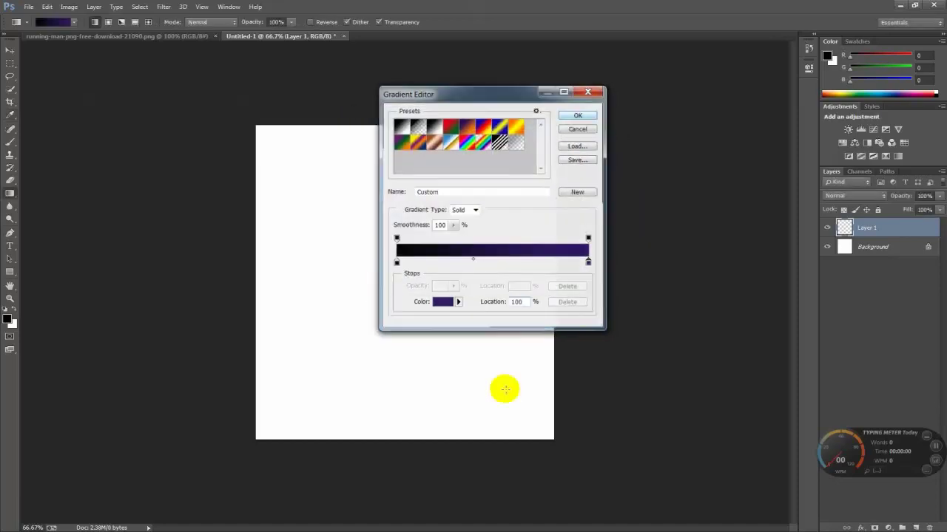
# - Drag the gradient bottom-to-top across Layer 1, purple at top fading to black
pyautogui.moveTo(454, 209); pyautogui.dragTo(448, 103)
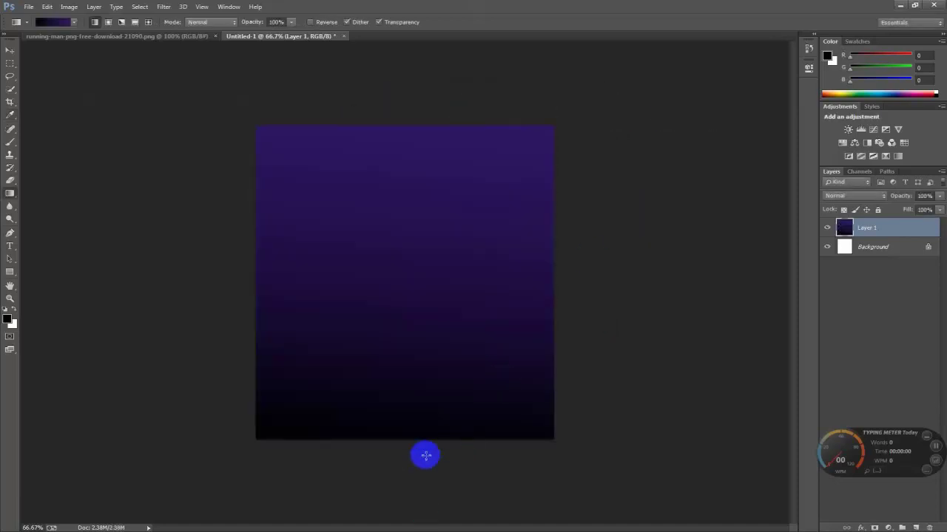
pyautogui.moveTo(401, 467); pyautogui.dragTo(469, 37)
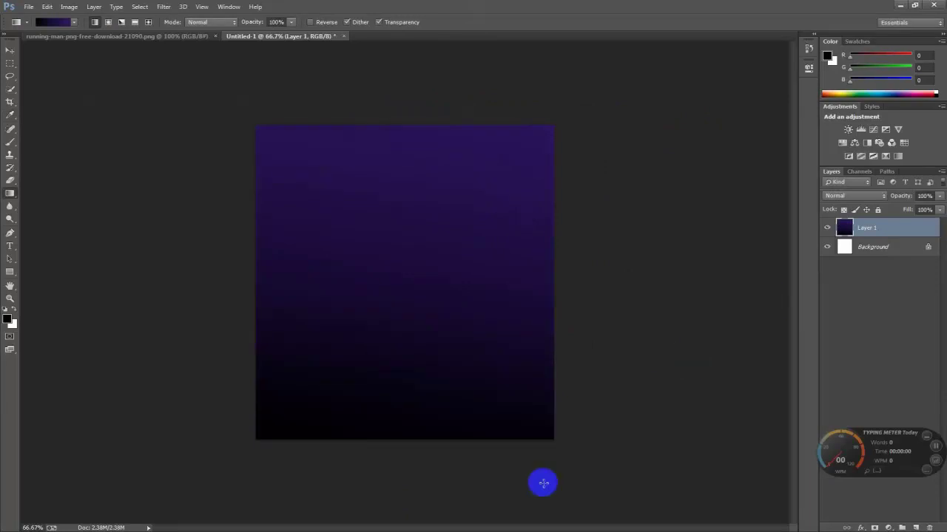
pyautogui.moveTo(486, 487)
pyautogui.mouseDown()
pyautogui.moveTo(471, 217)
pyautogui.moveTo(454, 159)
pyautogui.mouseUp()
pyautogui.moveTo(401, 468); pyautogui.dragTo(427, 87)
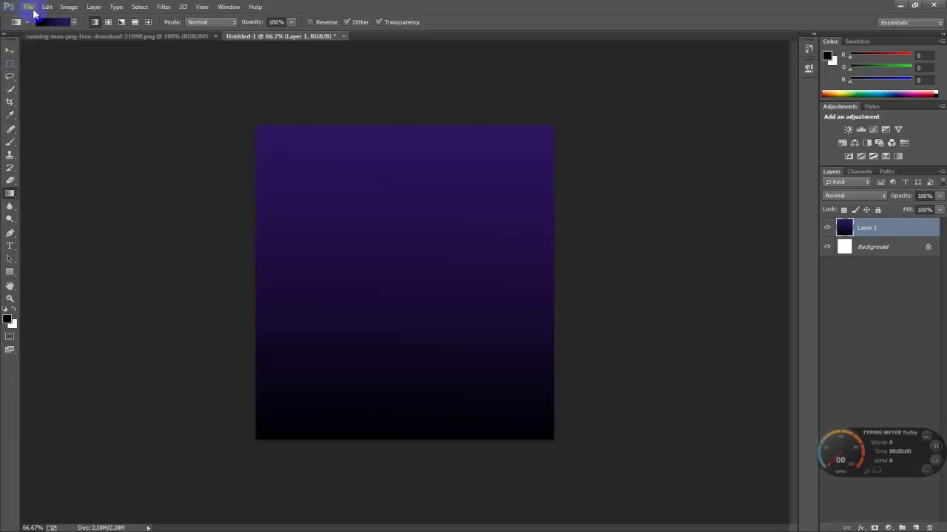
# - Open the blue sneakers product image
pyautogui.click(29, 6)
pyautogui.click(18, 27)
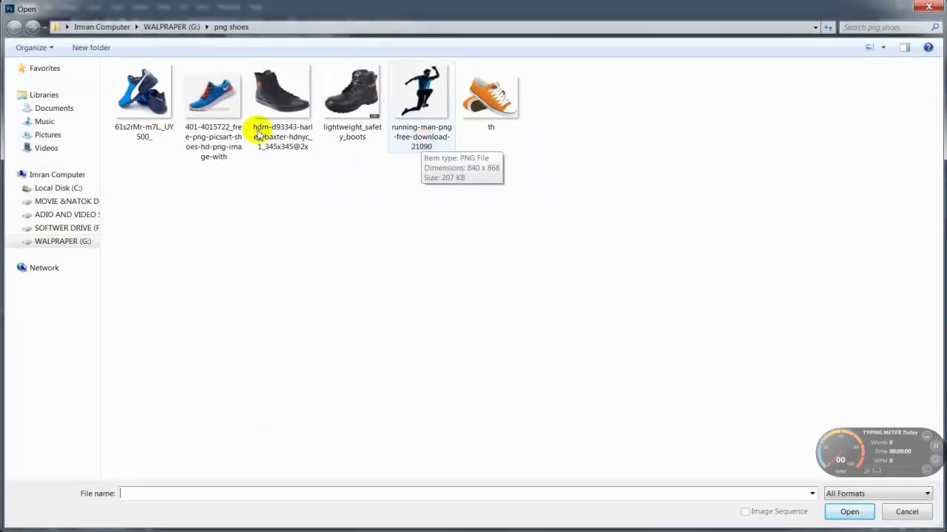
pyautogui.click(145, 93)
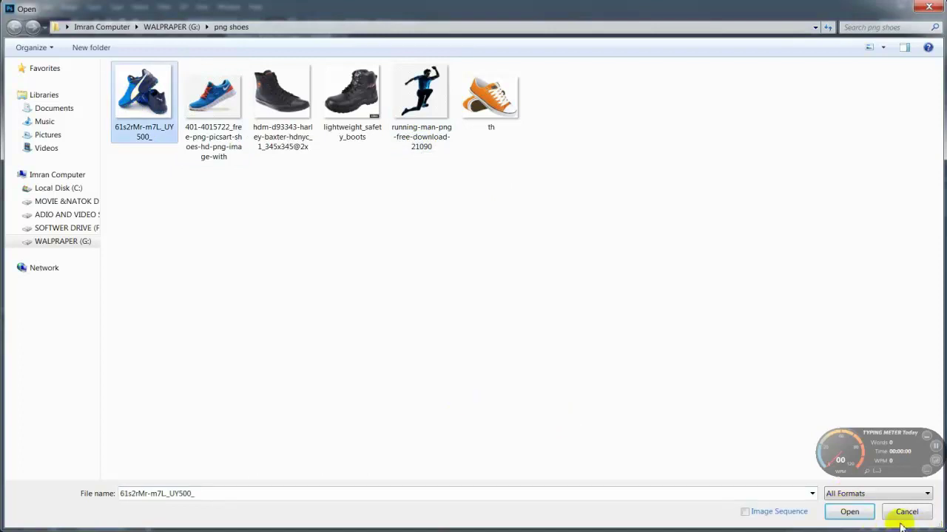
pyautogui.click(849, 512)
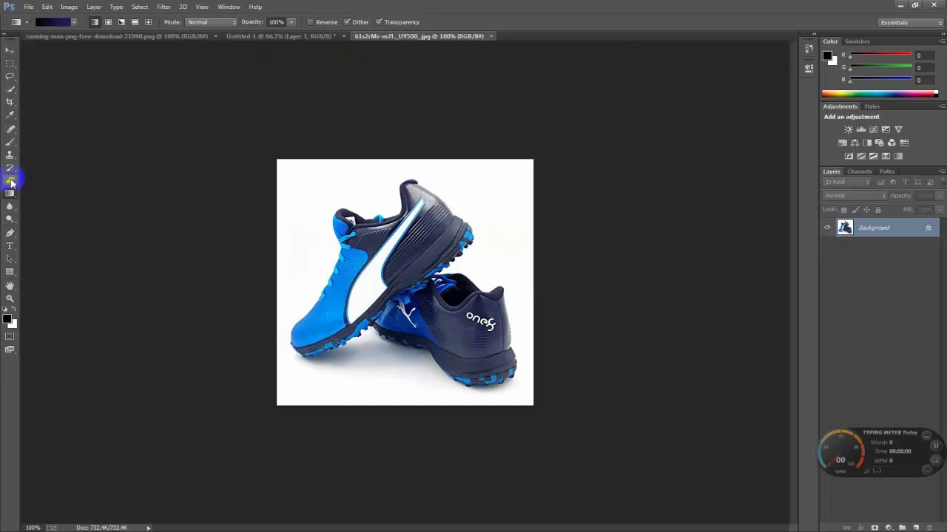
# - Magic Wand the white background, invert the selection, and drag the shoes into Untitled-1
pyautogui.rightClick(24, 92)
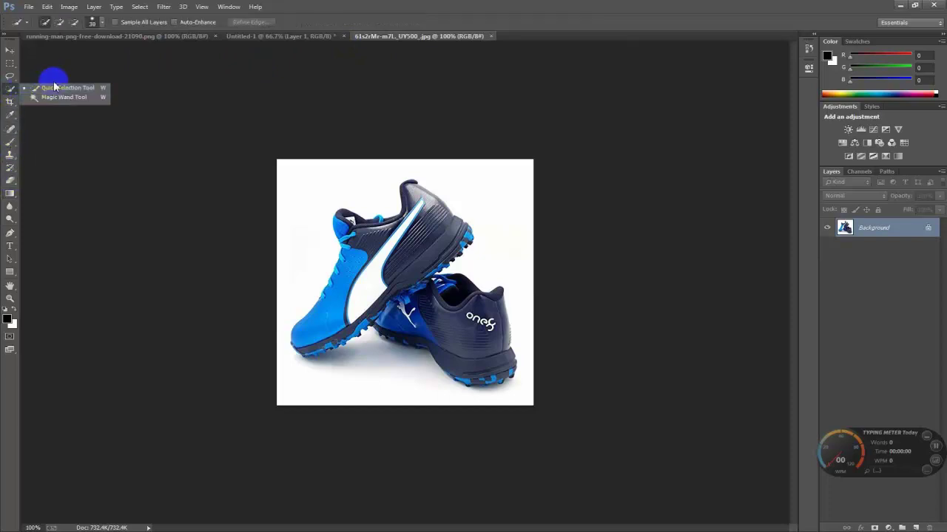
pyautogui.click(59, 96)
pyautogui.click(316, 190)
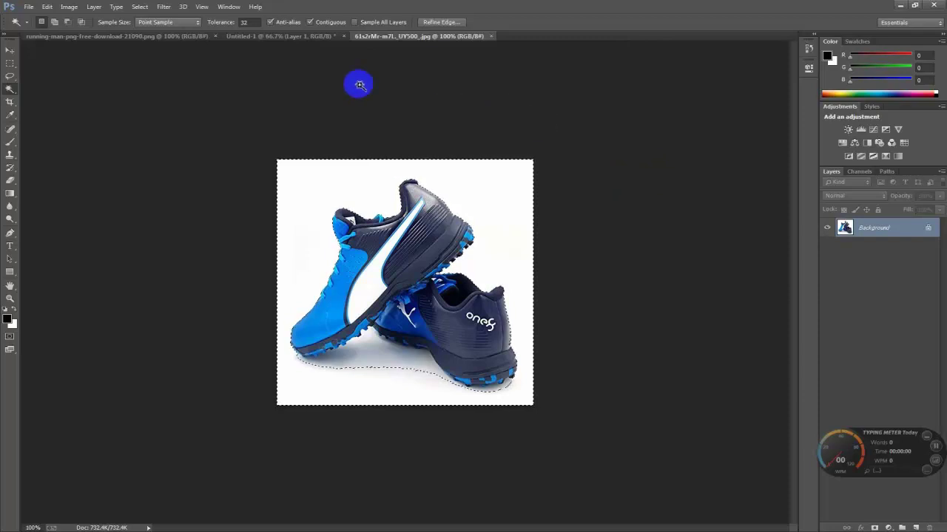
pyautogui.click(138, 7)
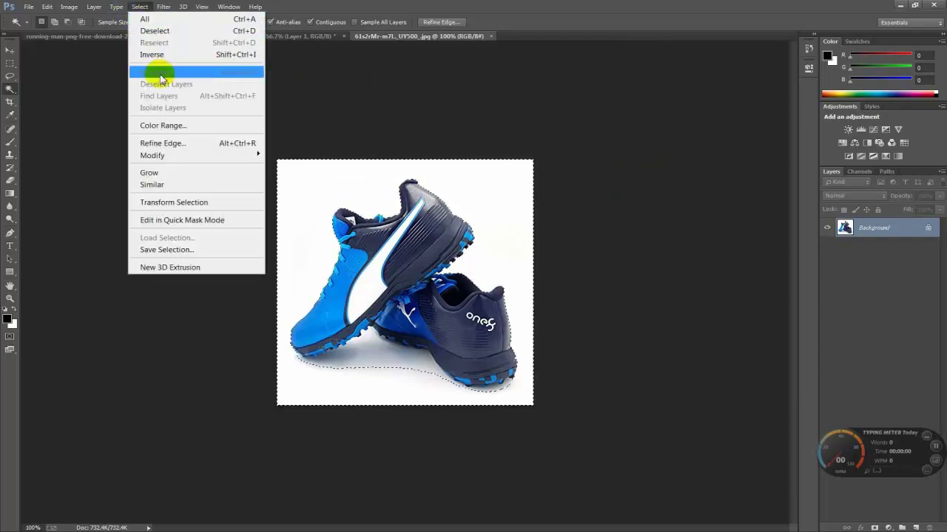
pyautogui.click(155, 53)
pyautogui.press('v')
pyautogui.moveTo(399, 267)
pyautogui.mouseDown()
pyautogui.moveTo(248, 41)
pyautogui.moveTo(442, 258)
pyautogui.moveTo(384, 253)
pyautogui.mouseUp()
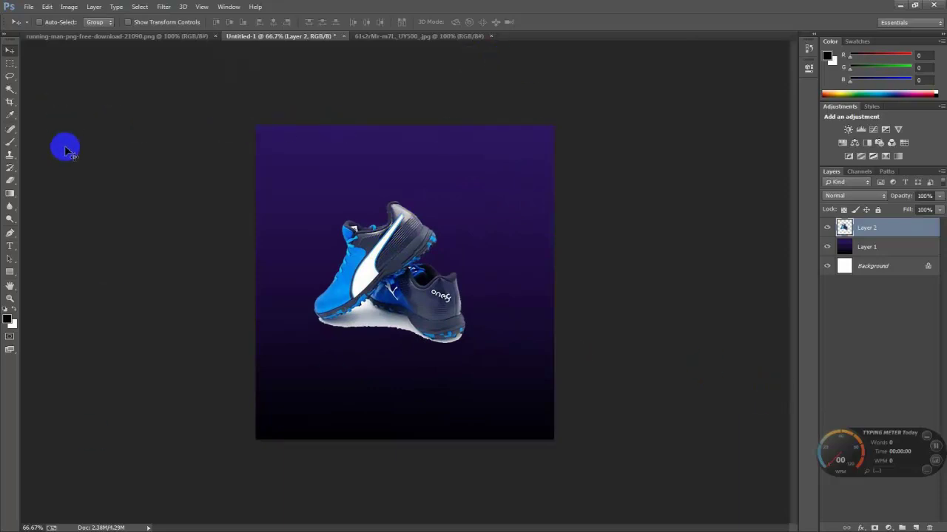
# - Magic Wand the leftover white patches around the shoes' soles, then clear the selection
pyautogui.click(9, 89)
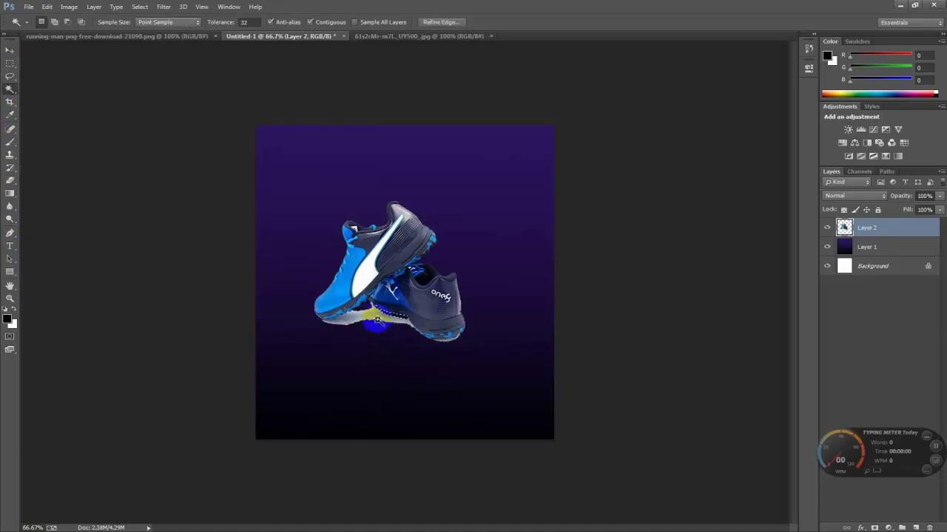
pyautogui.click(363, 326)
pyautogui.click(338, 319)
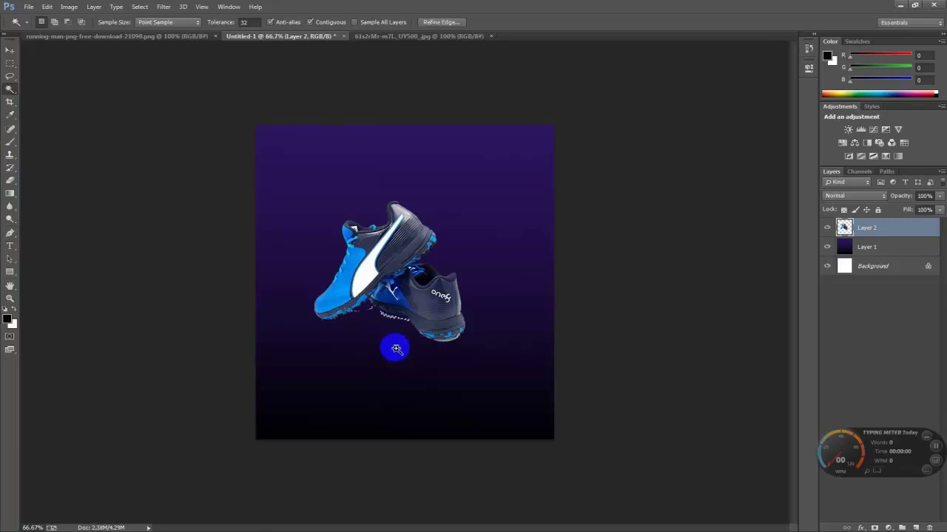
pyautogui.click(437, 295)
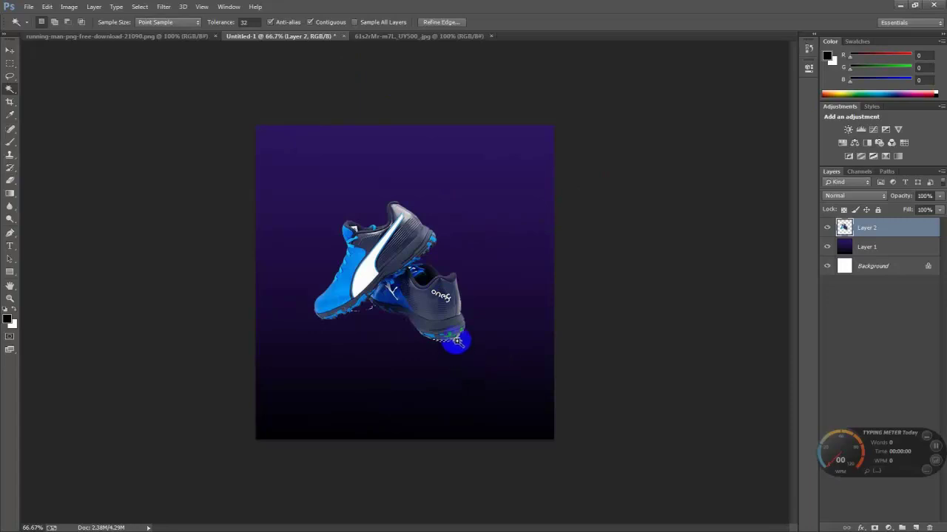
pyautogui.click(482, 367)
pyautogui.hotkey('ctrl', 'd')
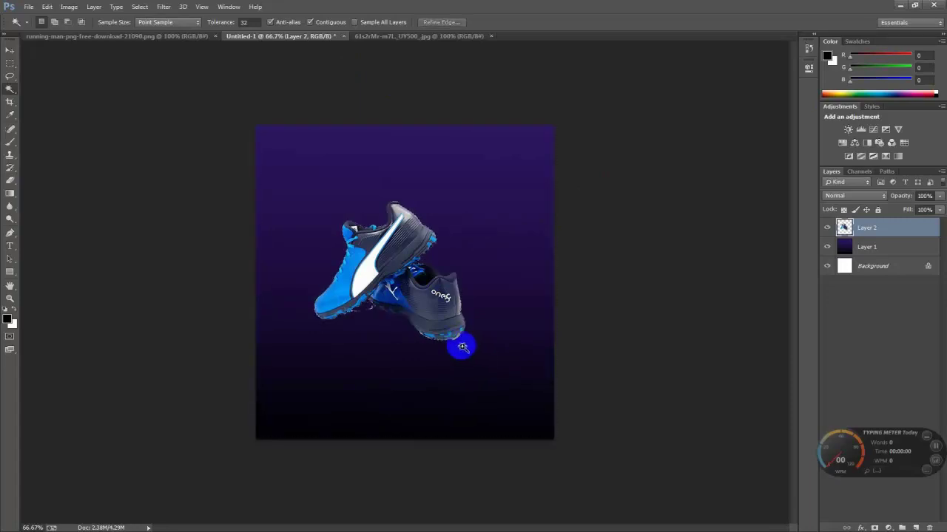
# - Select another leftover area below the shoes, then drop all selection with Select > Deselect
pyautogui.click(528, 383)
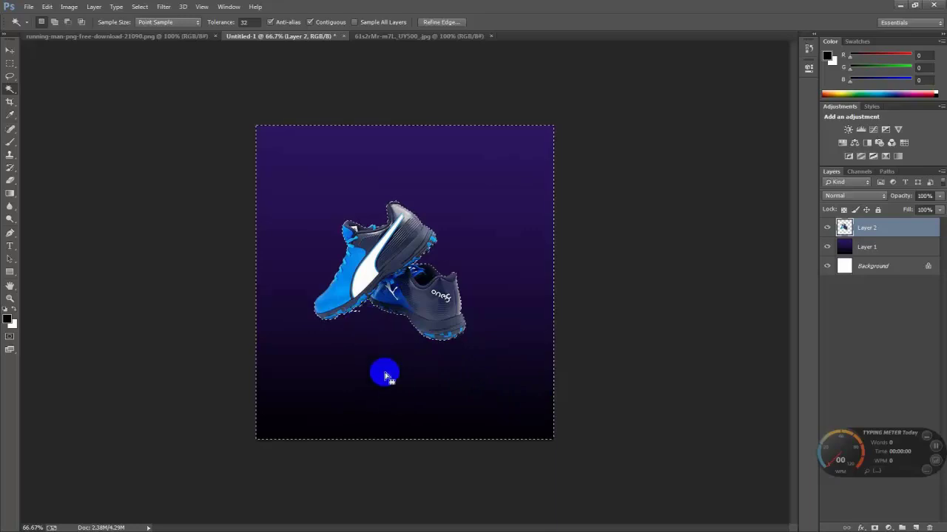
pyautogui.hotkey('ctrl', 'd')
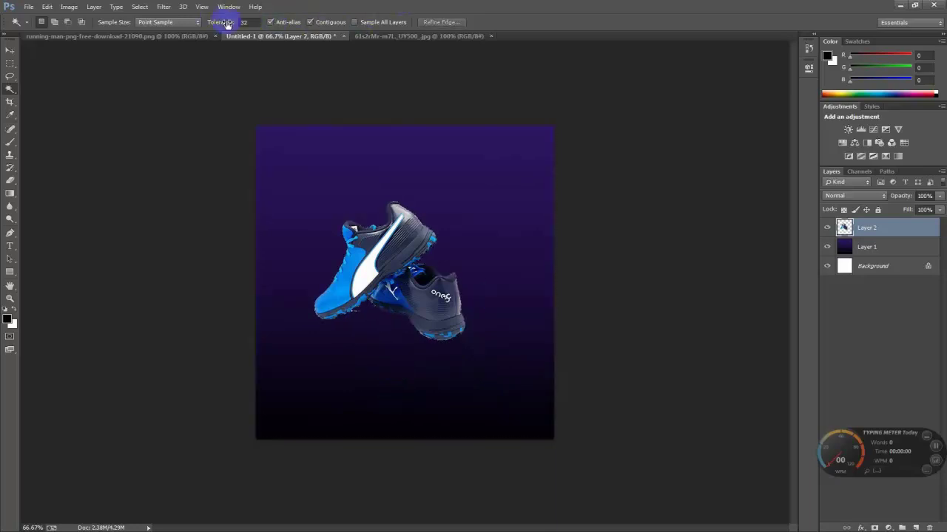
pyautogui.click(141, 7)
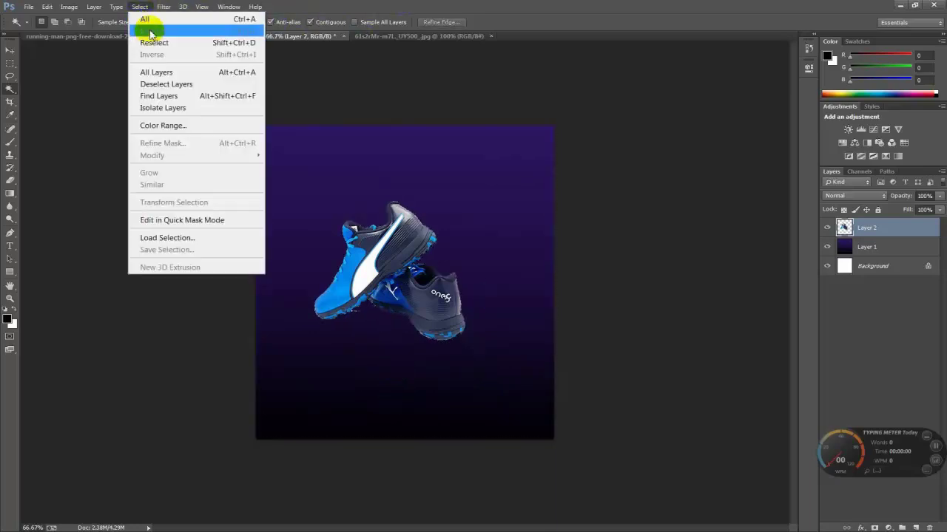
pyautogui.click(147, 41)
pyautogui.click(141, 8)
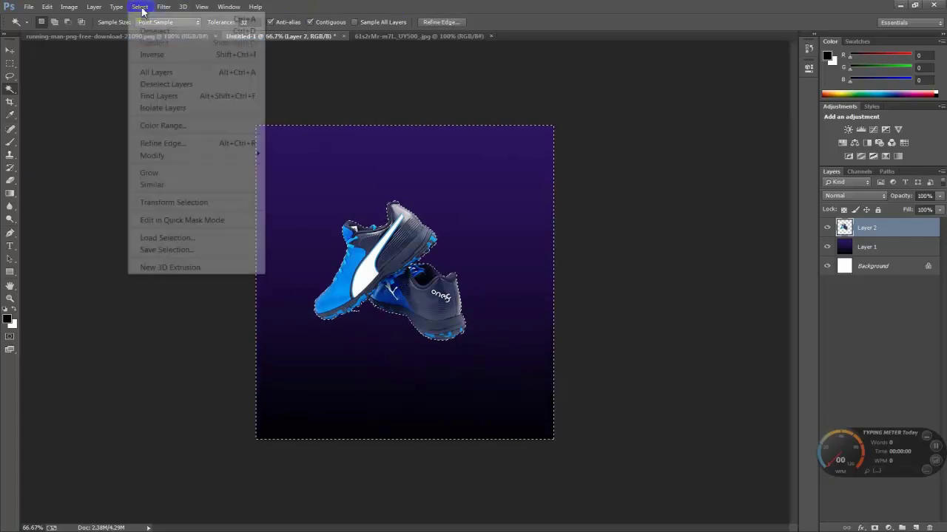
pyautogui.click(153, 31)
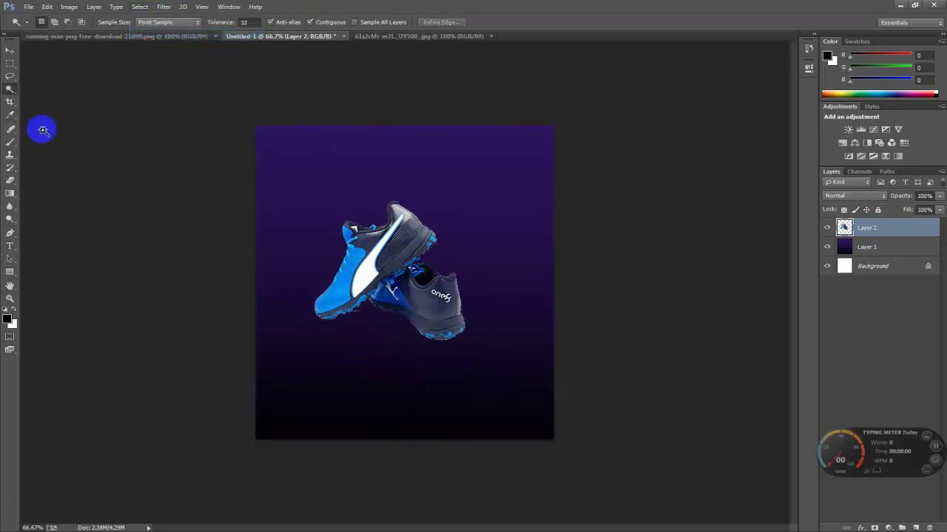
# - Zoom in and erase stray white and green fragments along the front shoe's sole
pyautogui.click(10, 185)
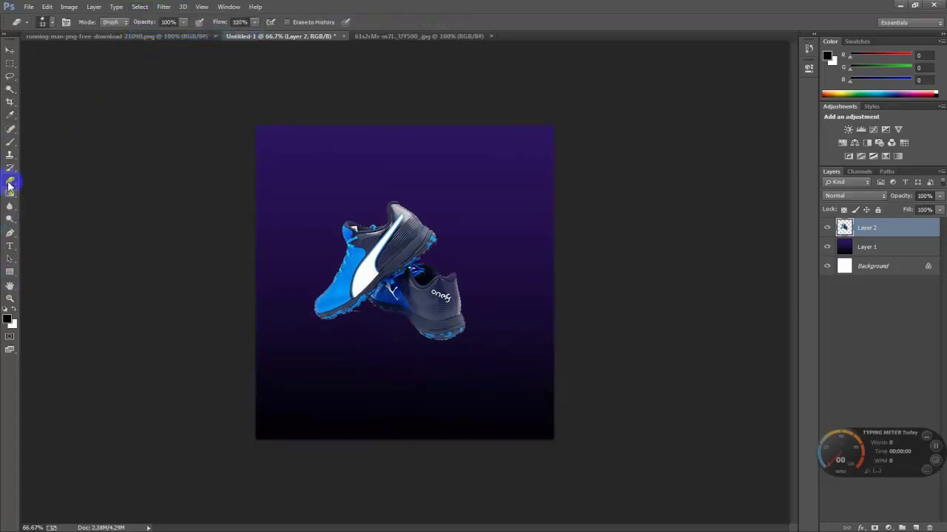
pyautogui.hotkey('ctrl', '+')
pyautogui.hotkey('ctrl', '+')
pyautogui.hotkey('ctrl', '+')
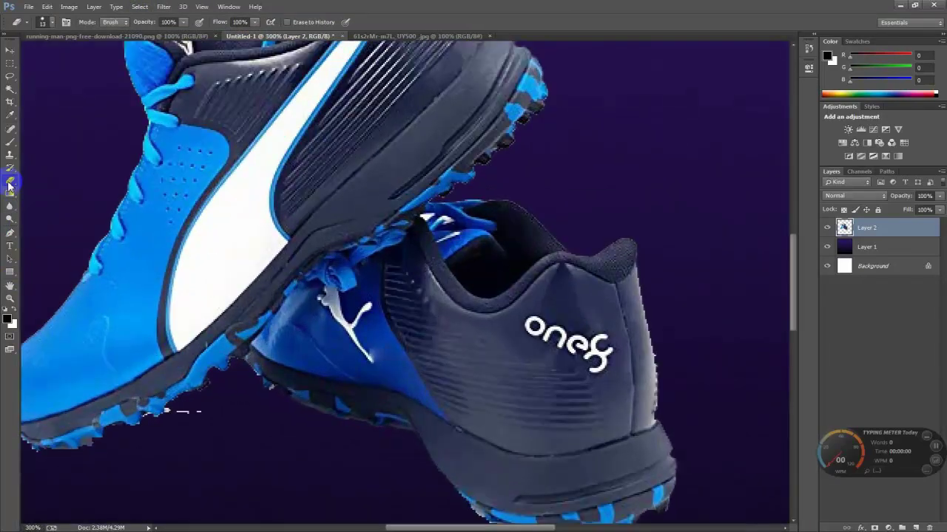
pyautogui.moveTo(556, 236); pyautogui.dragTo(695, 111)
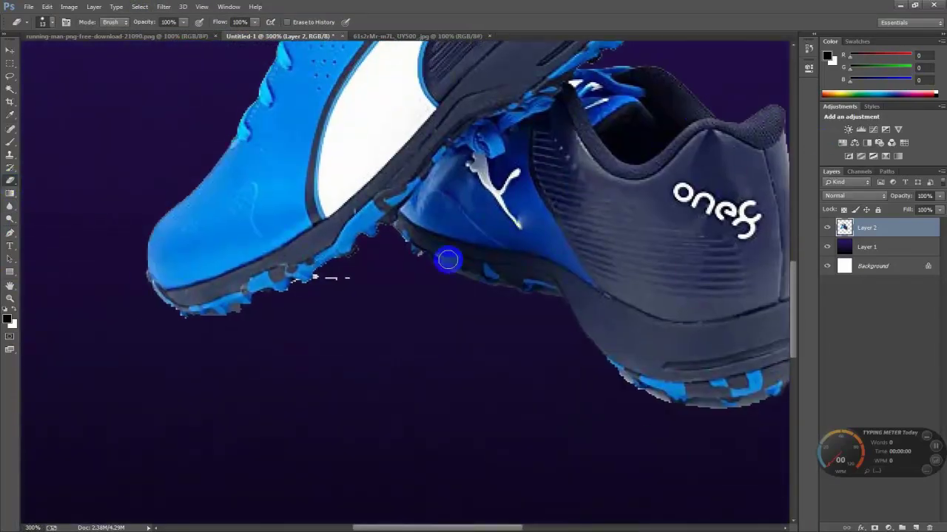
pyautogui.moveTo(358, 276); pyautogui.dragTo(338, 286)
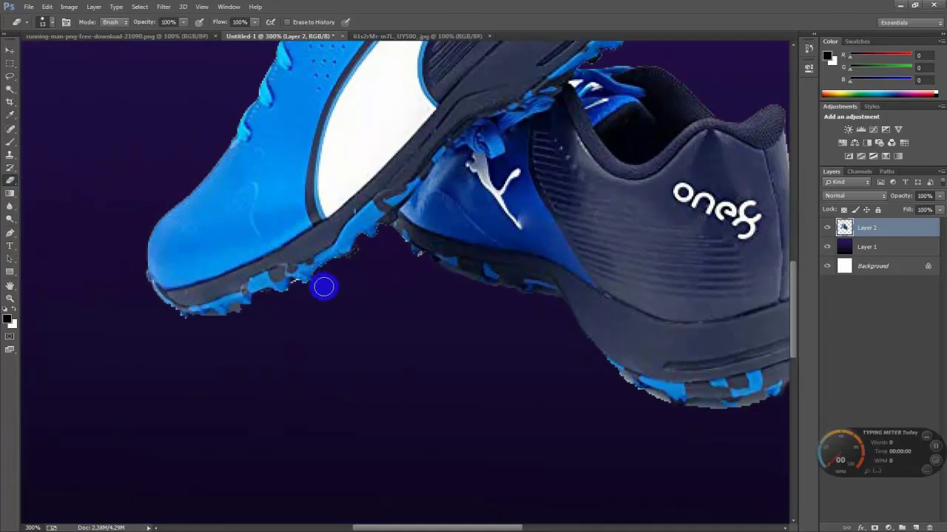
pyautogui.moveTo(324, 287); pyautogui.dragTo(287, 299)
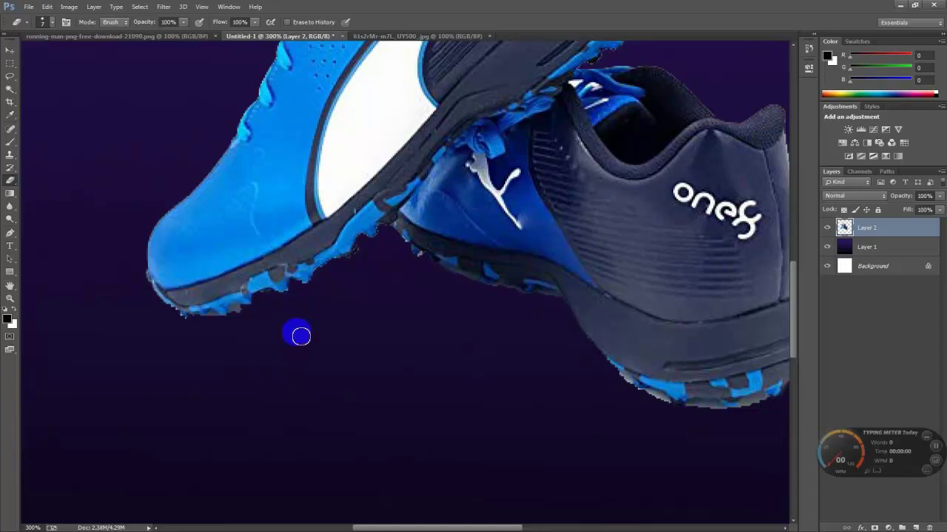
pyautogui.moveTo(296, 290); pyautogui.dragTo(303, 297)
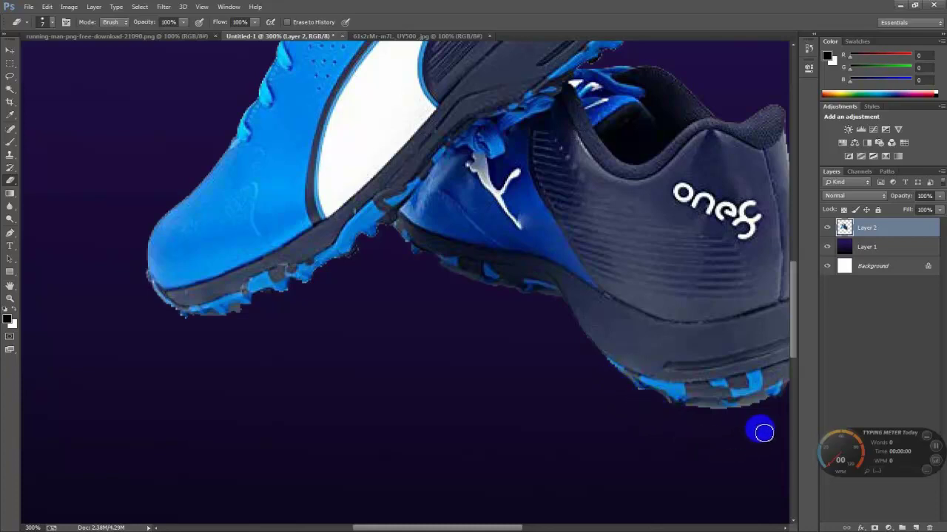
# - Erase the remaining stray pixels along the other sole and pan toward the upper shoe
pyautogui.moveTo(691, 349); pyautogui.dragTo(522, 303)
pyautogui.moveTo(550, 390); pyautogui.dragTo(515, 377)
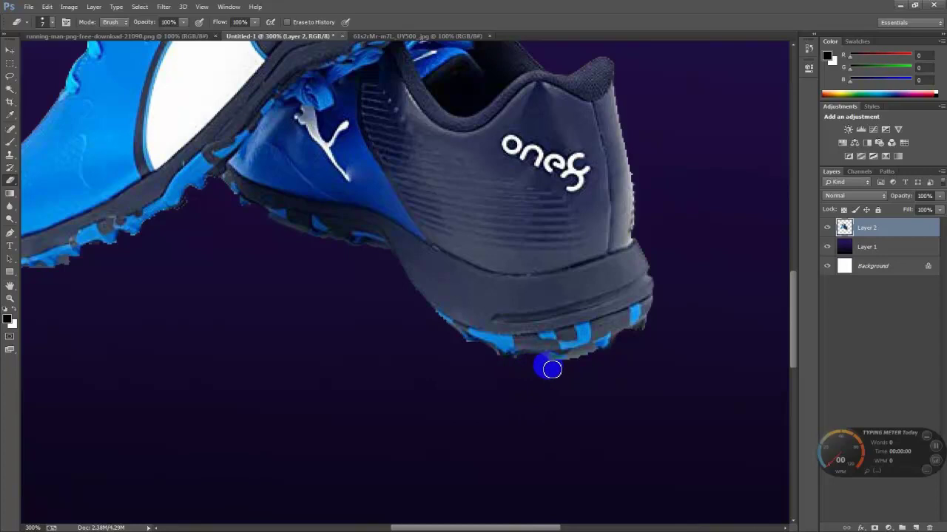
pyautogui.moveTo(552, 369); pyautogui.dragTo(571, 371)
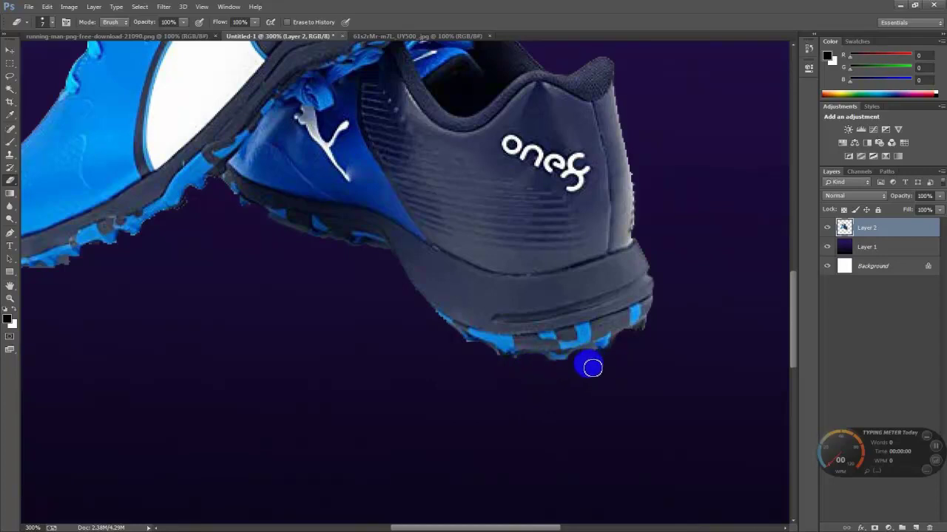
pyautogui.scroll(3, 665, 337)
pyautogui.scroll(4, 666, 370)
pyautogui.scroll(2, 631, 334)
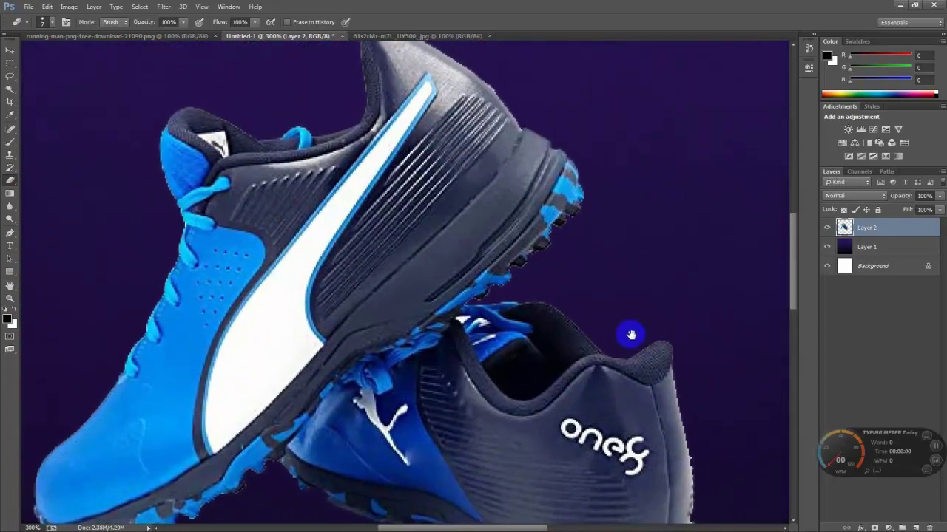
pyautogui.moveTo(631, 334); pyautogui.dragTo(651, 361)
# - Zoom back out to view the whole canvas
pyautogui.hotkey('ctrl', '-')
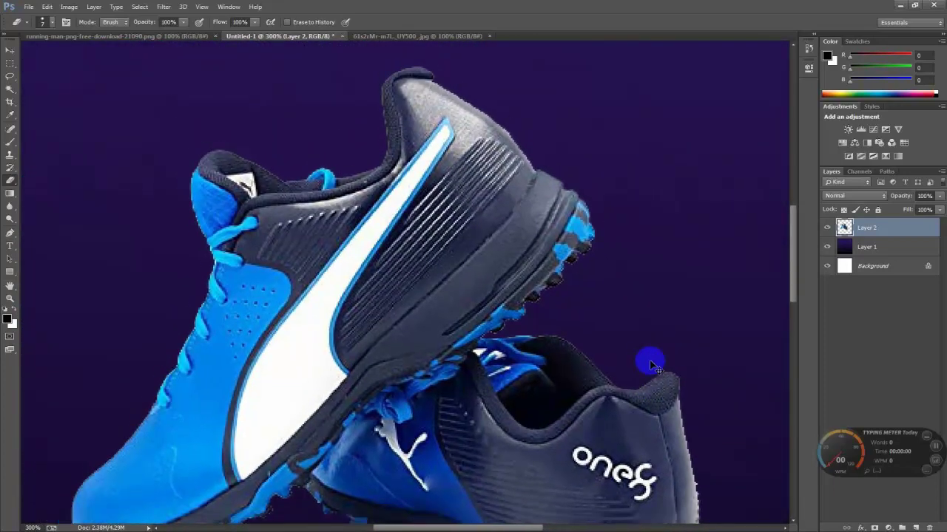
pyautogui.hotkey('ctrl', '-')
pyautogui.hotkey('ctrl', '-')
pyautogui.hotkey('ctrl', '-')
pyautogui.hotkey('ctrl', '-')
pyautogui.hotkey('ctrl', '+')
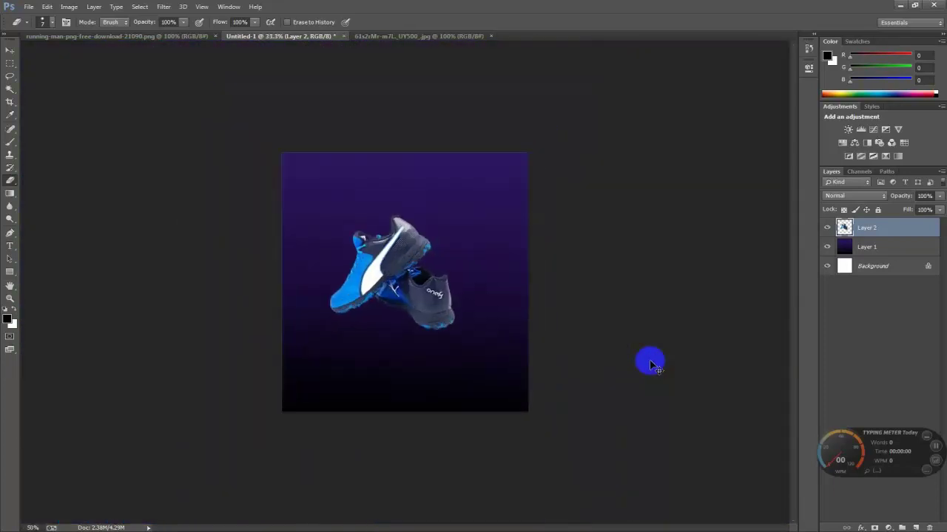
pyautogui.hotkey('ctrl', '+')
pyautogui.hotkey('ctrl', '+')
pyautogui.hotkey('ctrl', '+')
pyautogui.hotkey('ctrl', '-')
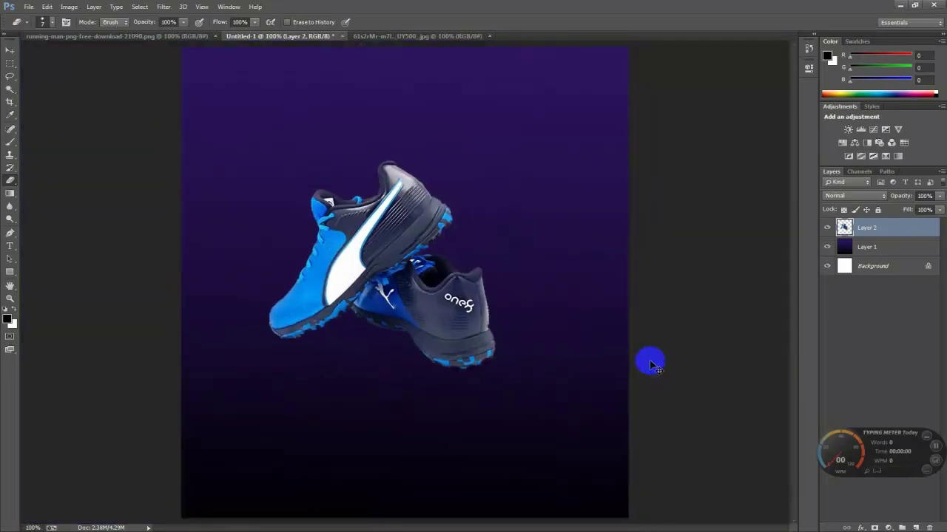
pyautogui.hotkey('ctrl', '-')
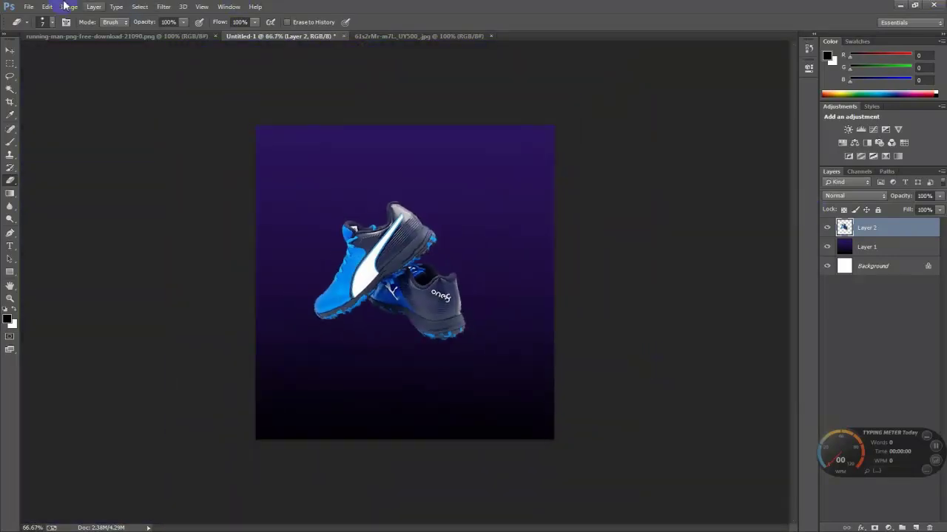
# - Free Transform the sneakers smaller, about 75% height, and commit them in the lower-right corner
pyautogui.click(11, 52)
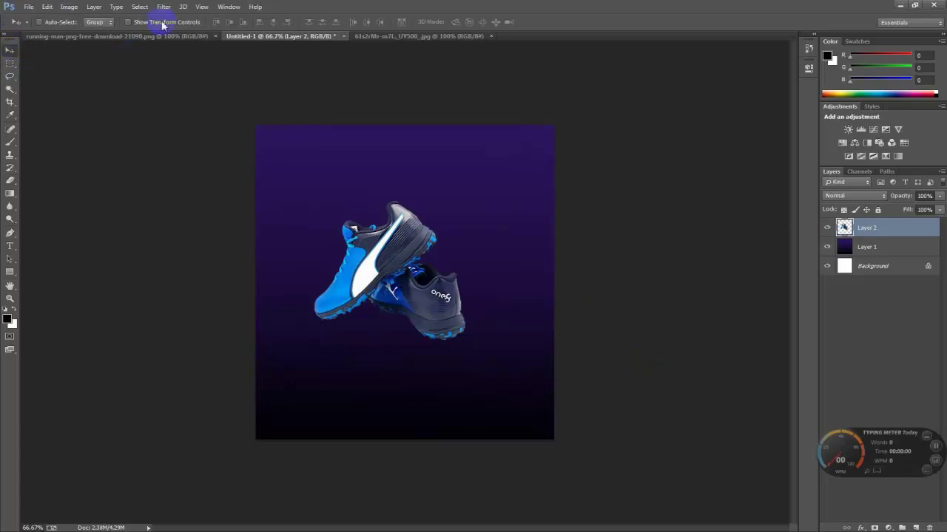
pyautogui.hotkey('ctrl', 't')
pyautogui.moveTo(314, 200)
pyautogui.mouseDown()
pyautogui.moveTo(337, 235)
pyautogui.moveTo(350, 238)
pyautogui.moveTo(339, 229)
pyautogui.mouseUp()
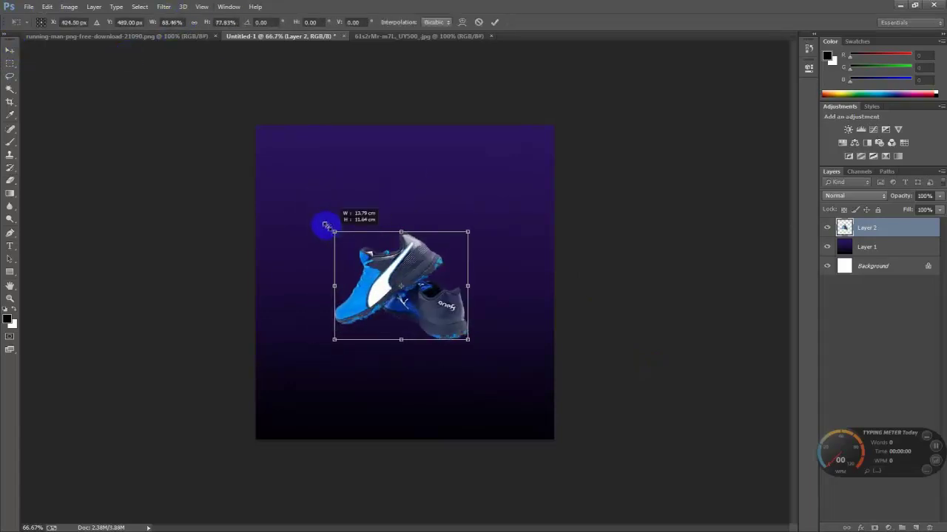
pyautogui.moveTo(410, 297); pyautogui.dragTo(485, 349)
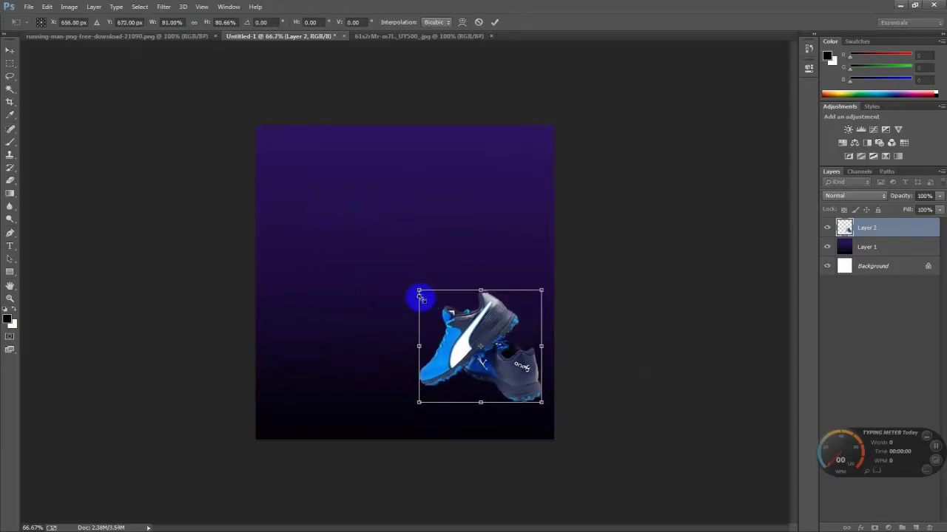
pyautogui.moveTo(419, 296); pyautogui.dragTo(420, 295)
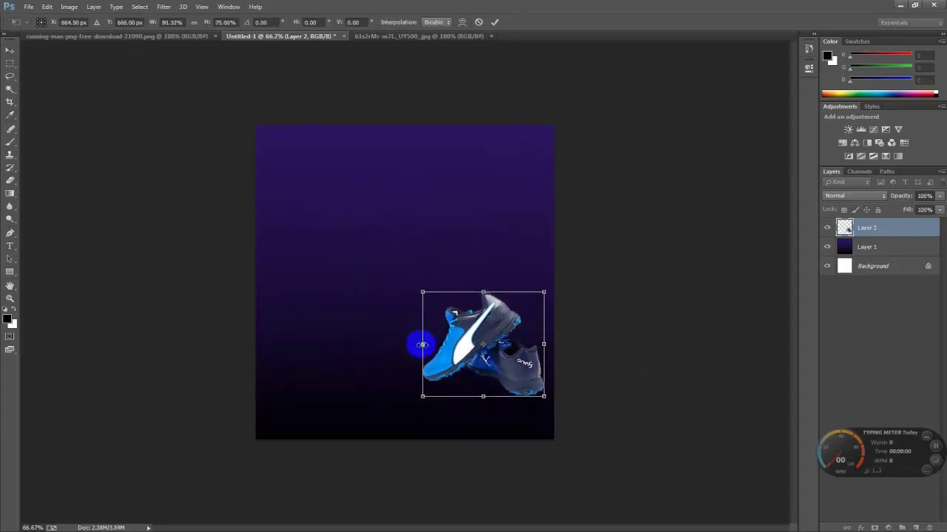
pyautogui.moveTo(420, 343); pyautogui.dragTo(433, 344)
pyautogui.moveTo(503, 360); pyautogui.dragTo(496, 371)
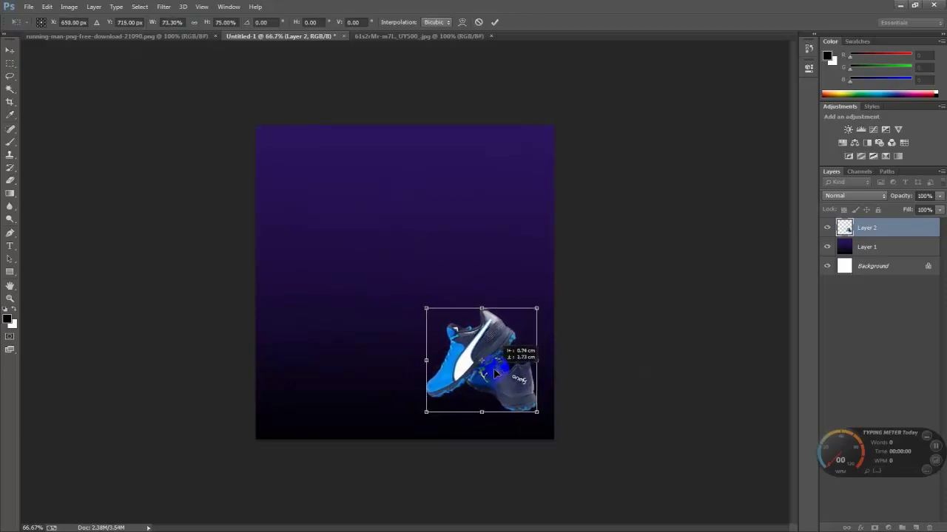
pyautogui.click(494, 23)
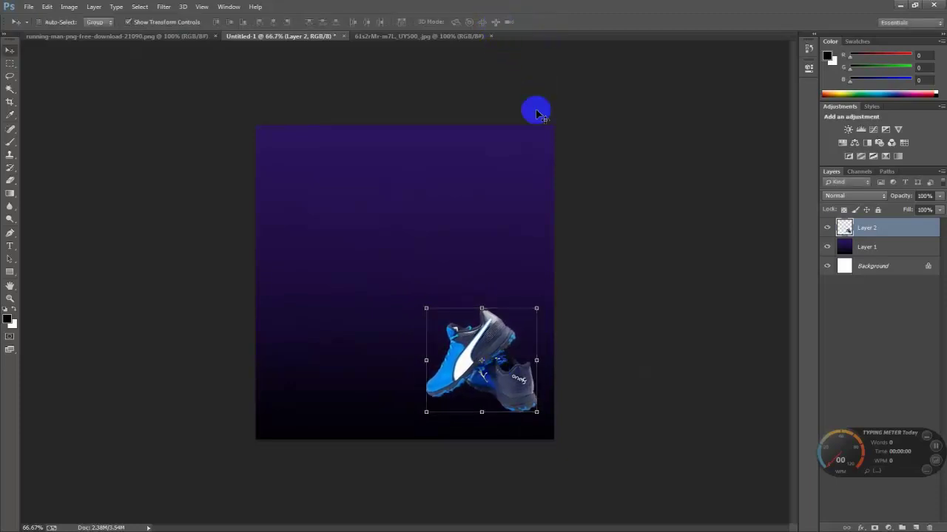
pyautogui.click(152, 24)
pyautogui.rightClick(864, 236)
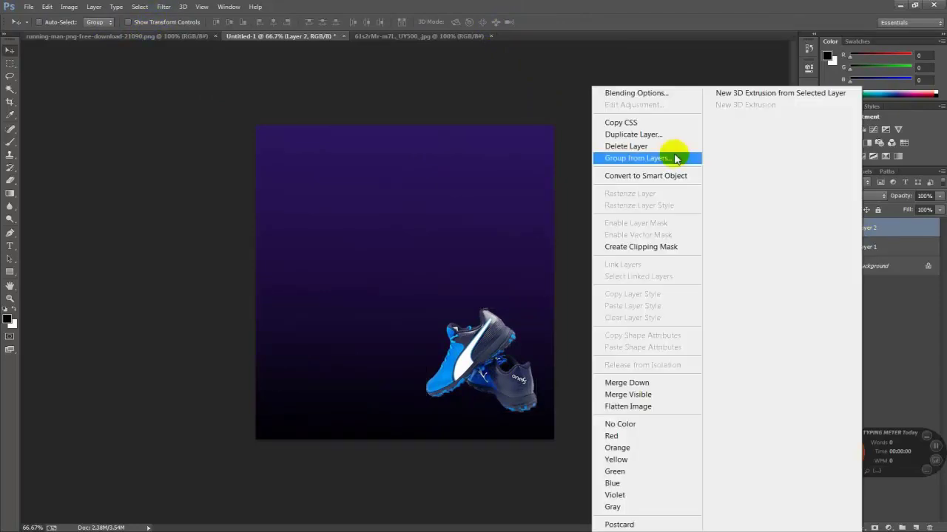
pyautogui.click(654, 93)
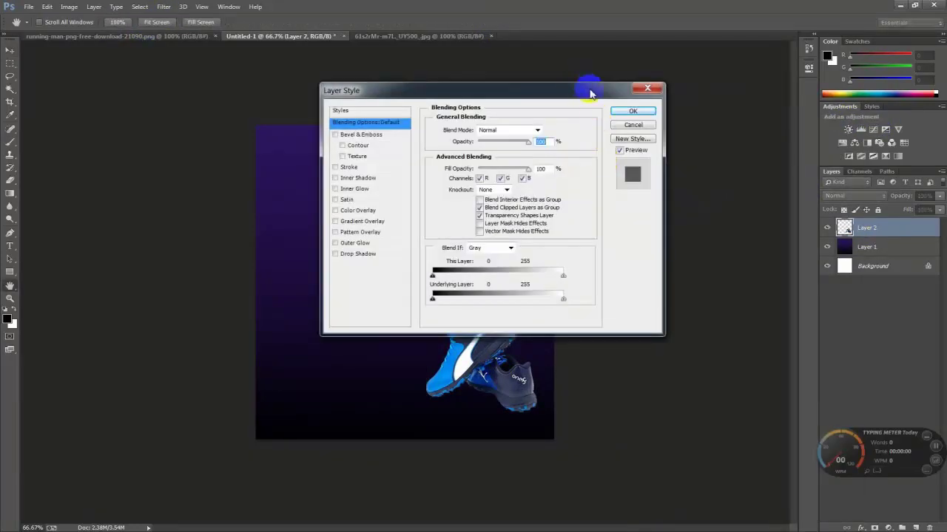
pyautogui.moveTo(587, 90); pyautogui.dragTo(827, 60)
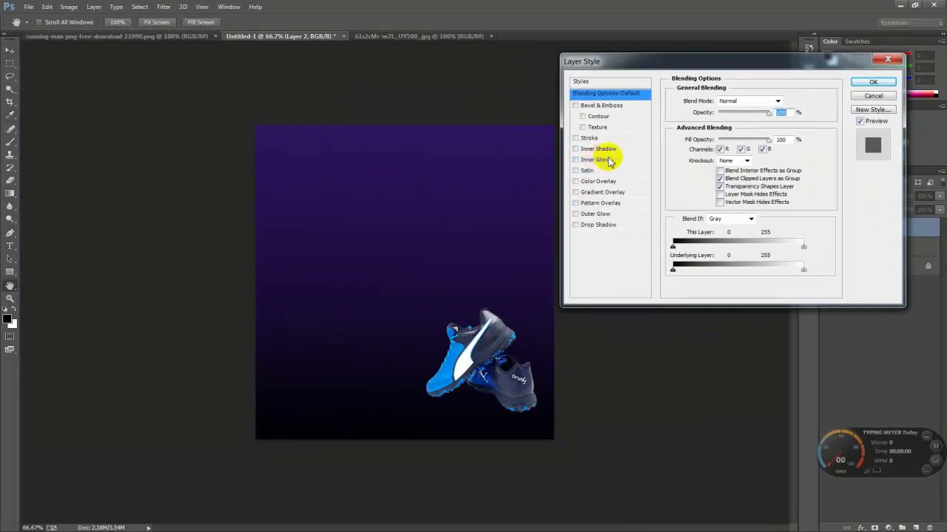
pyautogui.click(608, 160)
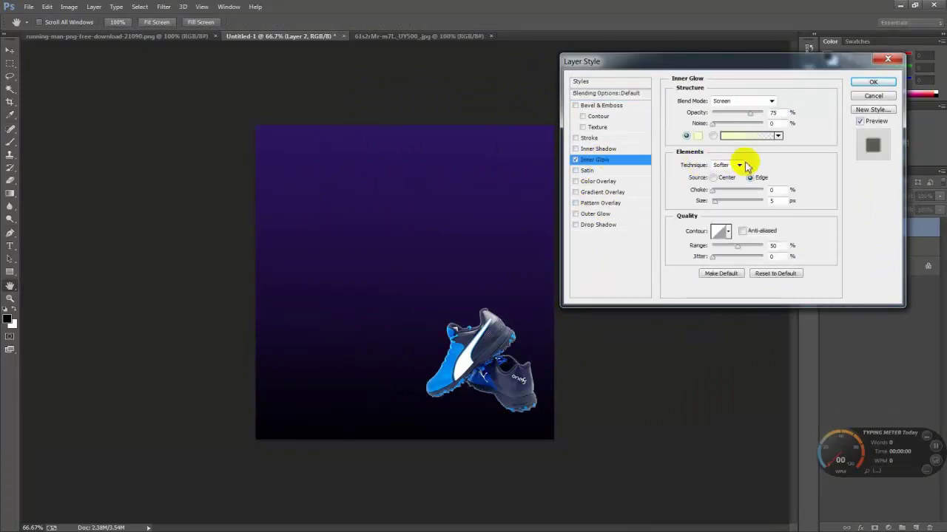
pyautogui.click(702, 138)
pyautogui.click(402, 303)
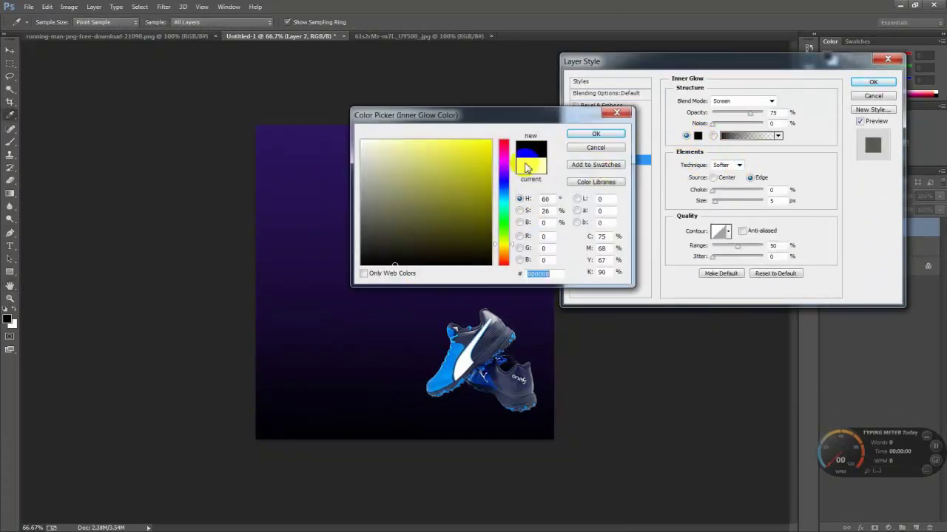
pyautogui.click(584, 135)
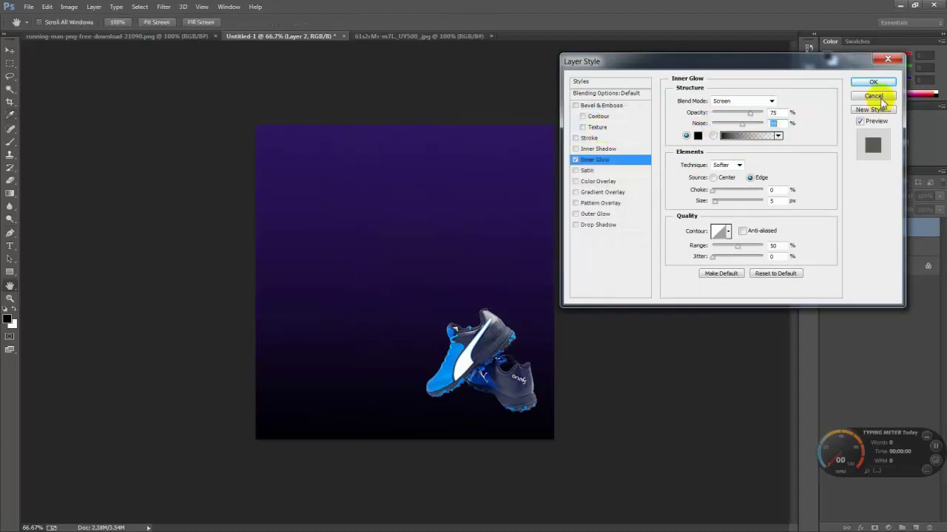
pyautogui.click(888, 61)
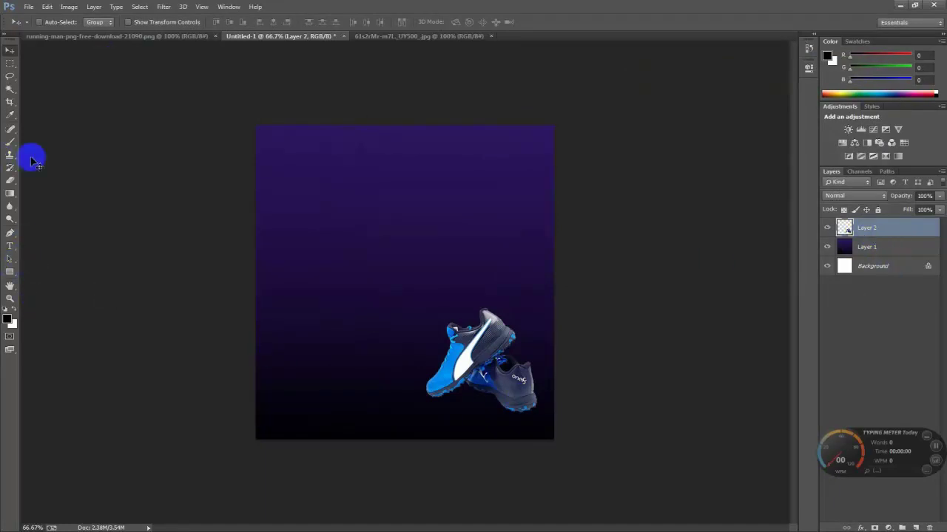
# - In the running-man image, Magic Wand the background, invert, and drag the runner into the poster
pyautogui.click(76, 35)
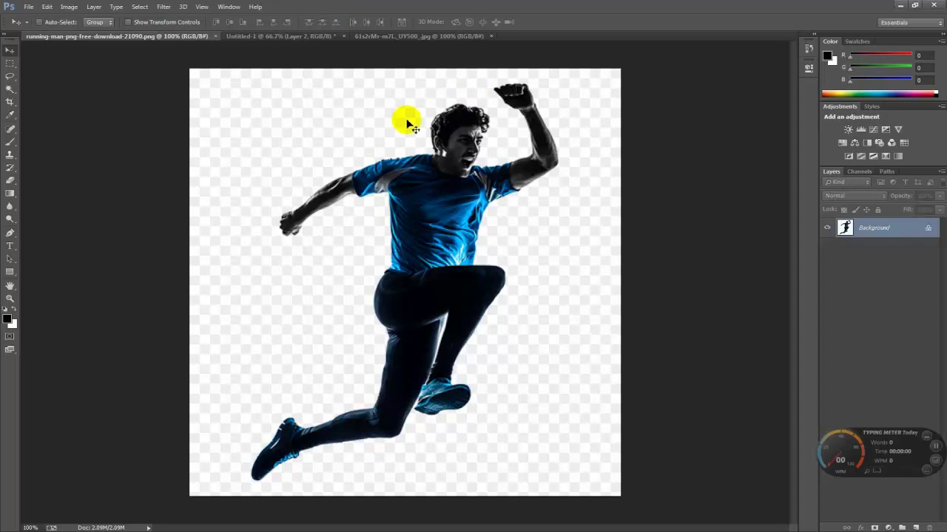
pyautogui.click(11, 87)
pyautogui.click(581, 123)
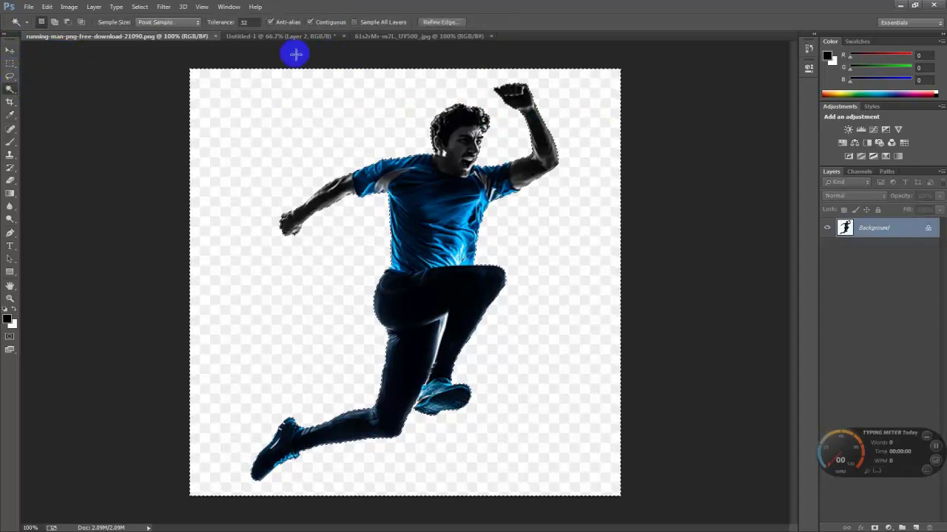
pyautogui.click(139, 6)
pyautogui.click(181, 51)
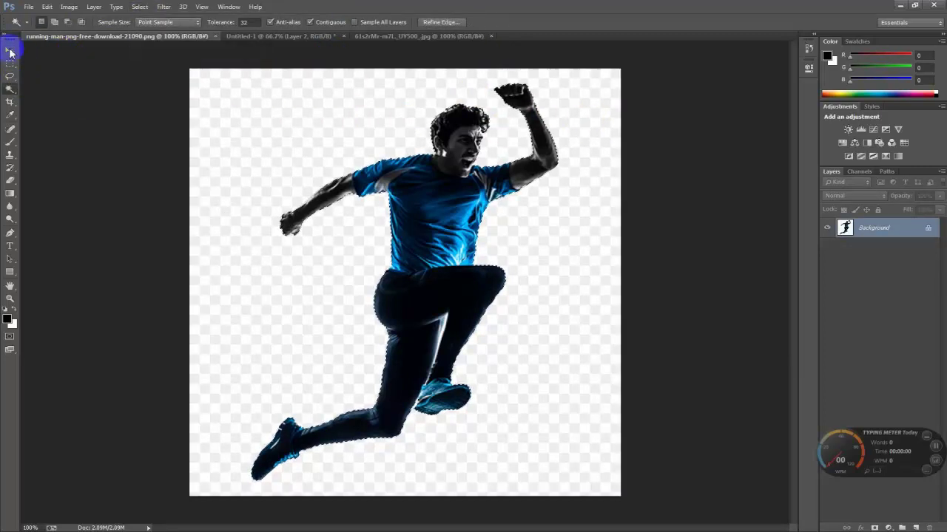
pyautogui.click(10, 50)
pyautogui.moveTo(407, 177)
pyautogui.mouseDown()
pyautogui.moveTo(260, 56)
pyautogui.moveTo(280, 32)
pyautogui.moveTo(329, 188)
pyautogui.moveTo(367, 224)
pyautogui.moveTo(386, 200)
pyautogui.mouseUp()
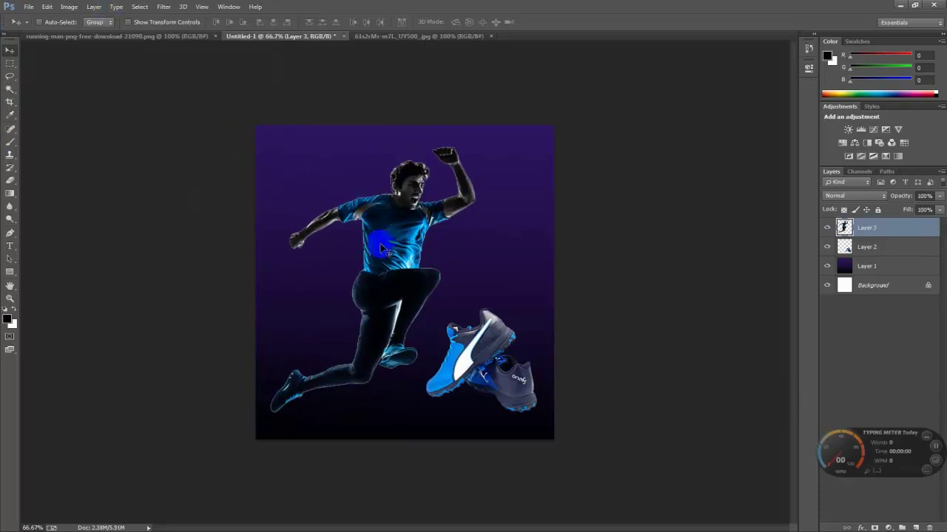
# - Zoom to the runner's legs and Magic Wand the white sliver between them along the calf
pyautogui.click(9, 272)
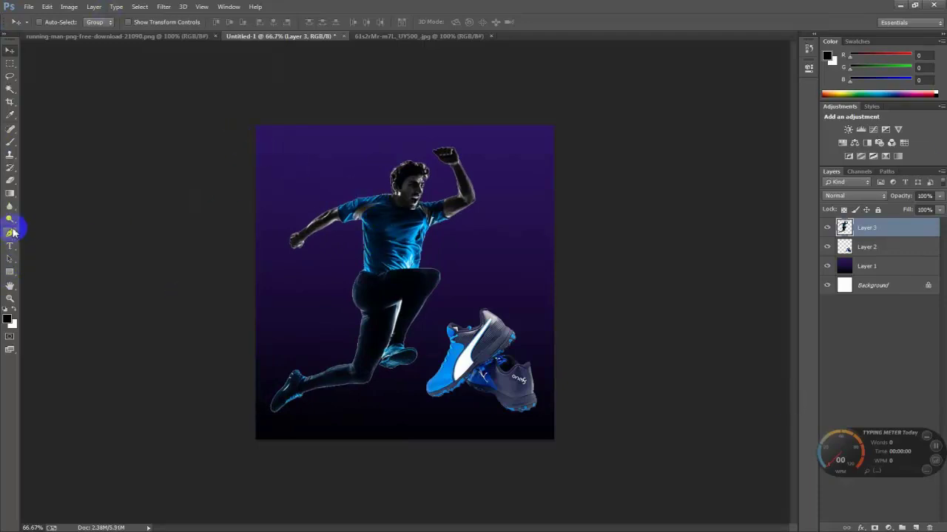
pyautogui.click(9, 88)
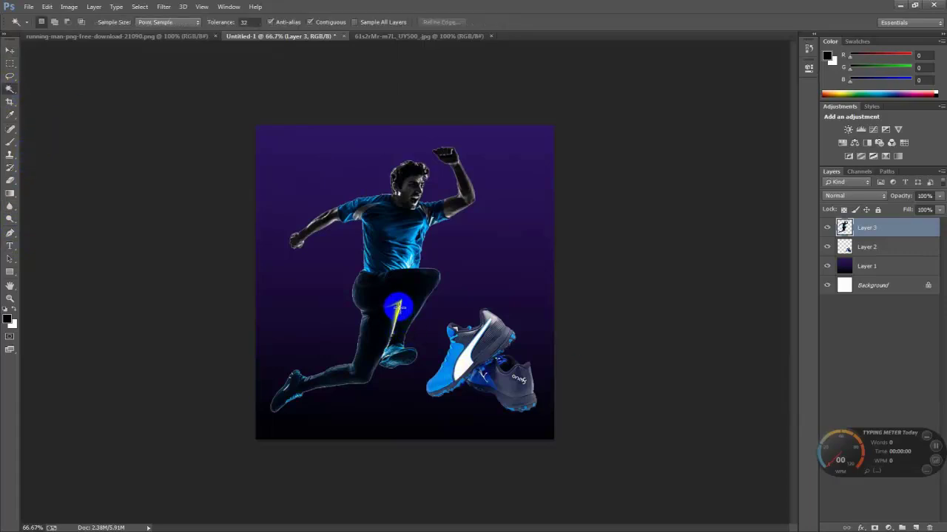
pyautogui.click(397, 307)
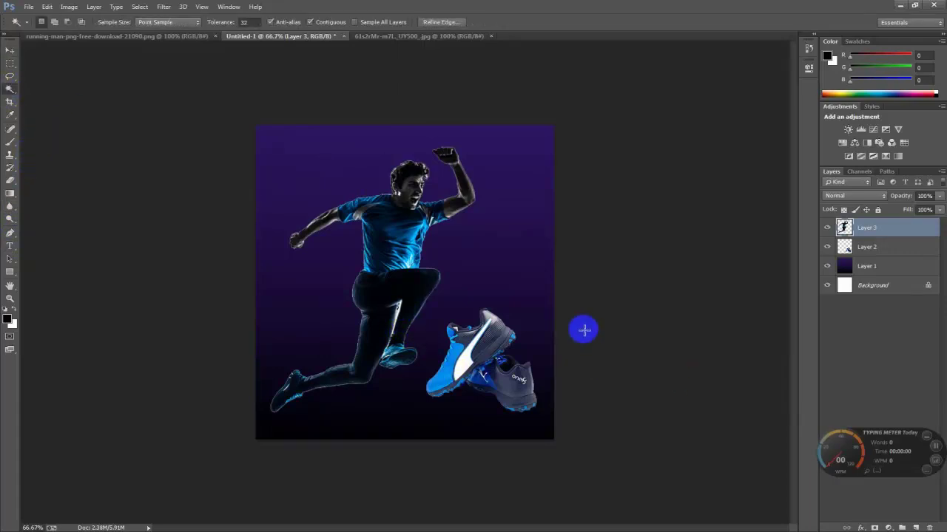
pyautogui.hotkey('ctrl', '+')
pyautogui.hotkey('ctrl', '+')
pyautogui.hotkey('ctrl', '+')
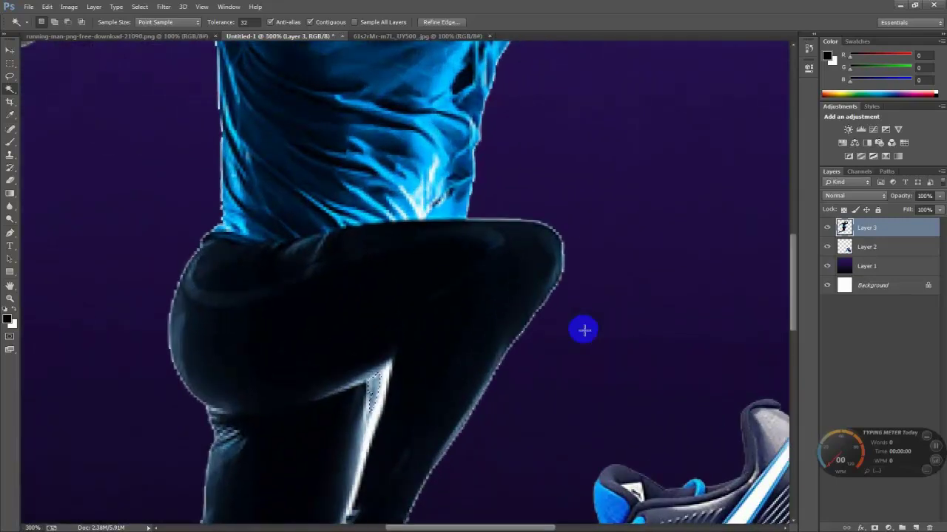
pyautogui.moveTo(545, 416); pyautogui.dragTo(611, 309)
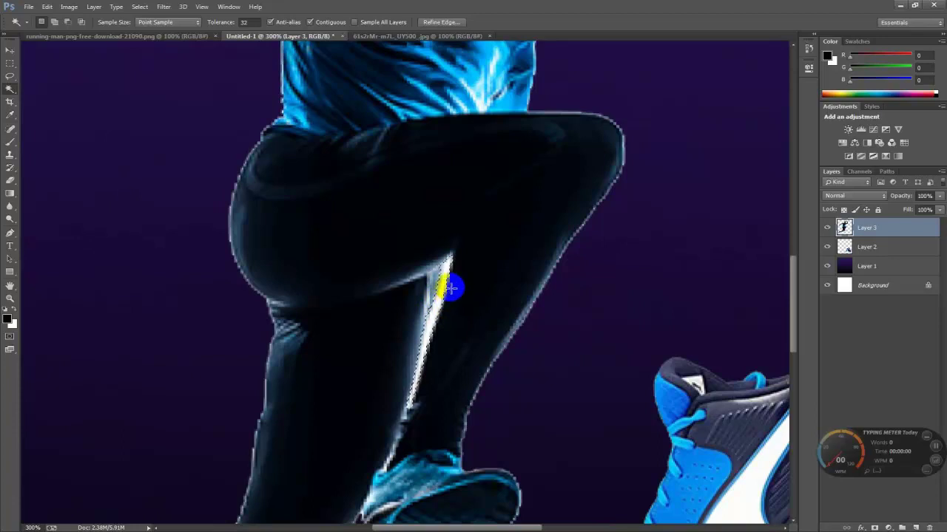
pyautogui.click(446, 285)
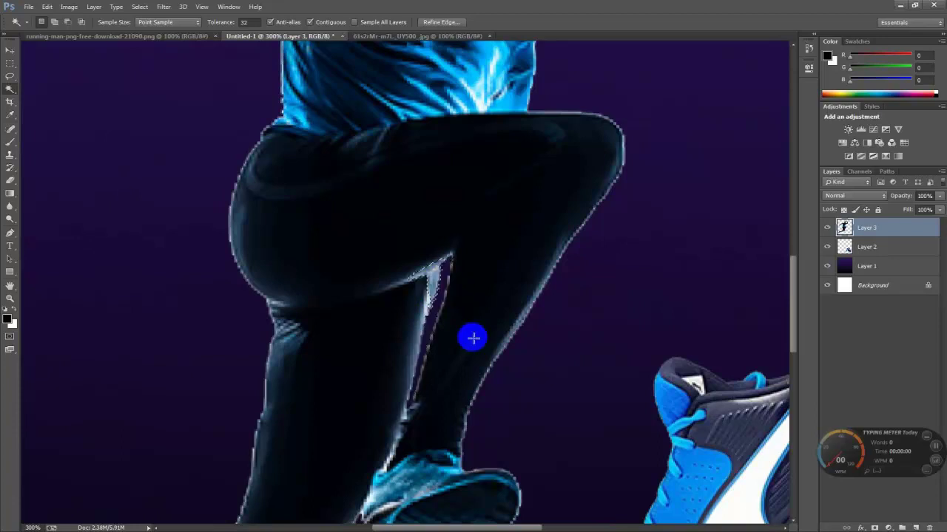
pyautogui.moveTo(471, 336); pyautogui.dragTo(454, 304)
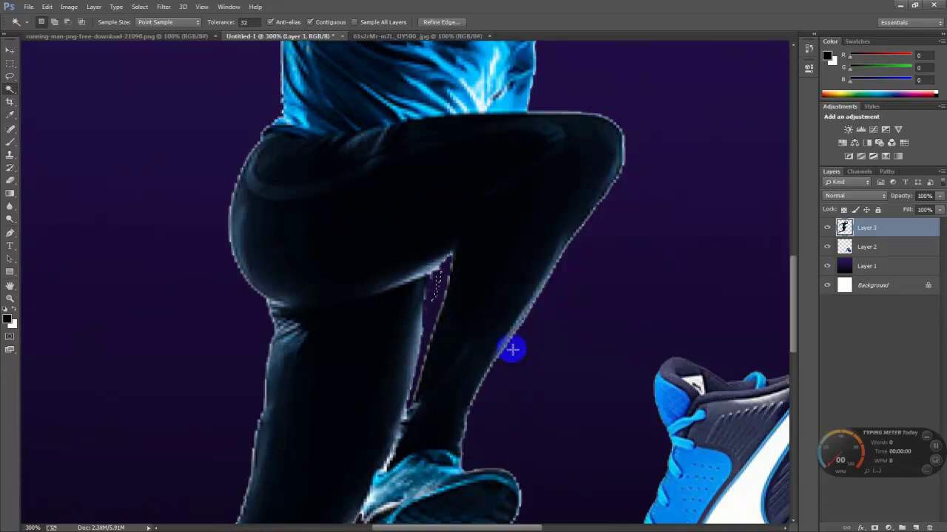
# - Pan up the runner from lower leg and shoe to thigh, torso and head
pyautogui.moveTo(418, 380)
pyautogui.mouseDown()
pyautogui.moveTo(490, 176)
pyautogui.moveTo(518, 214)
pyautogui.moveTo(486, 274)
pyautogui.moveTo(490, 312)
pyautogui.moveTo(467, 315)
pyautogui.moveTo(514, 131)
pyautogui.moveTo(527, 114)
pyautogui.mouseUp()
pyautogui.moveTo(627, 137); pyautogui.dragTo(562, 247)
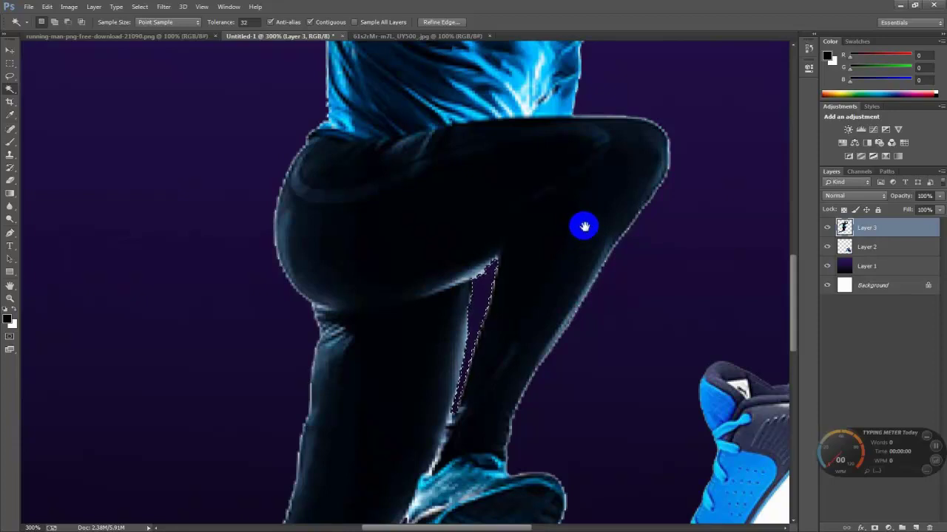
pyautogui.moveTo(585, 227)
pyautogui.mouseDown()
pyautogui.moveTo(567, 359)
pyautogui.moveTo(585, 359)
pyautogui.moveTo(591, 390)
pyautogui.mouseUp()
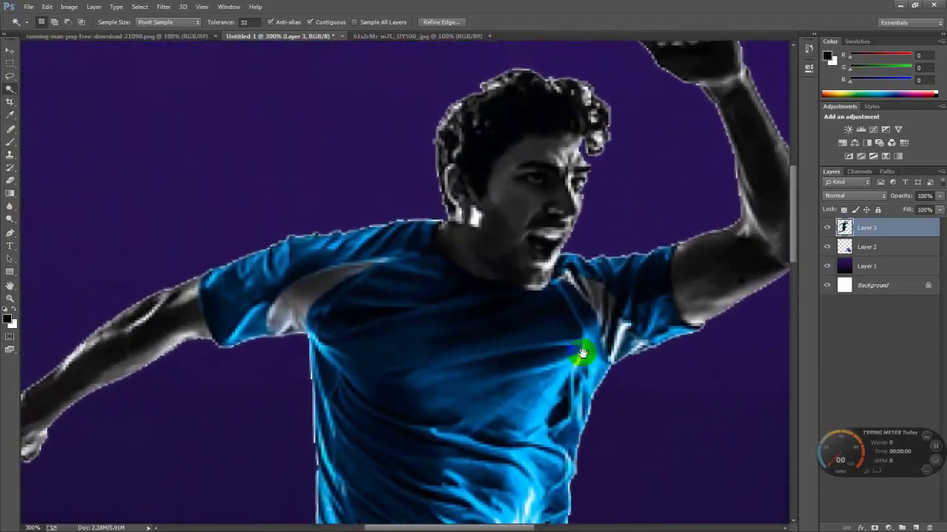
# - Set Magic Wand tolerance to 34 and select four background gaps in the runner's curly hair
pyautogui.click(585, 94)
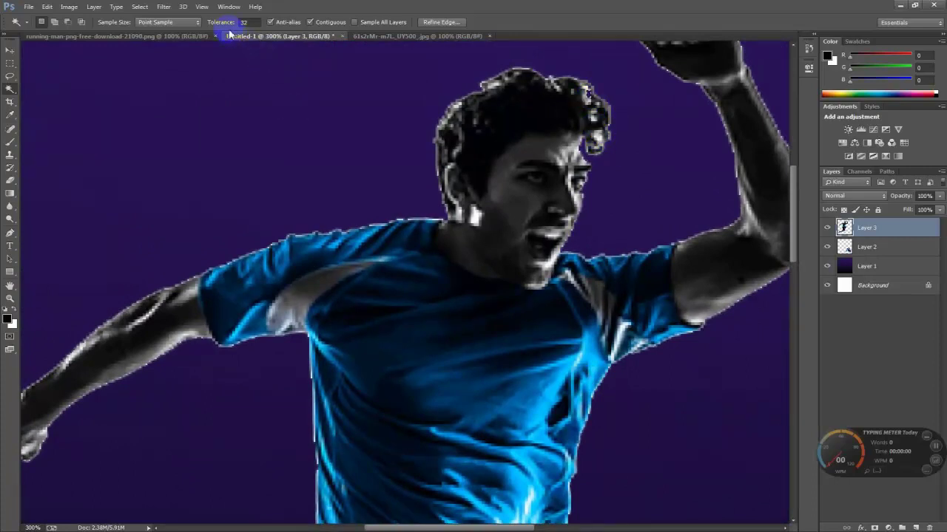
pyautogui.write('255')
pyautogui.click(598, 139)
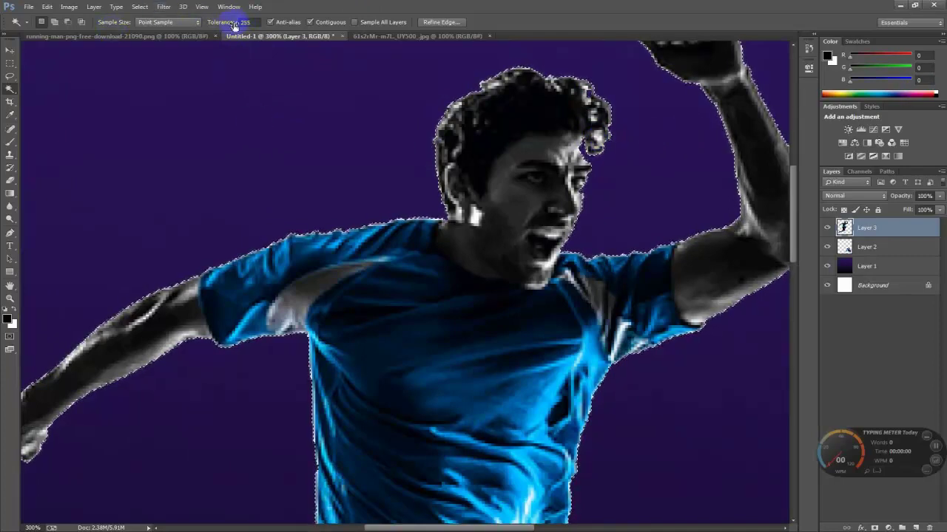
pyautogui.moveTo(234, 25); pyautogui.dragTo(143, 31)
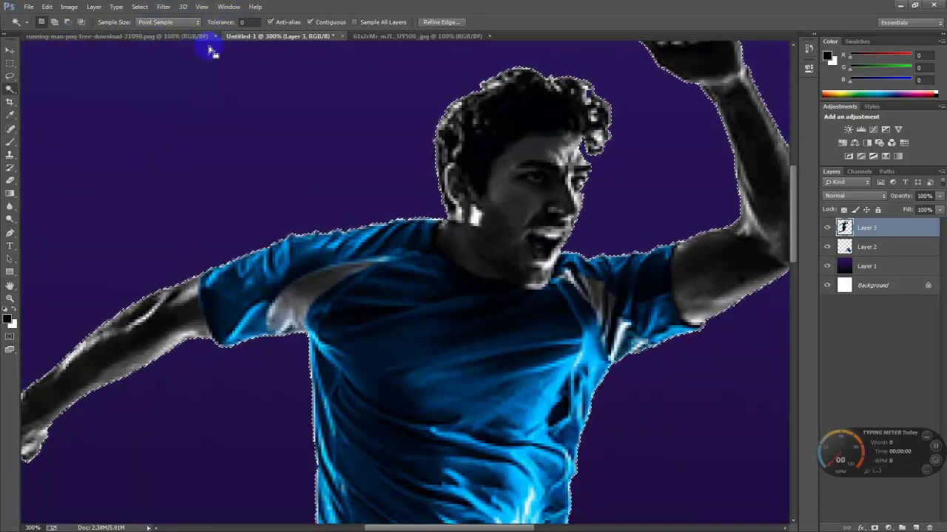
pyautogui.moveTo(220, 21); pyautogui.dragTo(387, 31)
pyautogui.click(591, 133)
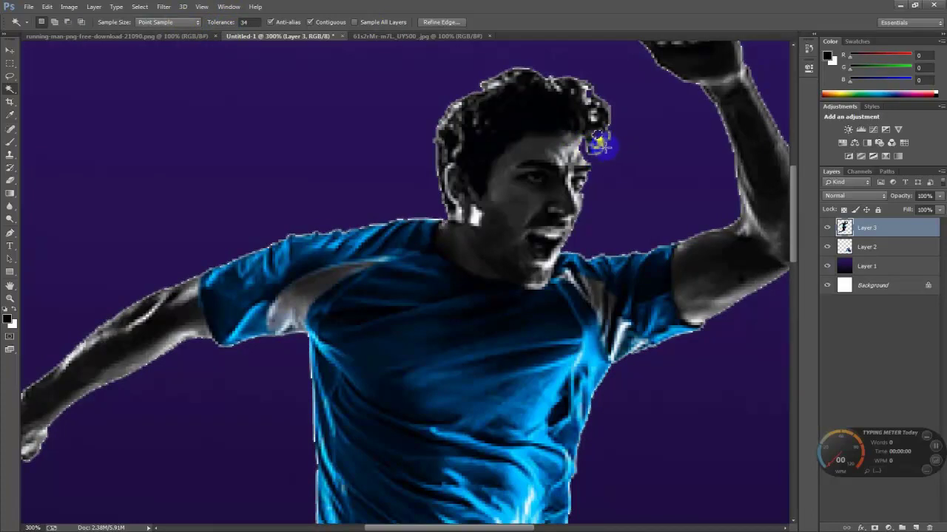
pyautogui.click(592, 108)
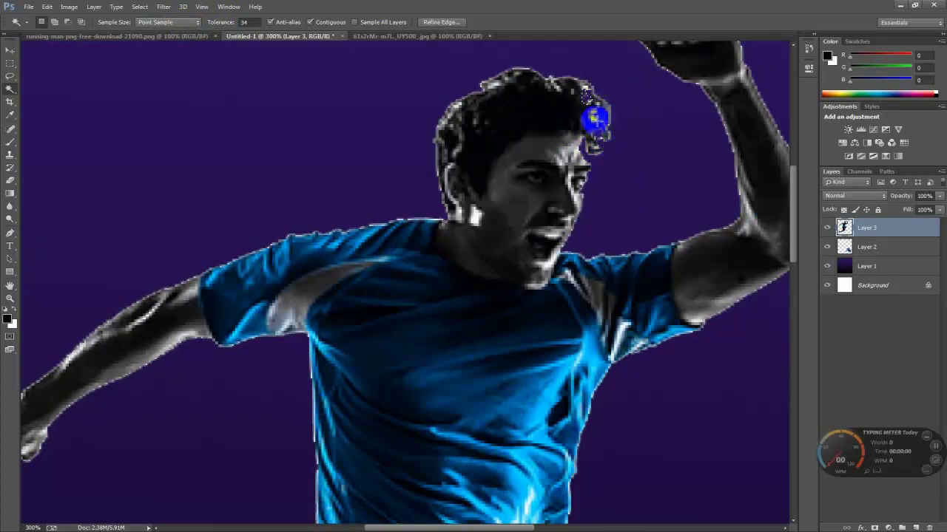
pyautogui.click(586, 128)
pyautogui.click(604, 118)
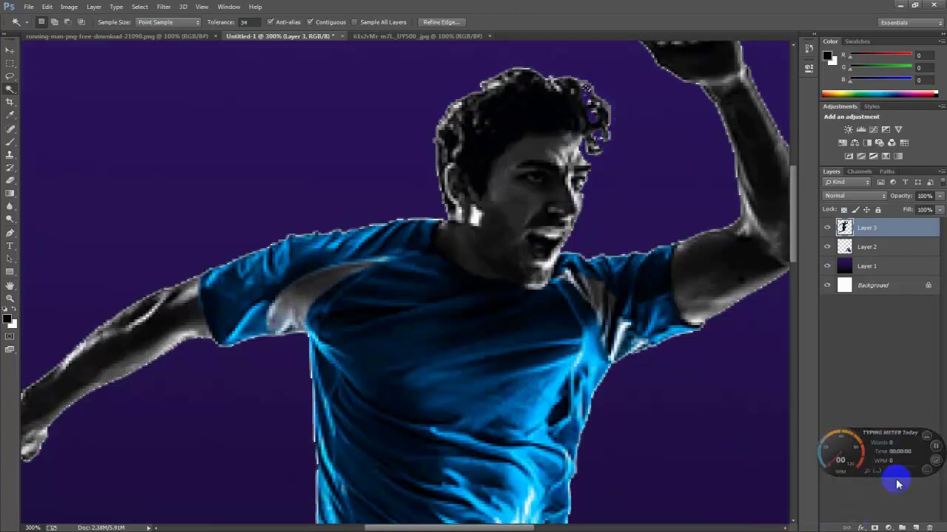
pyautogui.hotkey('ctrl', '-')
pyautogui.hotkey('ctrl', '-')
pyautogui.hotkey('ctrl', '-')
pyautogui.hotkey('ctrl', '-')
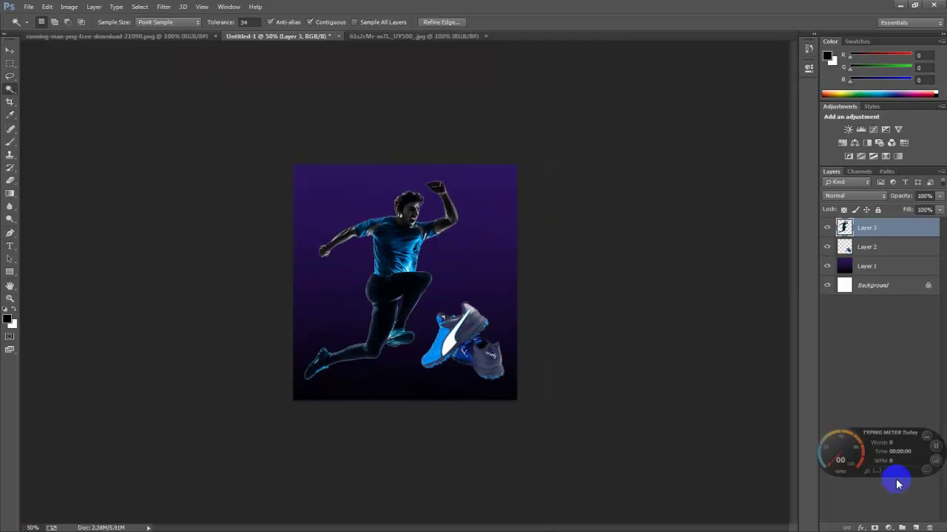
# - With transform controls on, scale the runner to about 85% and commit him left of the sneakers
pyautogui.click(10, 49)
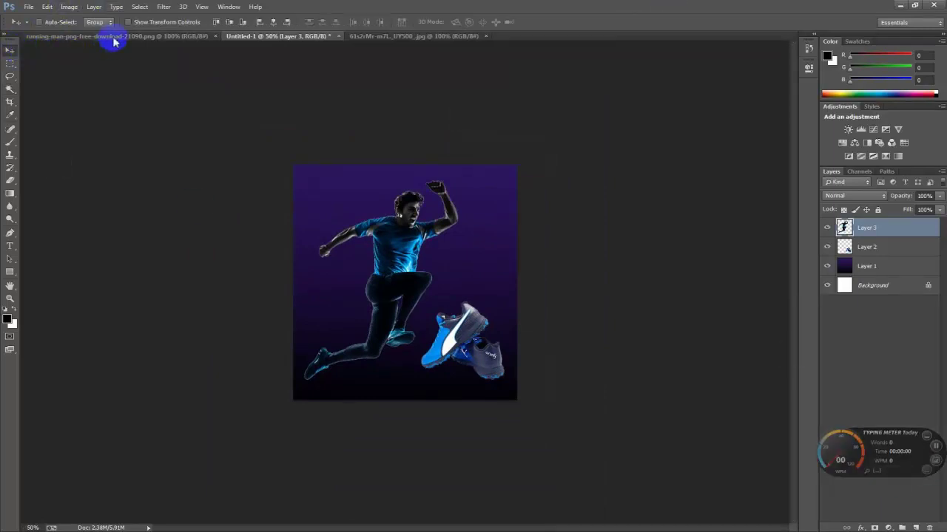
pyautogui.click(140, 24)
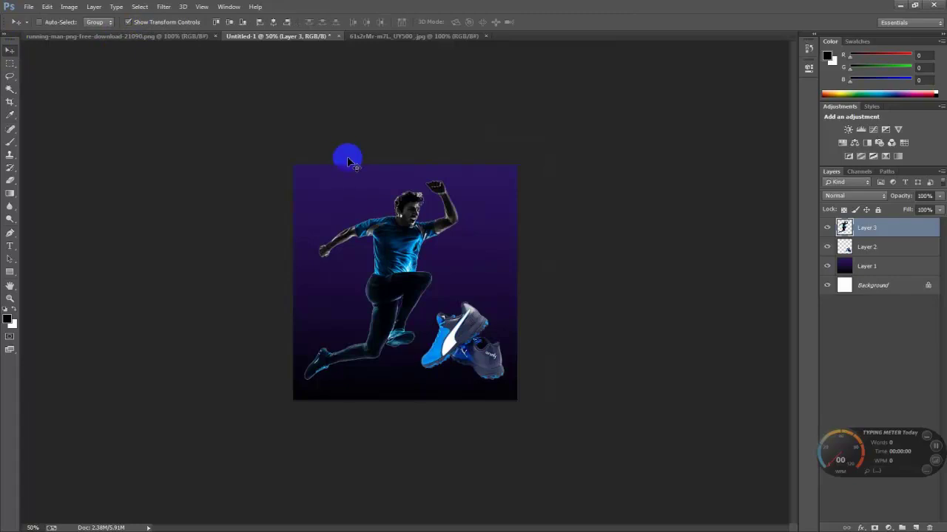
pyautogui.click(142, 8)
pyautogui.click(155, 21)
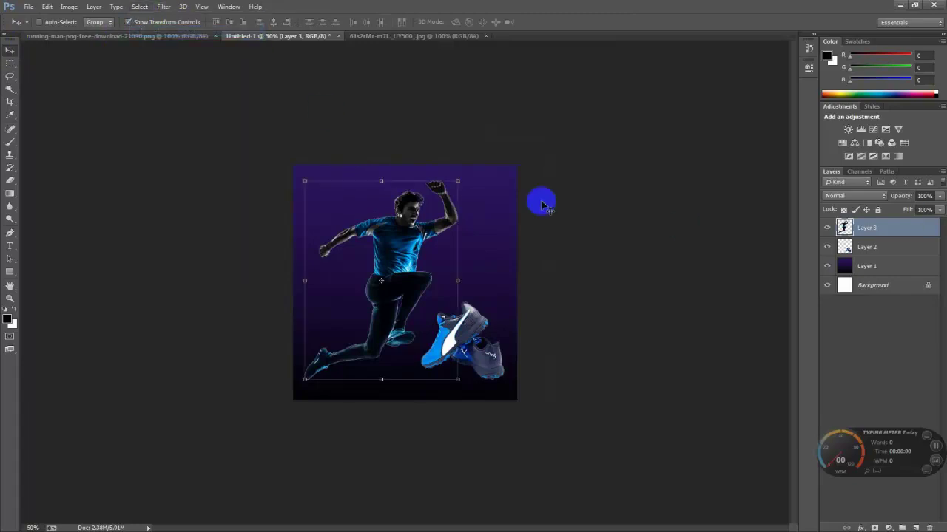
pyautogui.moveTo(307, 184); pyautogui.dragTo(332, 188)
pyautogui.moveTo(421, 272); pyautogui.dragTo(410, 295)
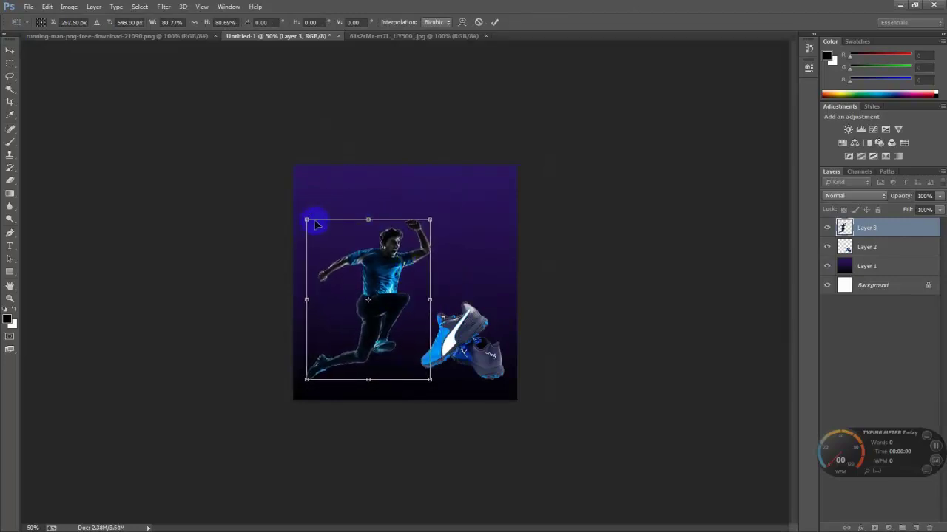
pyautogui.moveTo(310, 215); pyautogui.dragTo(306, 211)
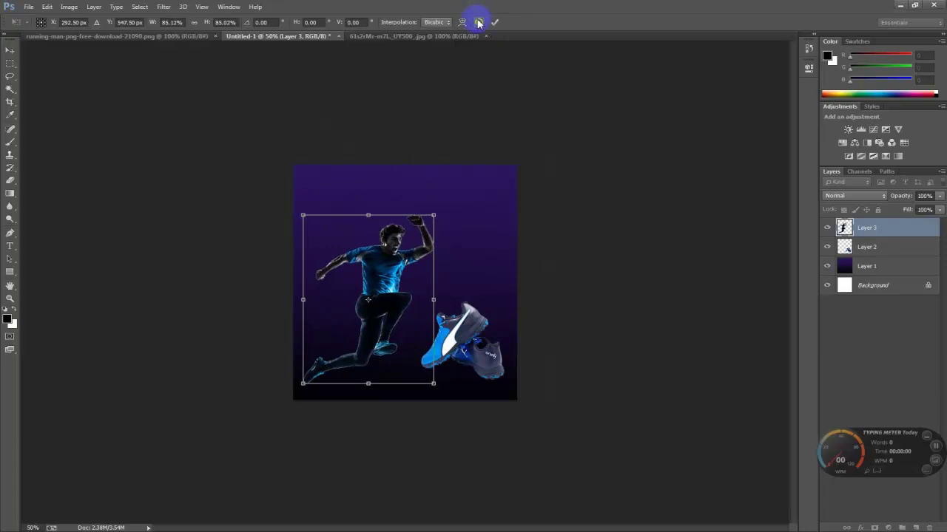
pyautogui.moveTo(388, 236); pyautogui.dragTo(391, 230)
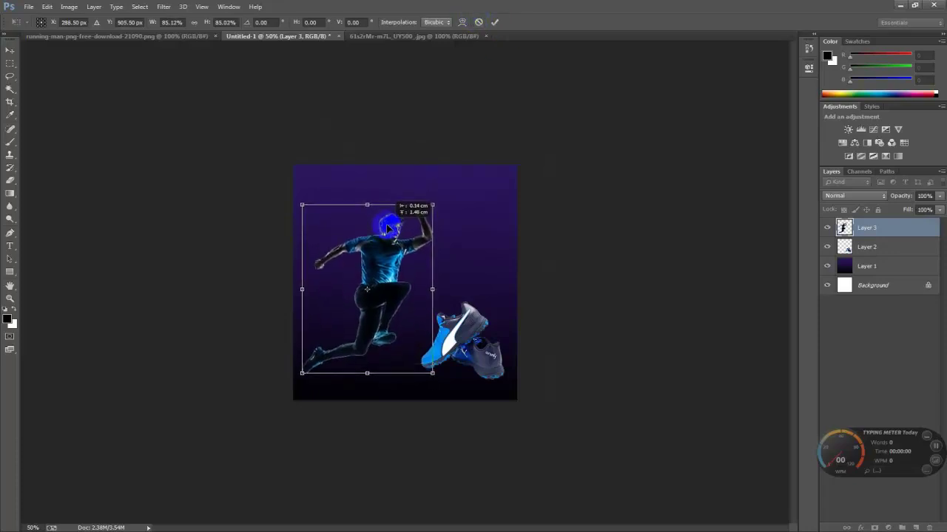
pyautogui.click(494, 22)
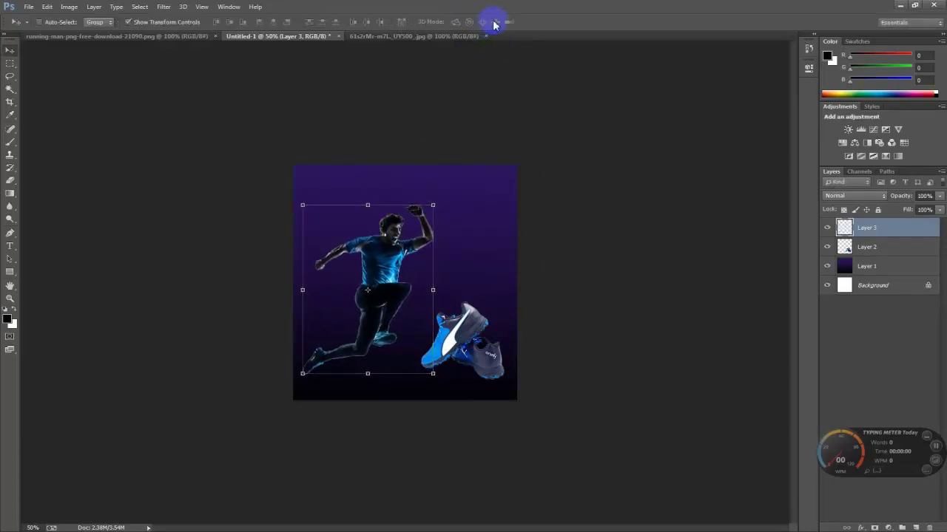
# - Duplicate the runner as Layer 3 copy and move it below Layer 3
pyautogui.click(130, 22)
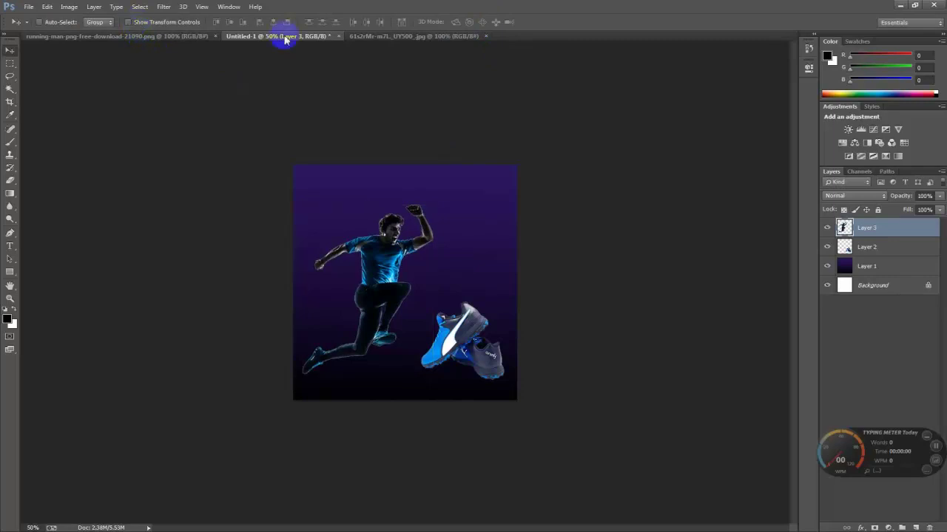
pyautogui.moveTo(390, 276); pyautogui.dragTo(365, 276)
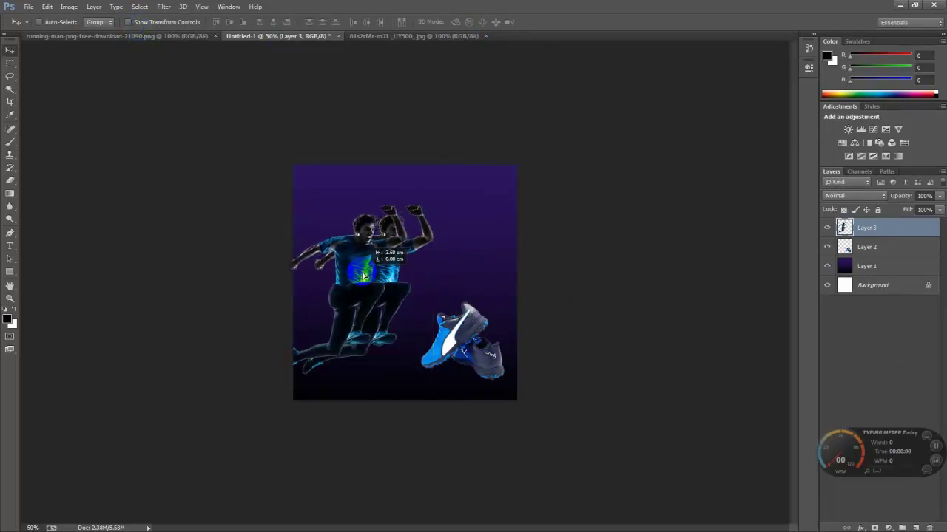
pyautogui.moveTo(365, 276); pyautogui.dragTo(364, 276)
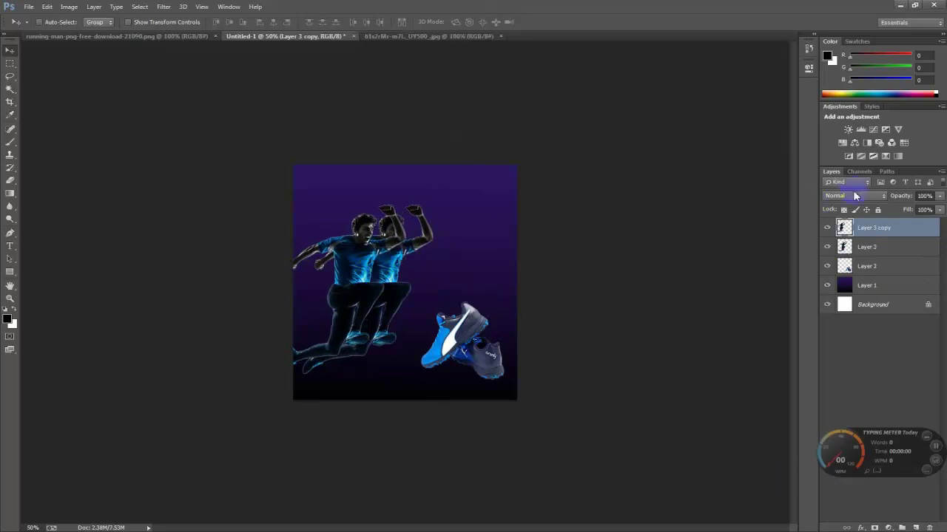
pyautogui.moveTo(861, 233); pyautogui.dragTo(866, 256)
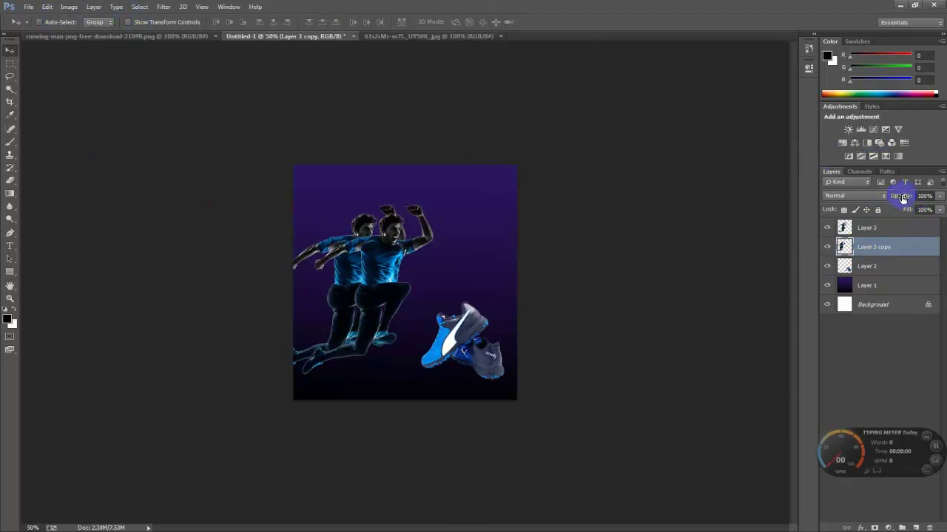
# - Fade the Layer 3 copy runner down to 6% opacity
pyautogui.moveTo(882, 201); pyautogui.dragTo(876, 200)
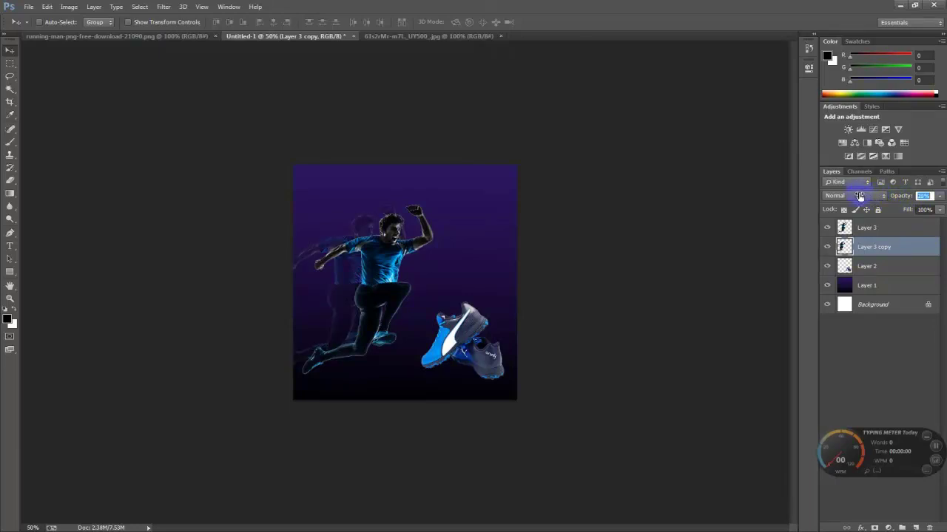
pyautogui.press('Return')
pyautogui.hotkey('ctrl', '1')
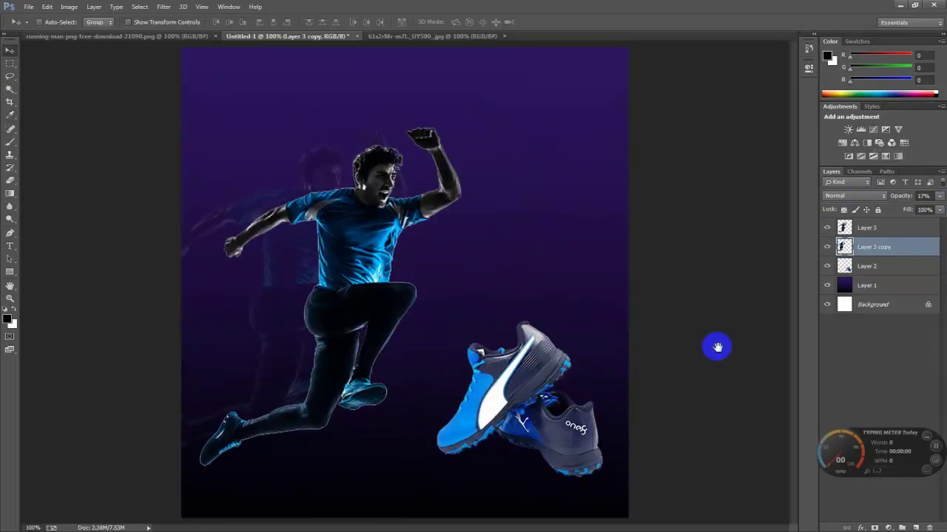
pyautogui.click(443, 296)
pyautogui.hotkey('ctrl', '-')
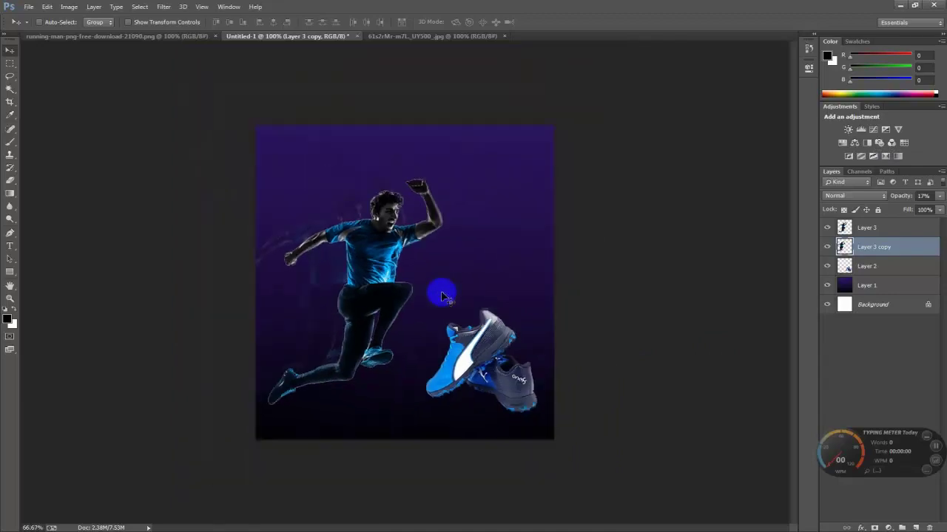
pyautogui.hotkey('ctrl', '-')
pyautogui.hotkey('ctrl', '-')
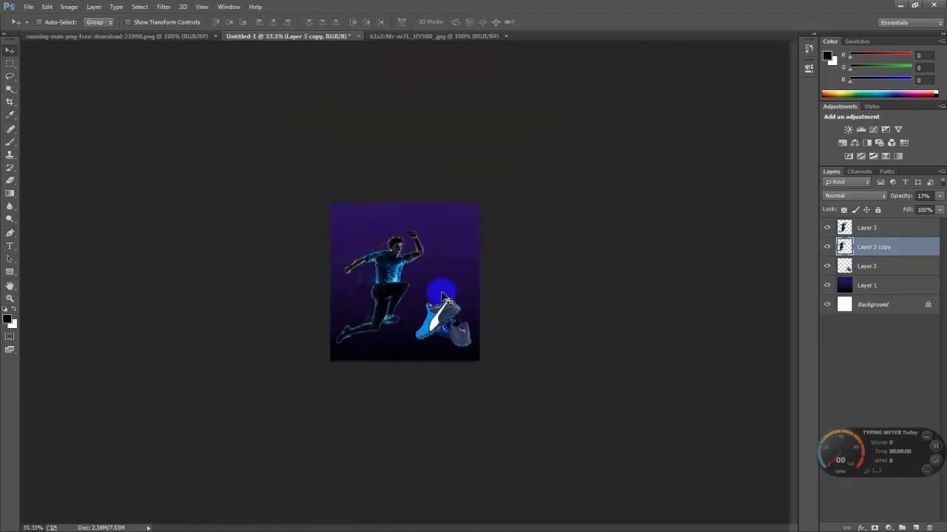
pyautogui.hotkey('ctrl', '-')
pyautogui.hotkey('ctrl', '-')
pyautogui.hotkey('ctrl', '+')
pyautogui.hotkey('ctrl', '+')
pyautogui.hotkey('ctrl', '+')
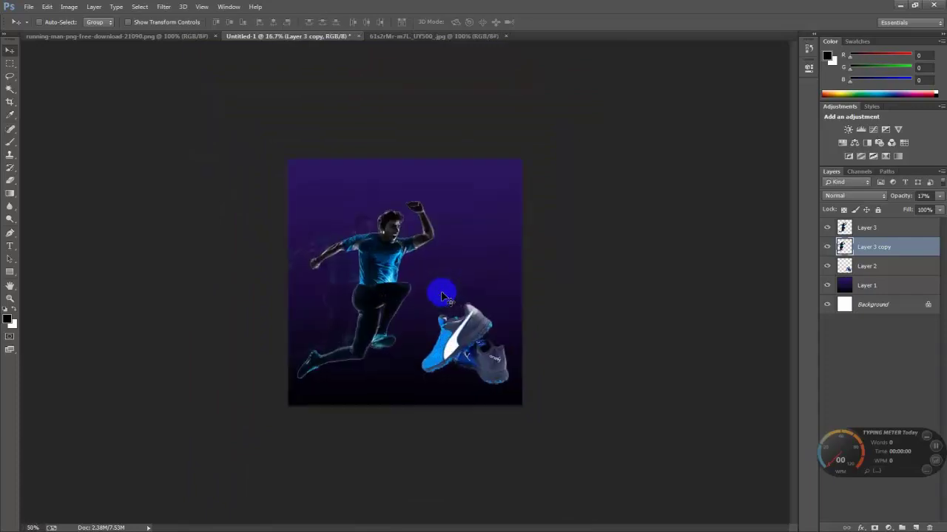
pyautogui.hotkey('ctrl', '+')
pyautogui.hotkey('ctrl', '+')
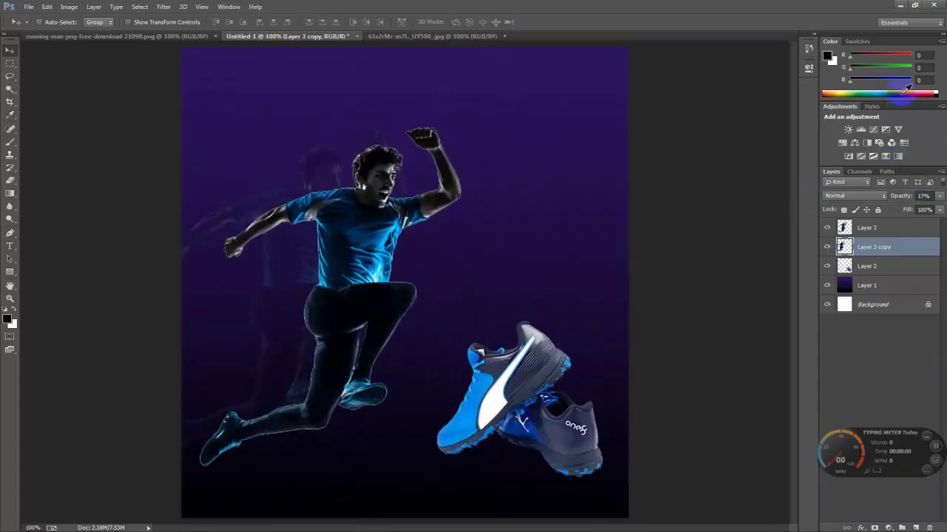
pyautogui.moveTo(896, 200); pyautogui.dragTo(902, 198)
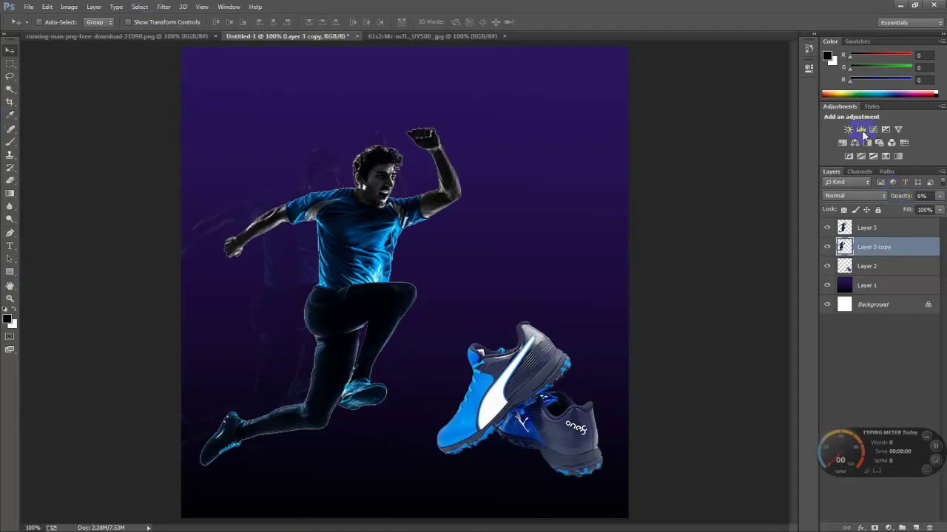
pyautogui.click(146, 7)
pyautogui.click(542, 158)
# - Reset colours to default black and white, then try and cancel the Lens Blur filter
pyautogui.press('d')
pyautogui.click(158, 9)
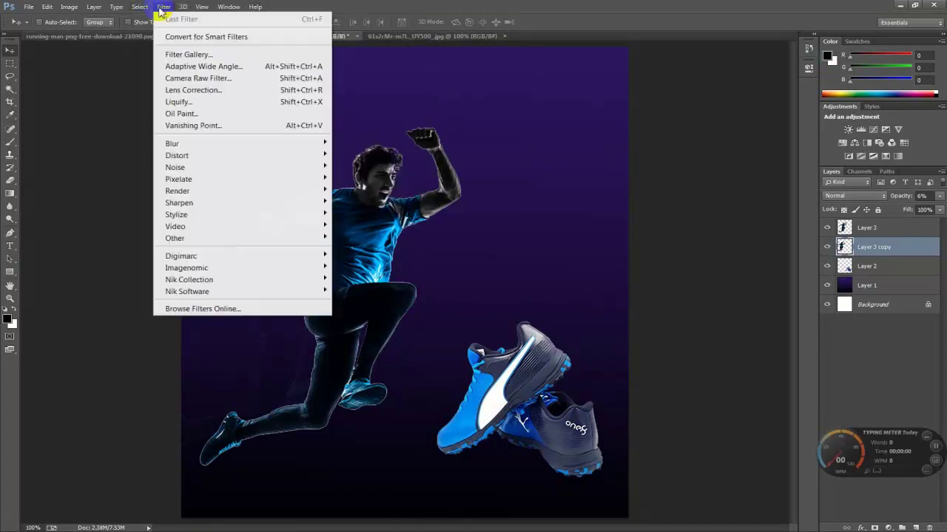
pyautogui.click(788, 219)
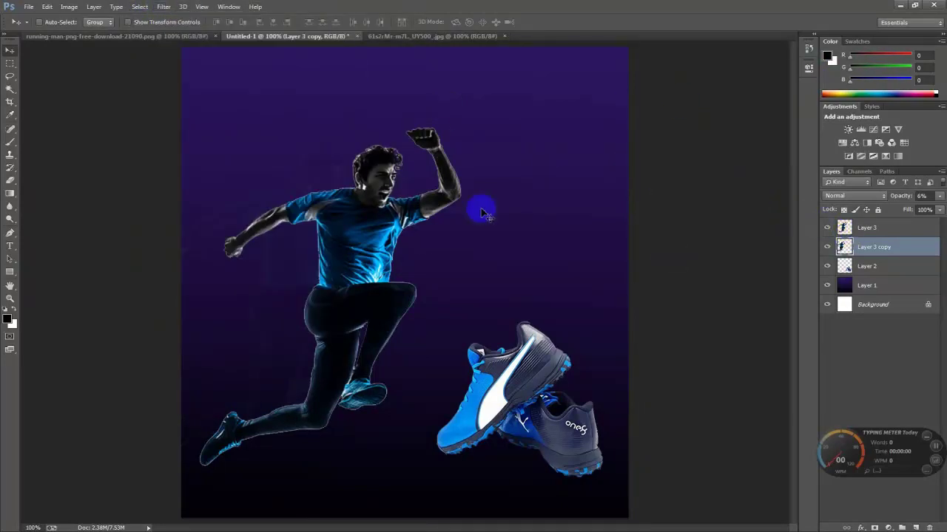
pyautogui.click(81, 9)
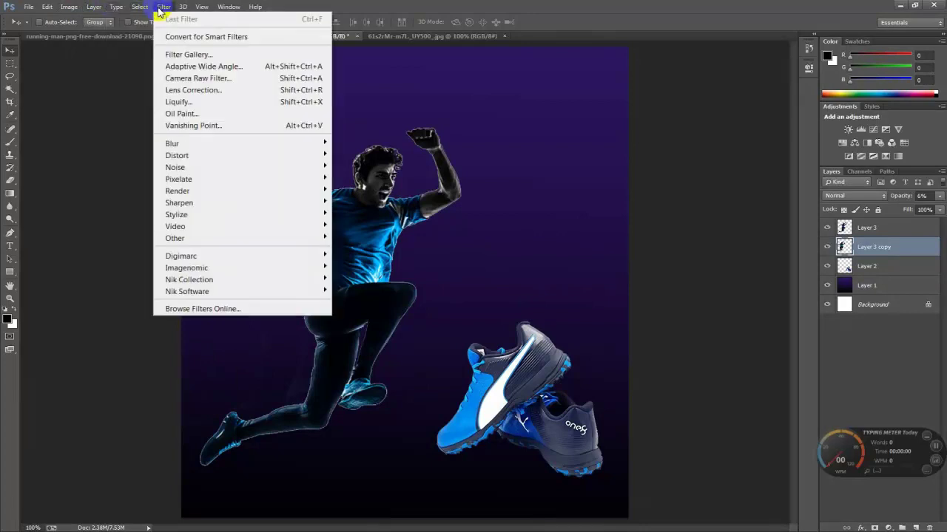
pyautogui.moveTo(172, 144)
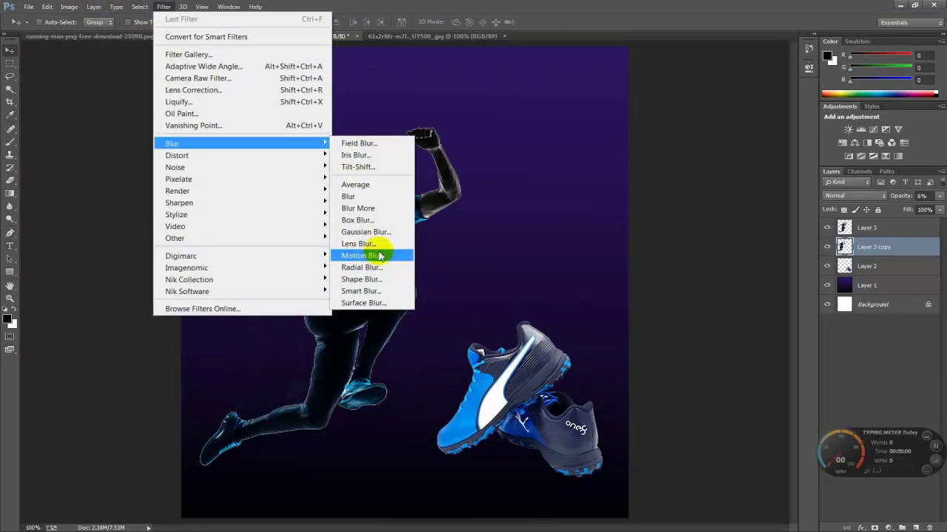
pyautogui.click(366, 244)
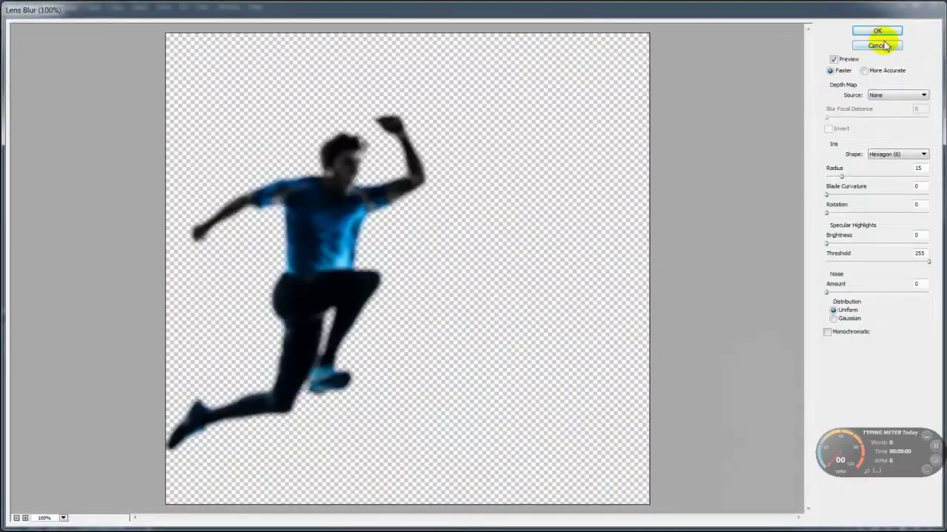
pyautogui.click(878, 31)
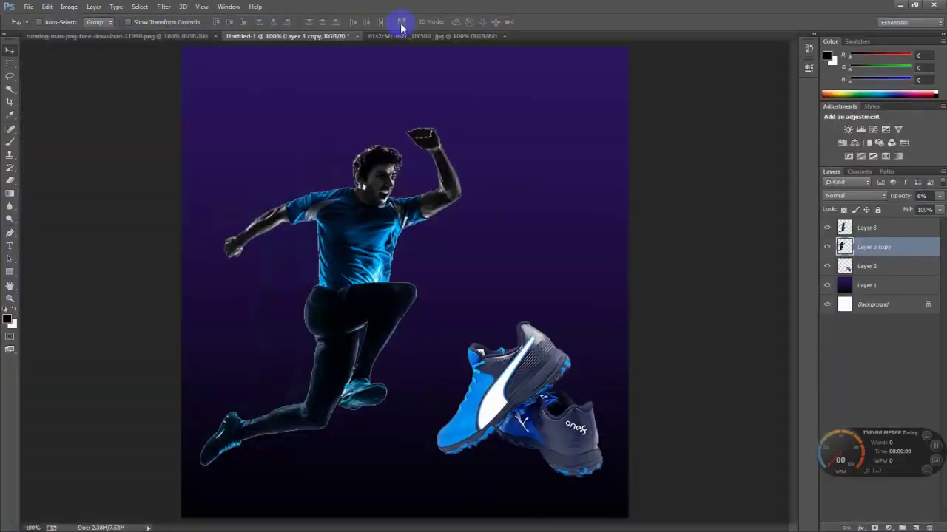
# - Apply a Motion Blur with 0° angle and 10 pixels distance to Layer 3 copy
pyautogui.click(163, 7)
pyautogui.moveTo(172, 143)
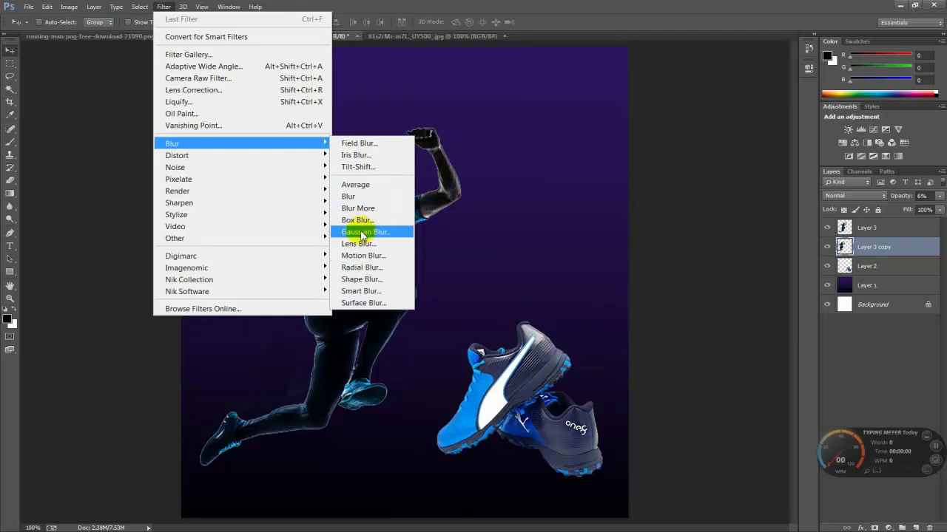
pyautogui.click(360, 255)
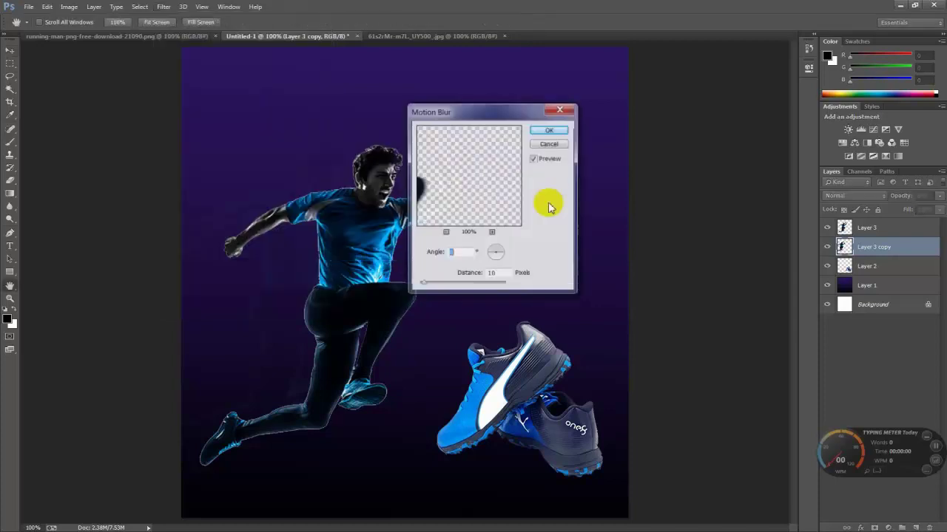
pyautogui.moveTo(496, 112); pyautogui.dragTo(749, 86)
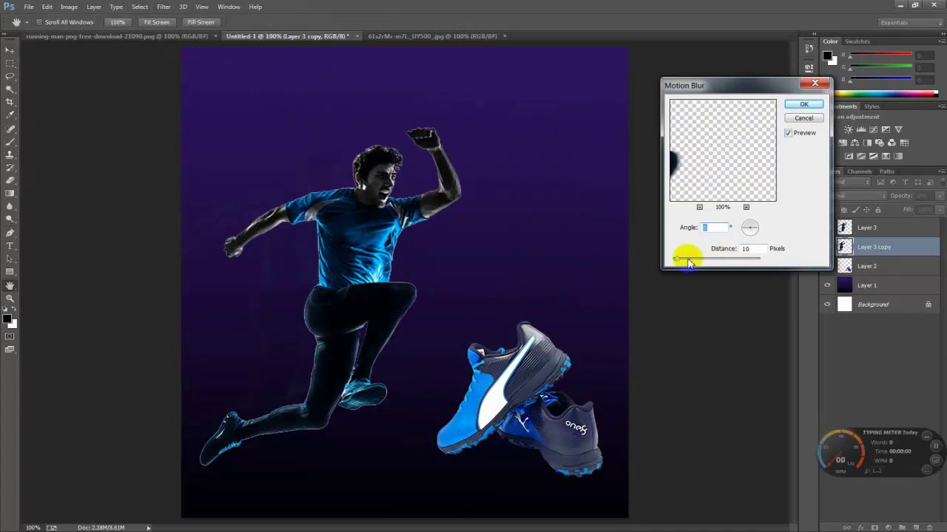
pyautogui.moveTo(688, 262); pyautogui.dragTo(681, 259)
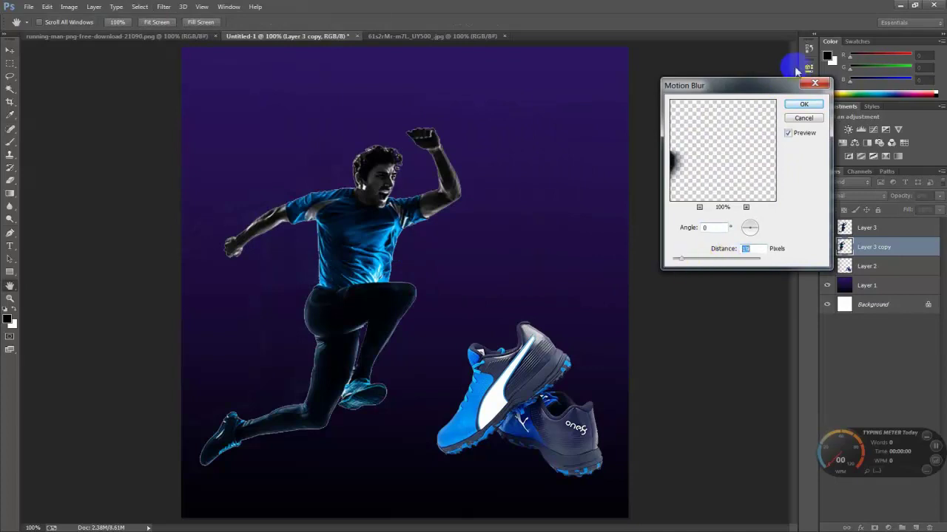
pyautogui.moveTo(761, 84); pyautogui.dragTo(703, 87)
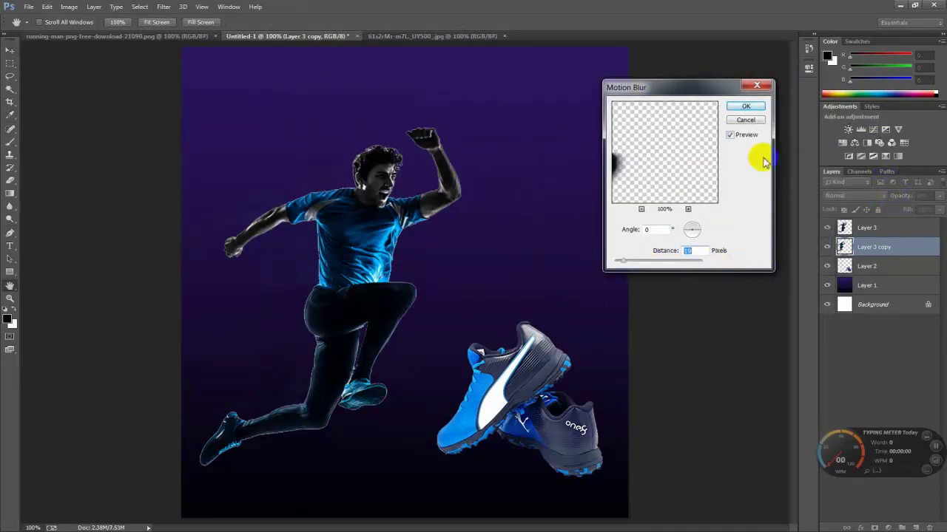
pyautogui.click(744, 106)
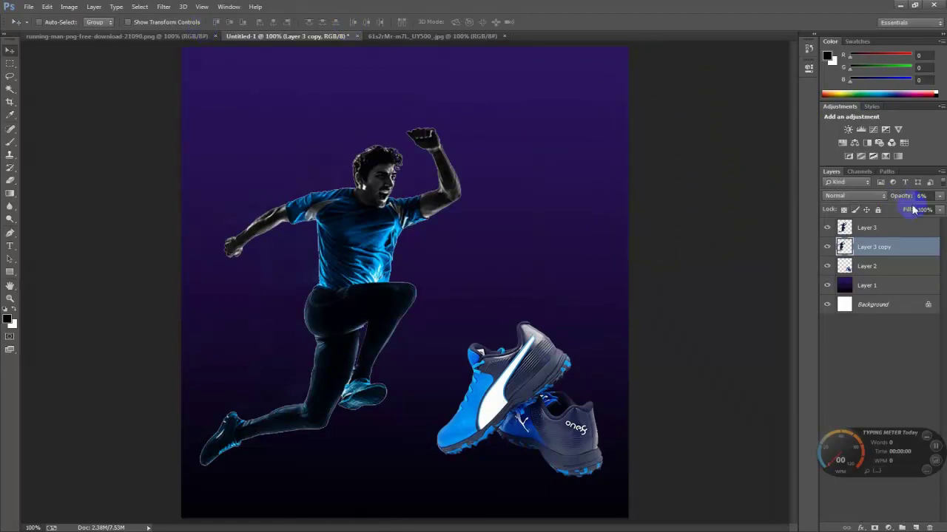
# - Set the blurred runner copy to 20% opacity and slide it just behind the runner
pyautogui.moveTo(905, 201); pyautogui.dragTo(921, 201)
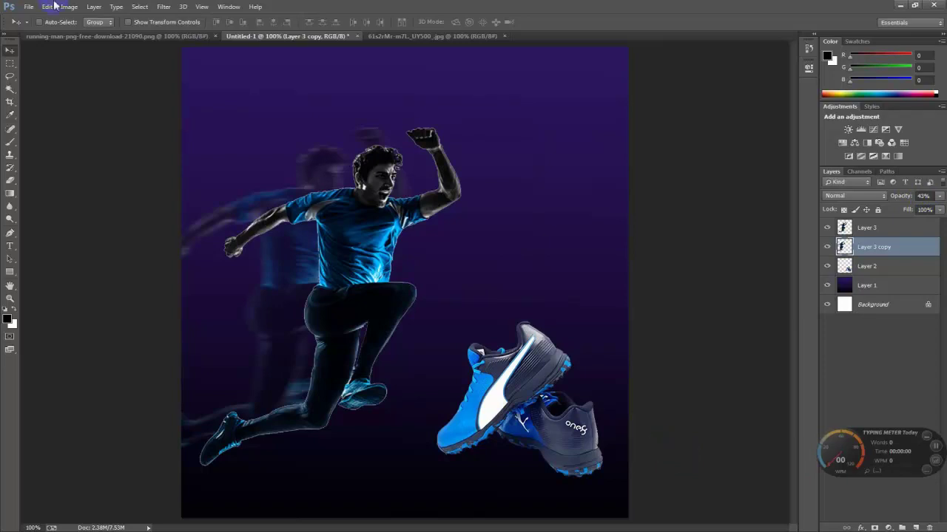
pyautogui.moveTo(288, 235)
pyautogui.mouseDown()
pyautogui.moveTo(325, 253)
pyautogui.moveTo(302, 273)
pyautogui.mouseUp()
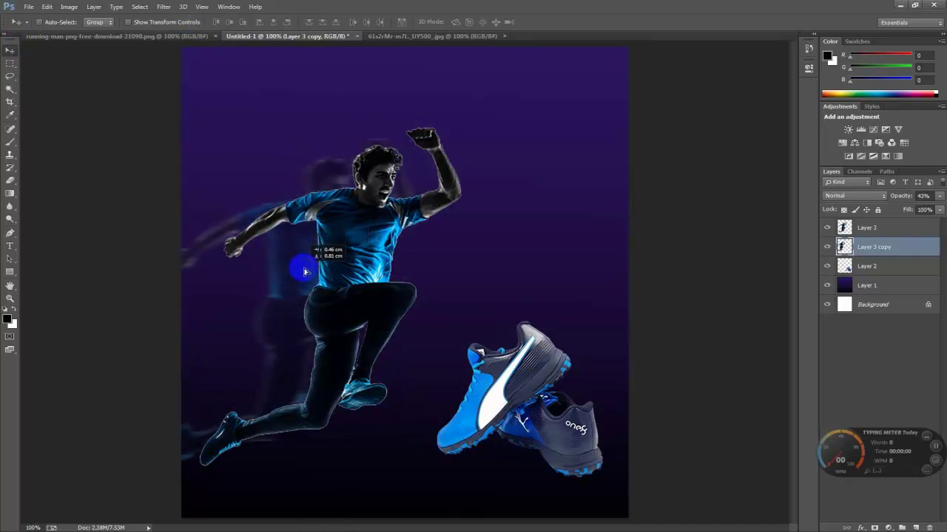
pyautogui.moveTo(304, 272); pyautogui.dragTo(297, 263)
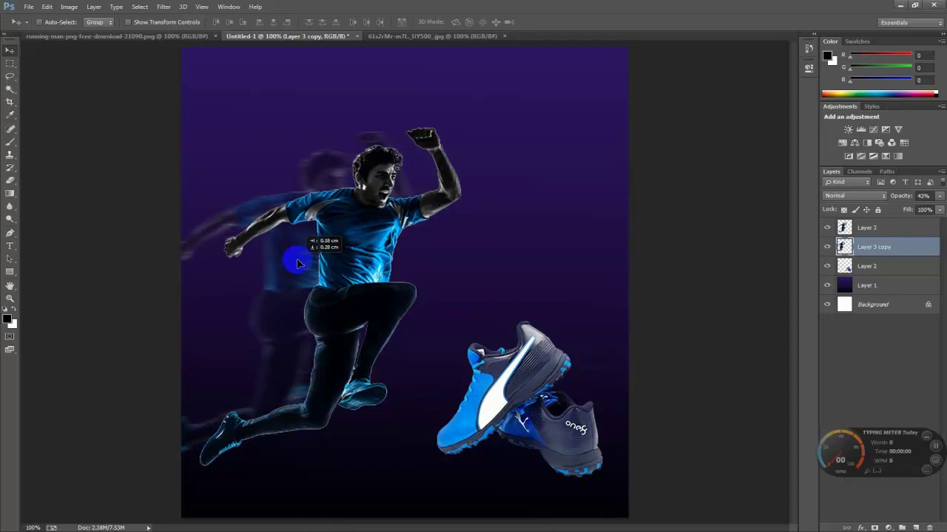
pyautogui.moveTo(296, 263); pyautogui.dragTo(314, 259)
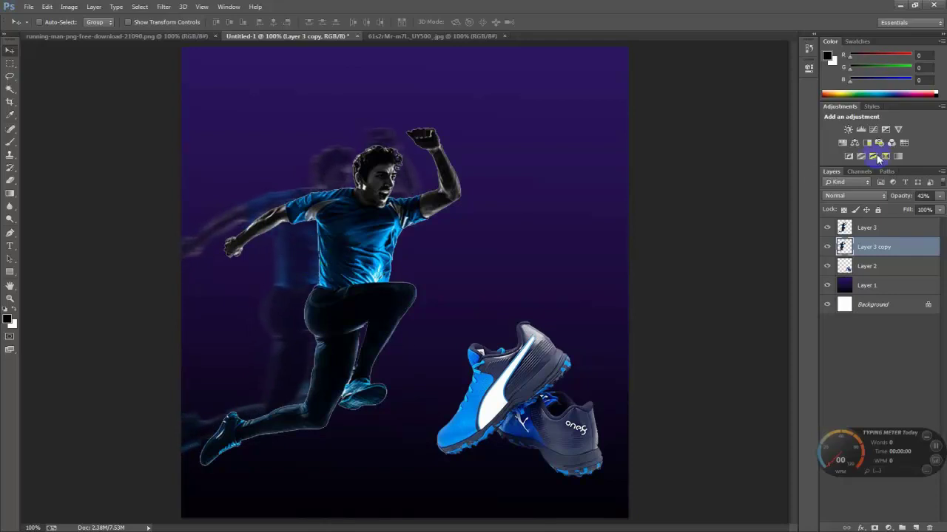
pyautogui.moveTo(892, 196); pyautogui.dragTo(887, 196)
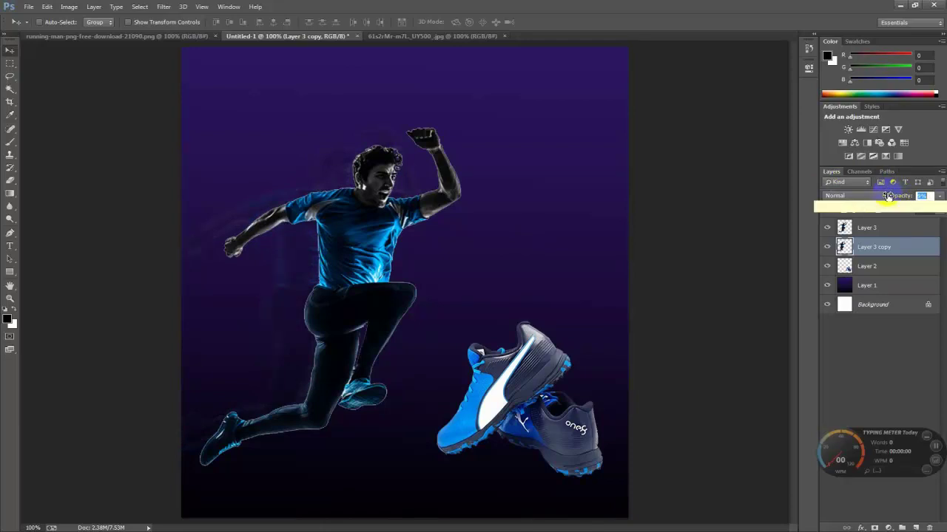
pyautogui.moveTo(890, 196); pyautogui.dragTo(894, 196)
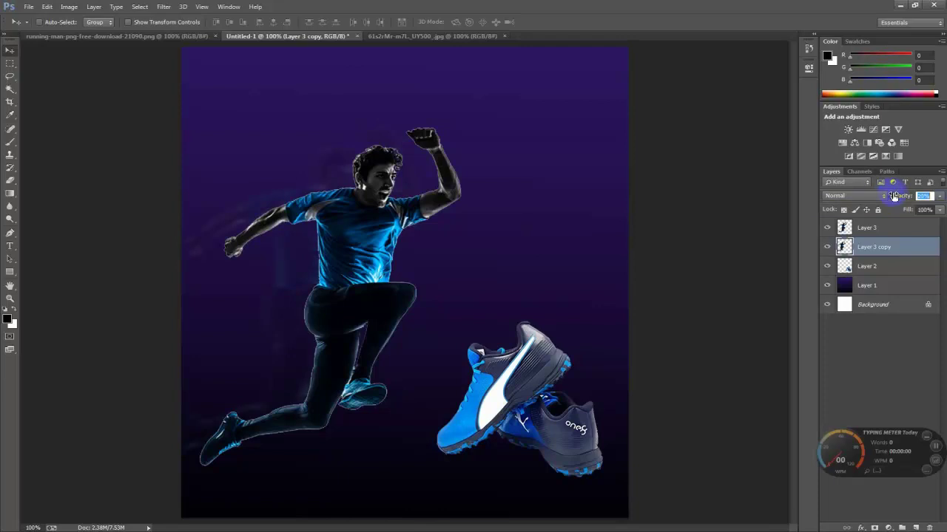
pyautogui.moveTo(289, 274); pyautogui.dragTo(343, 271)
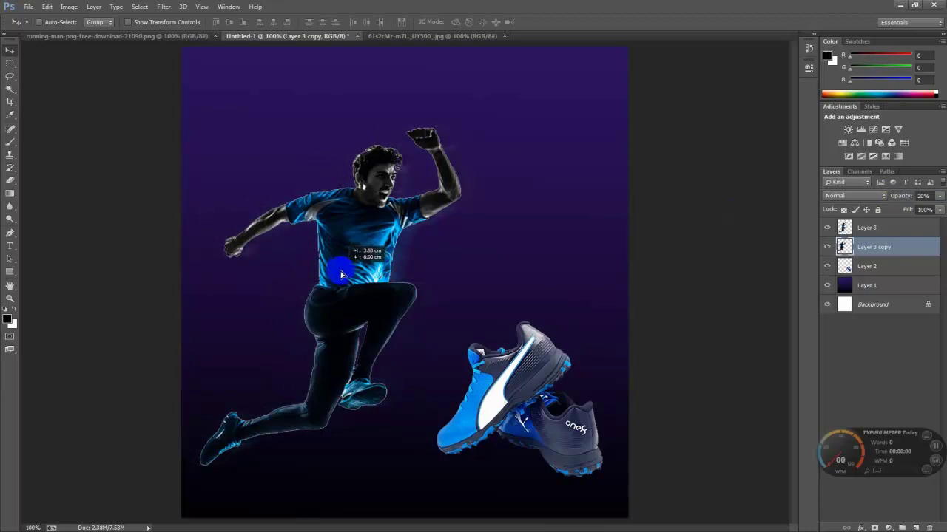
pyautogui.moveTo(343, 270); pyautogui.dragTo(343, 271)
pyautogui.click(568, 285)
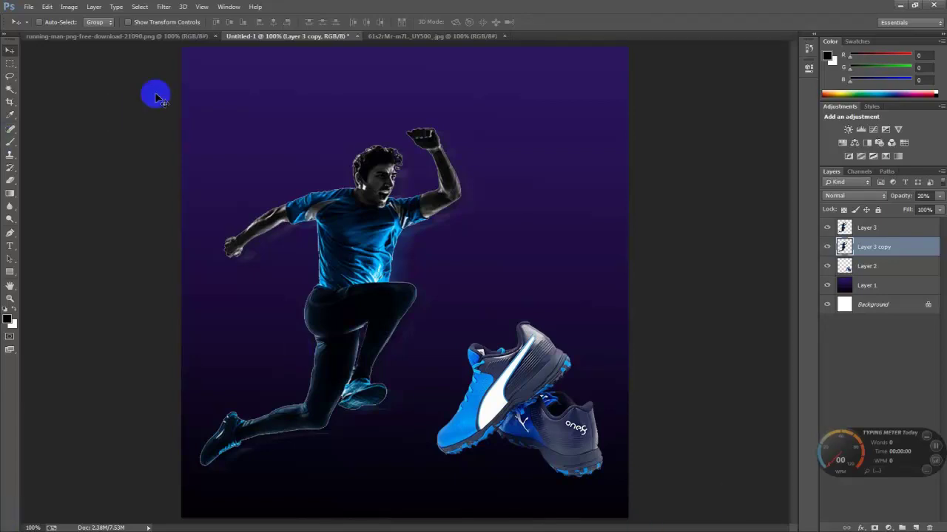
pyautogui.keyDown('shift'); pyautogui.click(878, 231); pyautogui.keyUp('shift')
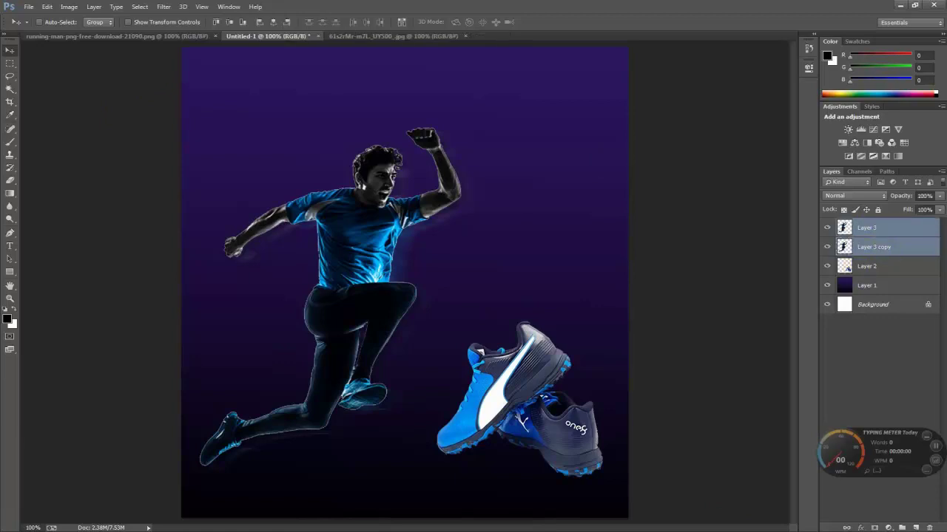
# - Merge Layer 3 and Layer 3 copy into one layer and start a Free Transform
pyautogui.hotkey('ctrl', 'e')
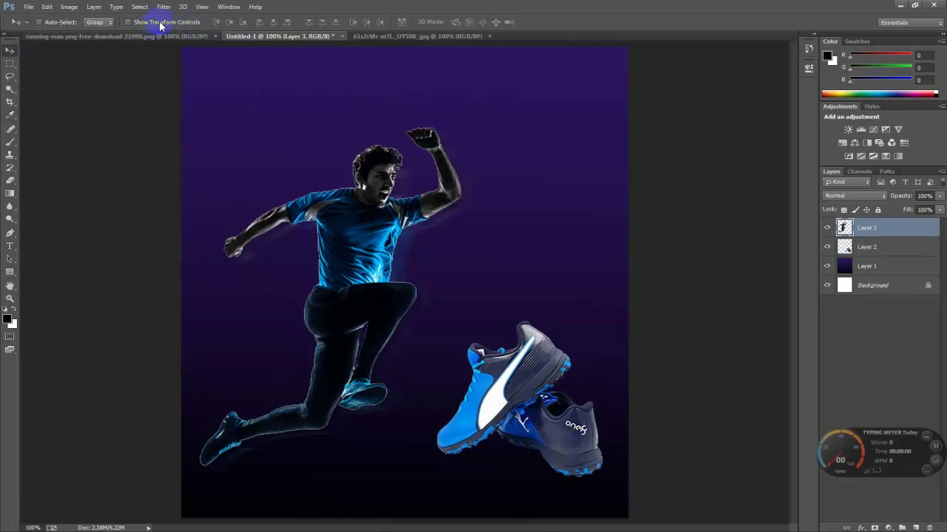
pyautogui.hotkey('ctrl', 't')
pyautogui.moveTo(214, 154); pyautogui.dragTo(241, 169)
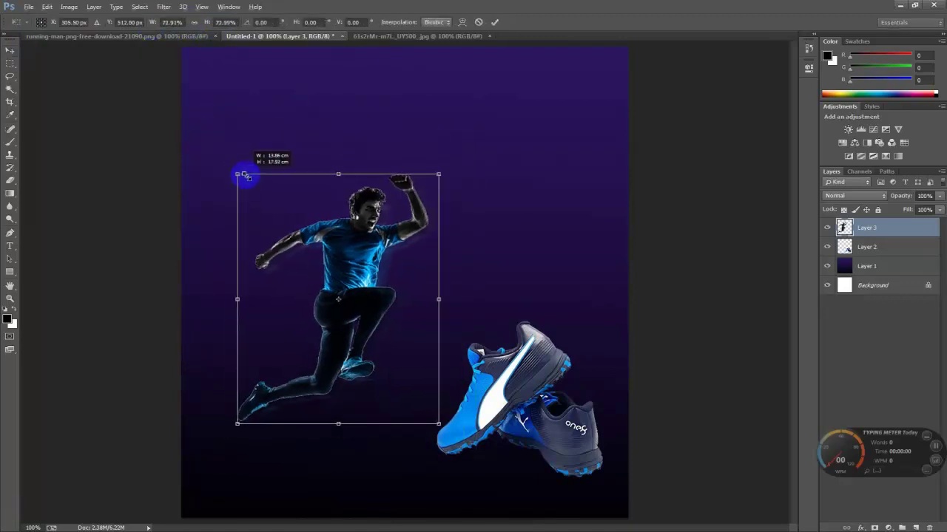
pyautogui.hotkey('ctrl', '-')
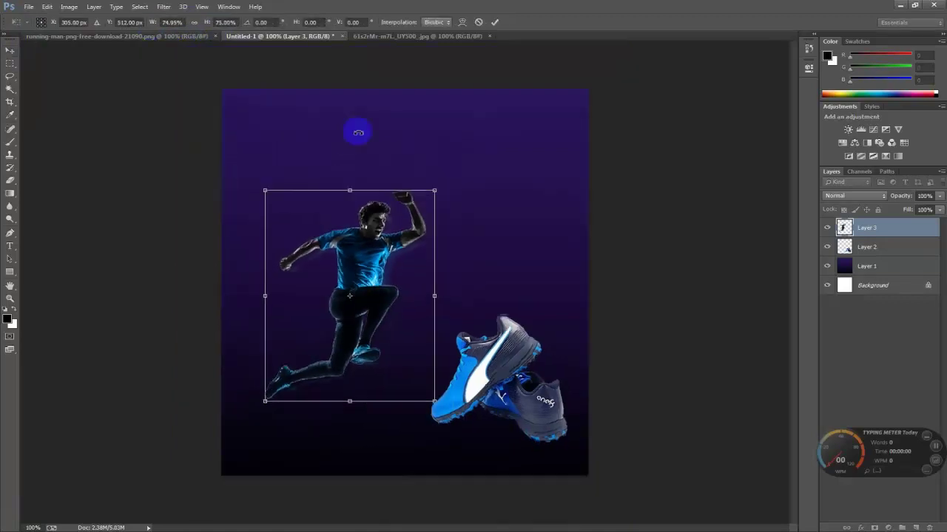
pyautogui.hotkey('ctrl', '+')
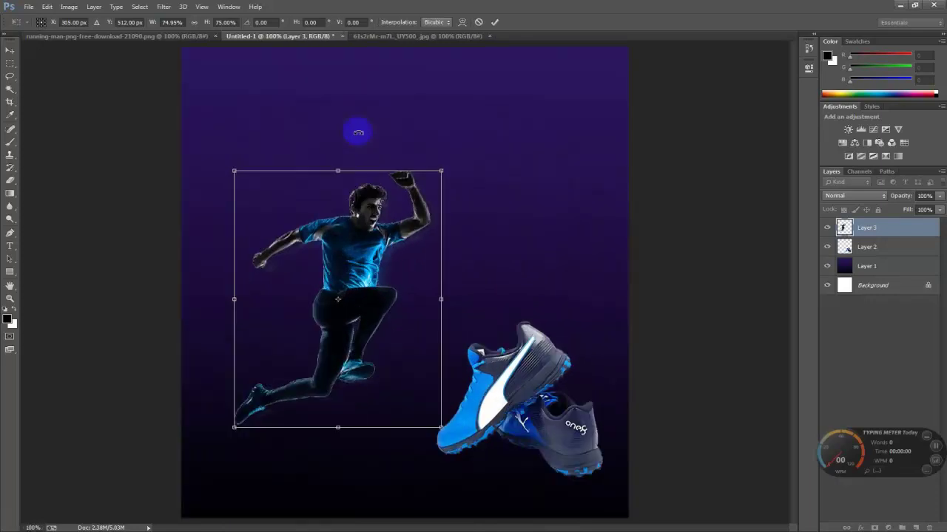
pyautogui.hotkey('ctrl', '-')
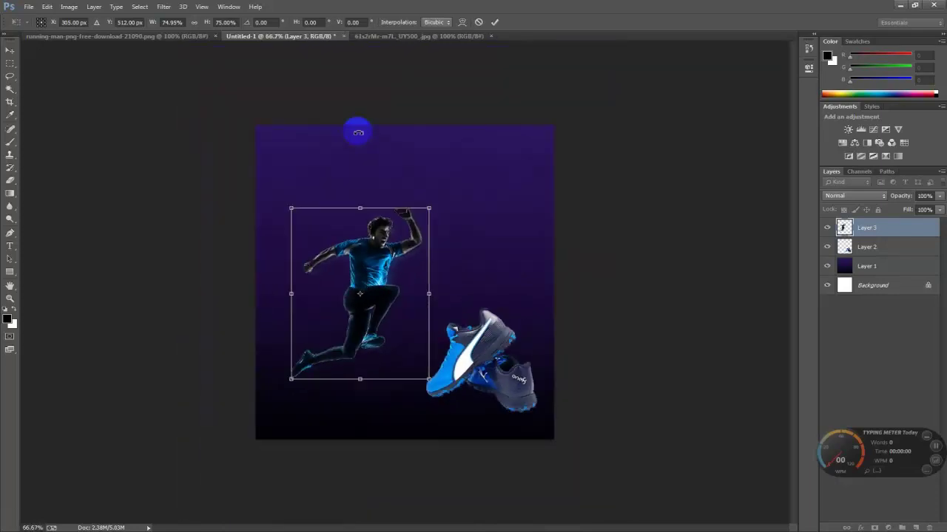
# - Enlarge the runner, tilt it about 3°, and commit the transform
pyautogui.moveTo(294, 207); pyautogui.dragTo(273, 150)
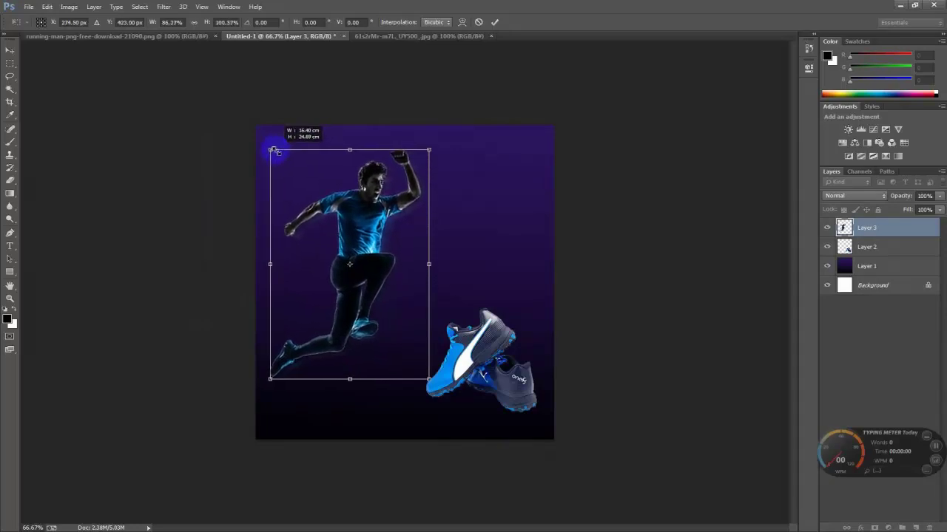
pyautogui.moveTo(273, 151); pyautogui.dragTo(272, 159)
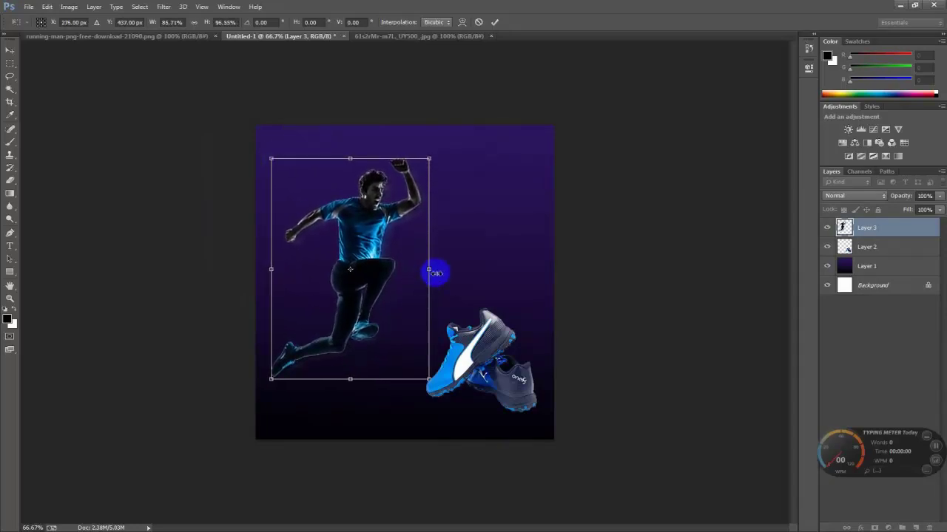
pyautogui.moveTo(437, 274); pyautogui.dragTo(430, 270)
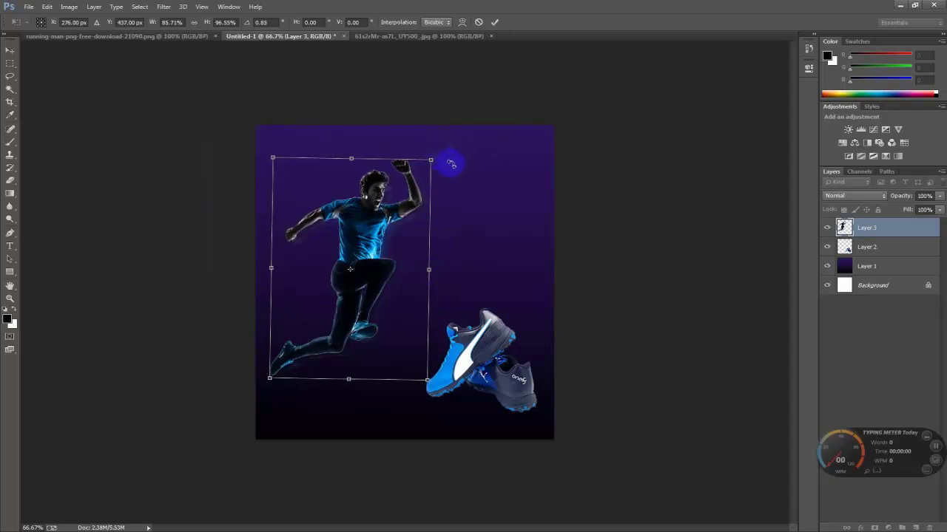
pyautogui.moveTo(451, 163); pyautogui.dragTo(421, 136)
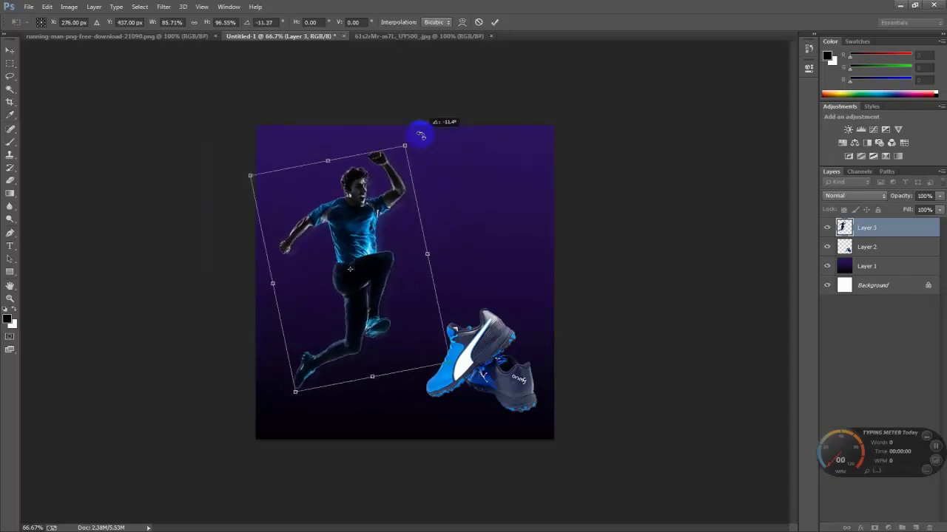
pyautogui.moveTo(421, 136); pyautogui.dragTo(447, 159)
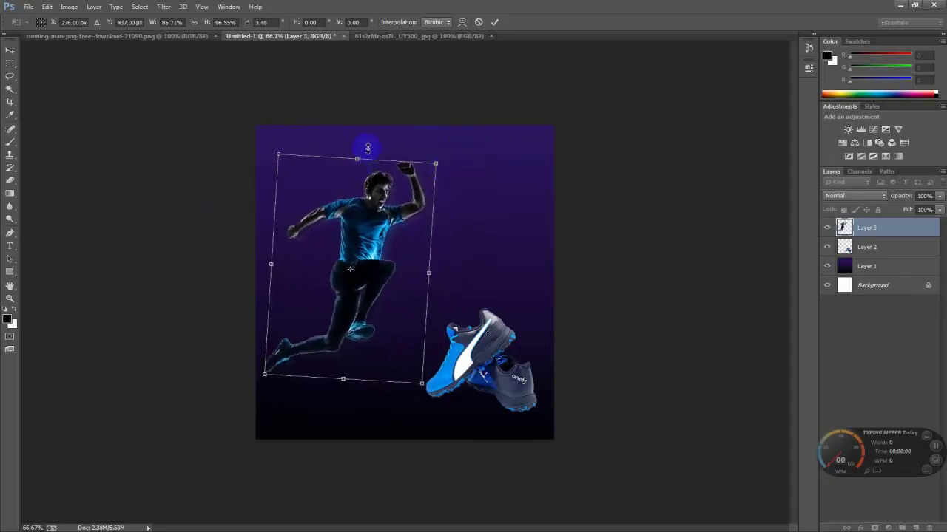
pyautogui.moveTo(367, 148); pyautogui.dragTo(368, 130)
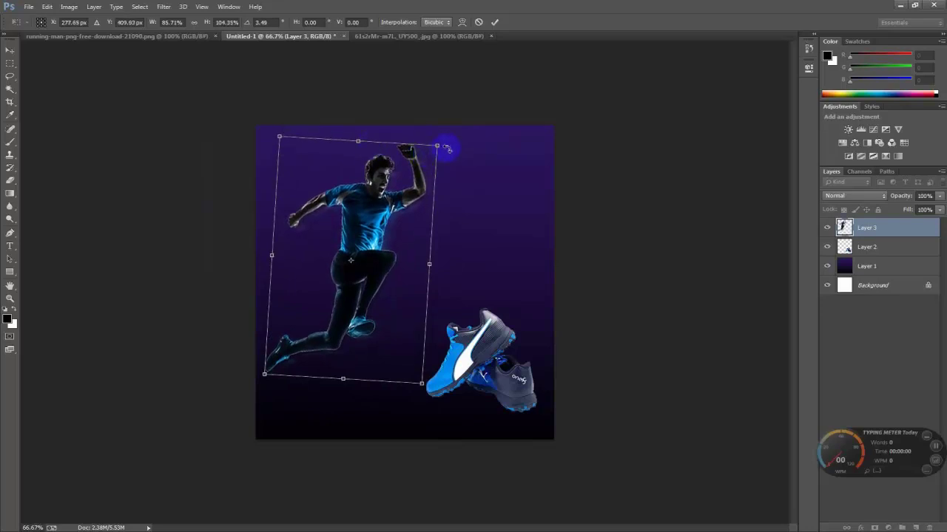
pyautogui.moveTo(447, 149); pyautogui.dragTo(436, 139)
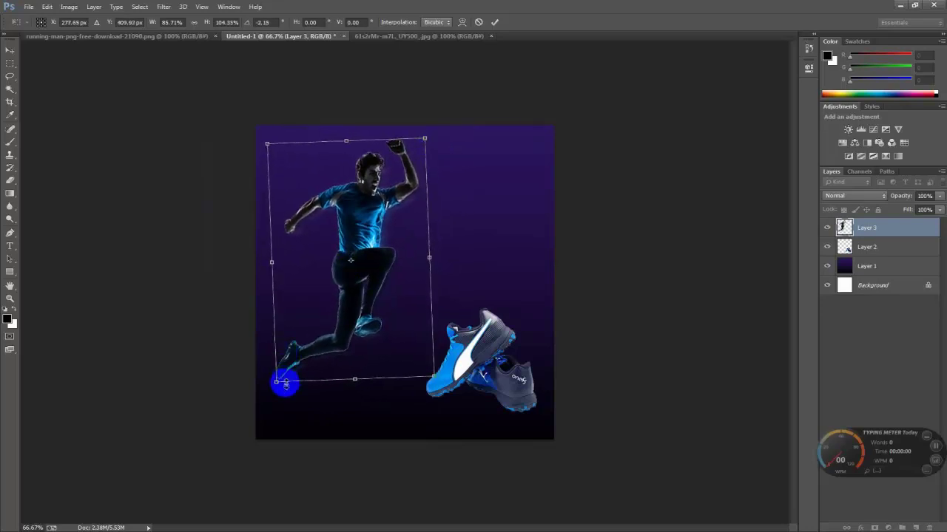
pyautogui.moveTo(285, 384); pyautogui.dragTo(275, 403)
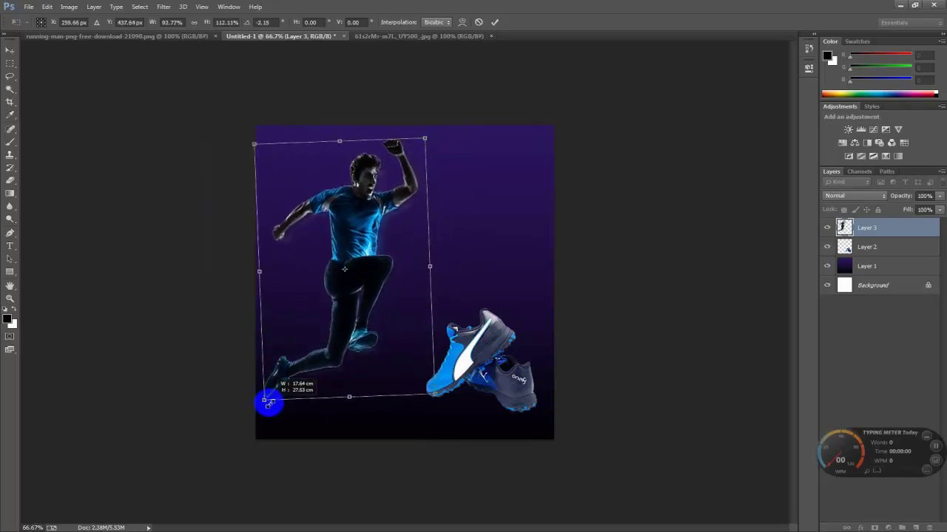
pyautogui.click(494, 22)
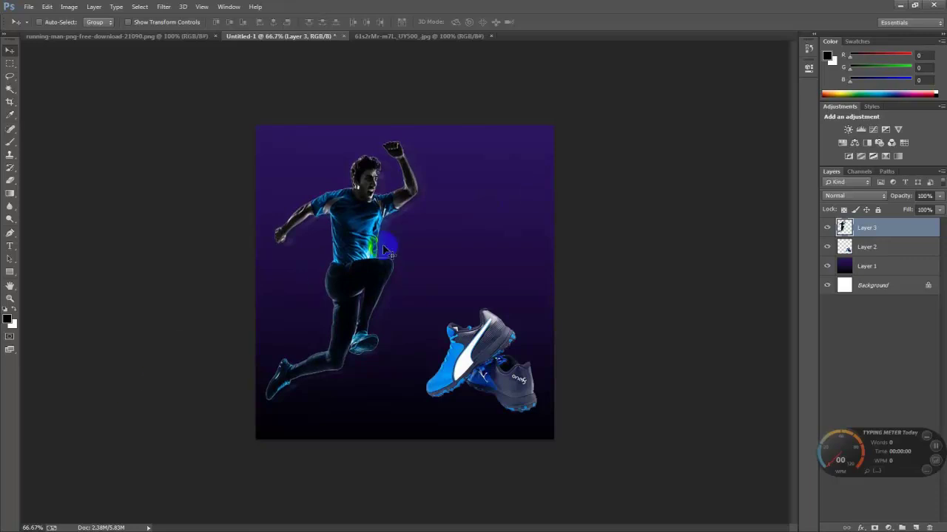
# - Select the whole canvas, add empty Layer 4 above the runner, and set black as foreground
pyautogui.click(11, 63)
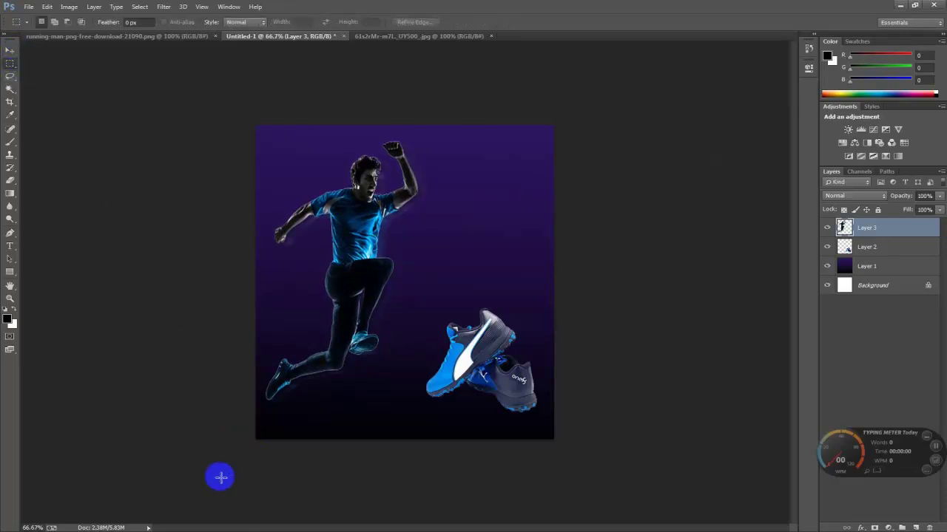
pyautogui.moveTo(218, 477); pyautogui.dragTo(568, 5)
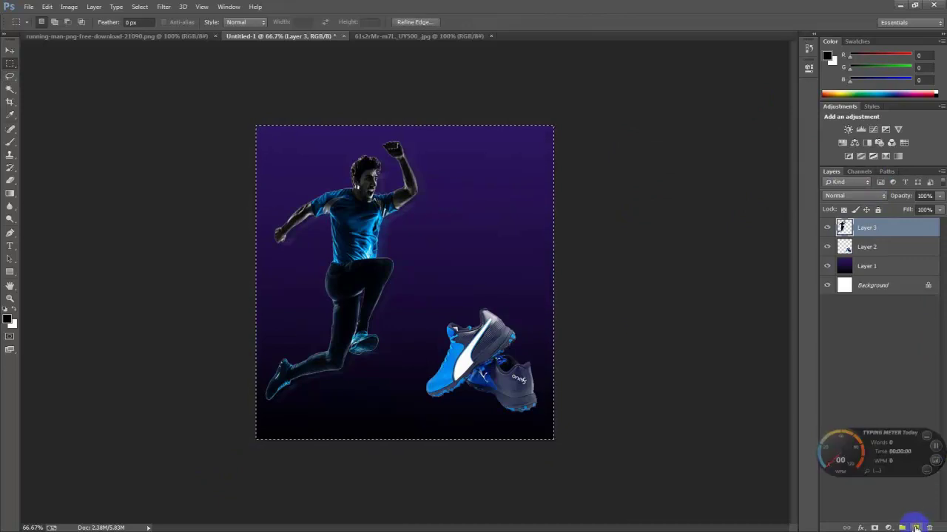
pyautogui.click(916, 527)
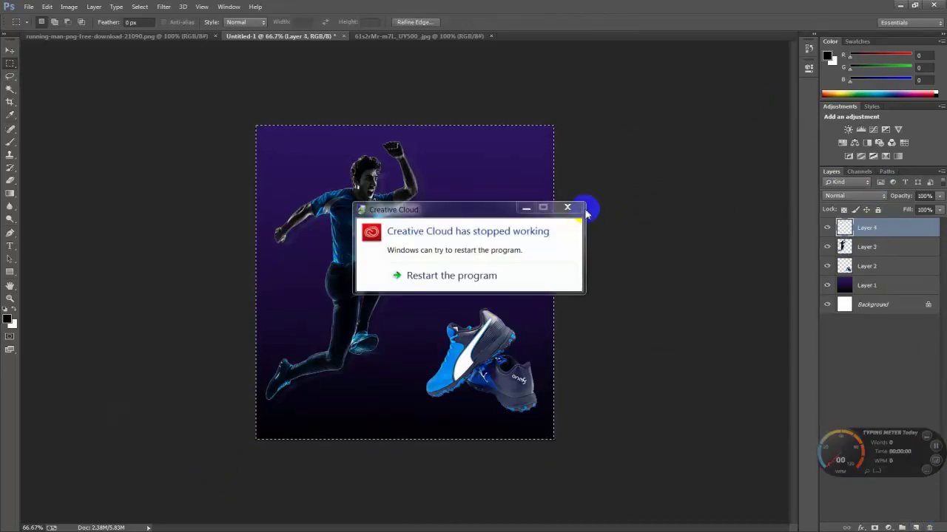
pyautogui.click(575, 209)
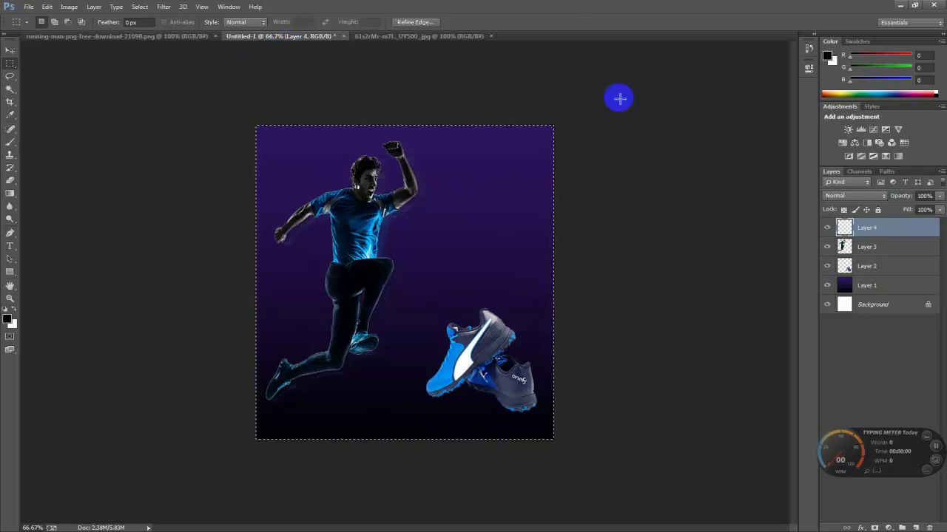
pyautogui.click(7, 320)
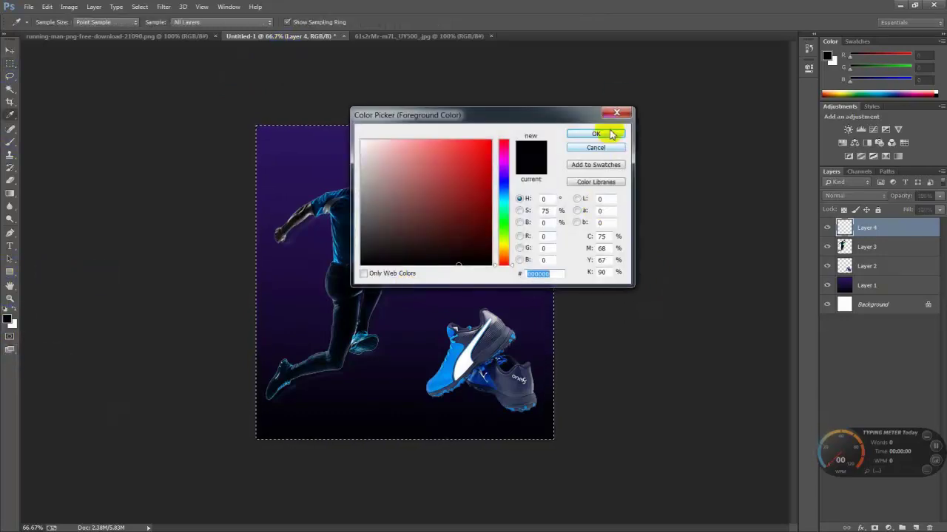
pyautogui.click(610, 133)
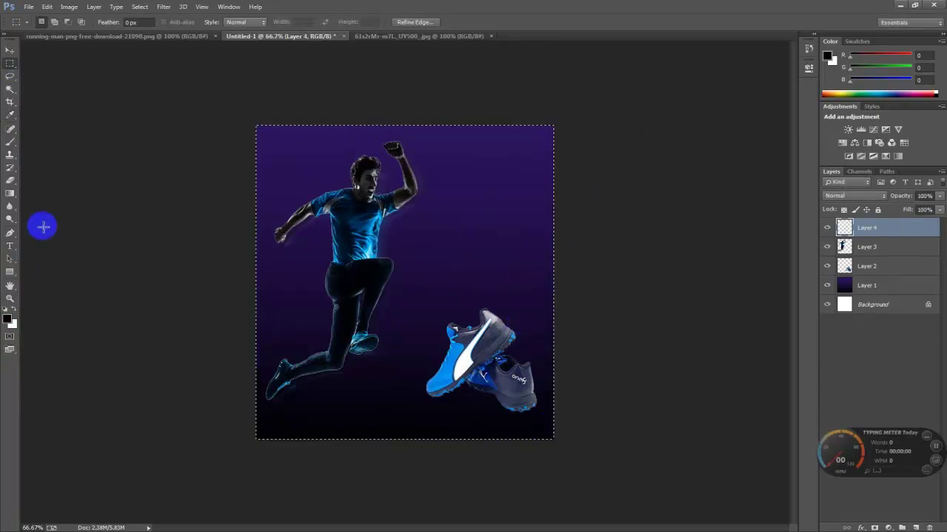
pyautogui.click(10, 64)
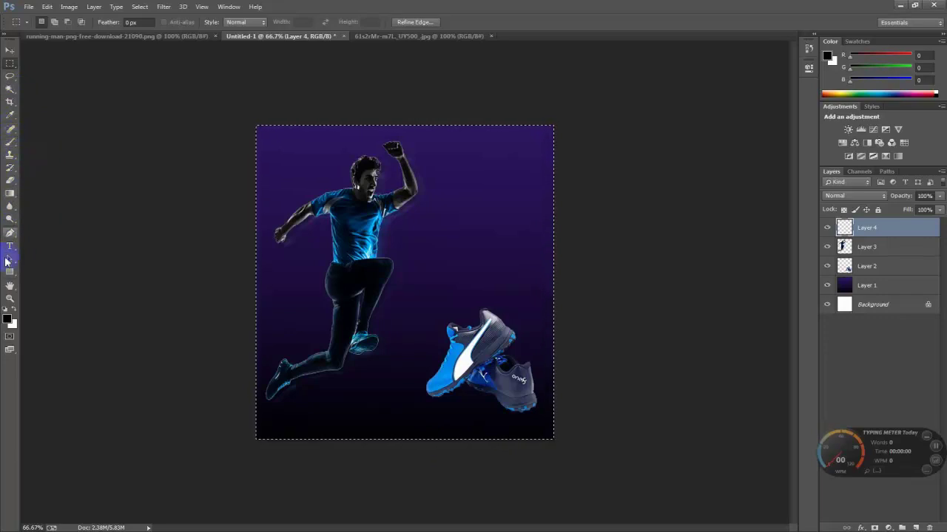
# - Draw a trial bottom-up gradient and start adjusting its stops in the Gradient Editor
pyautogui.click(14, 270)
pyautogui.click(11, 194)
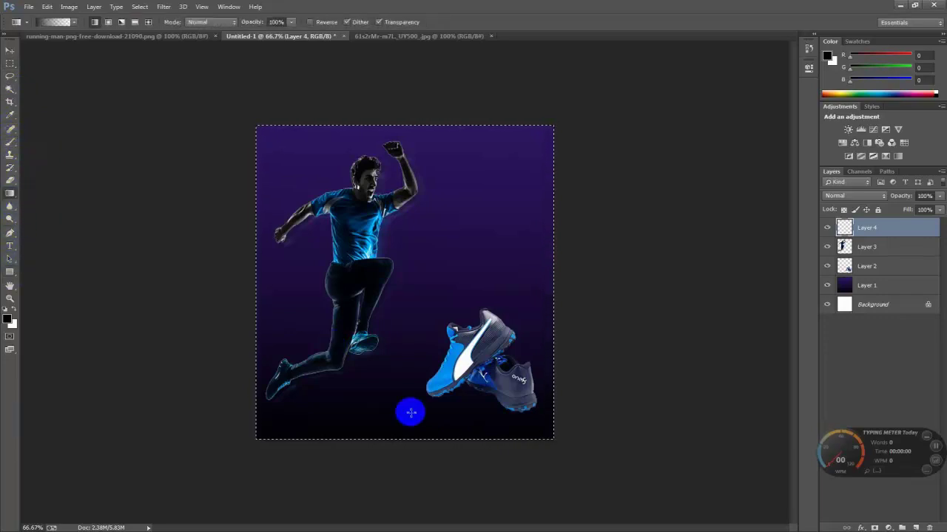
pyautogui.moveTo(387, 461); pyautogui.dragTo(492, 22)
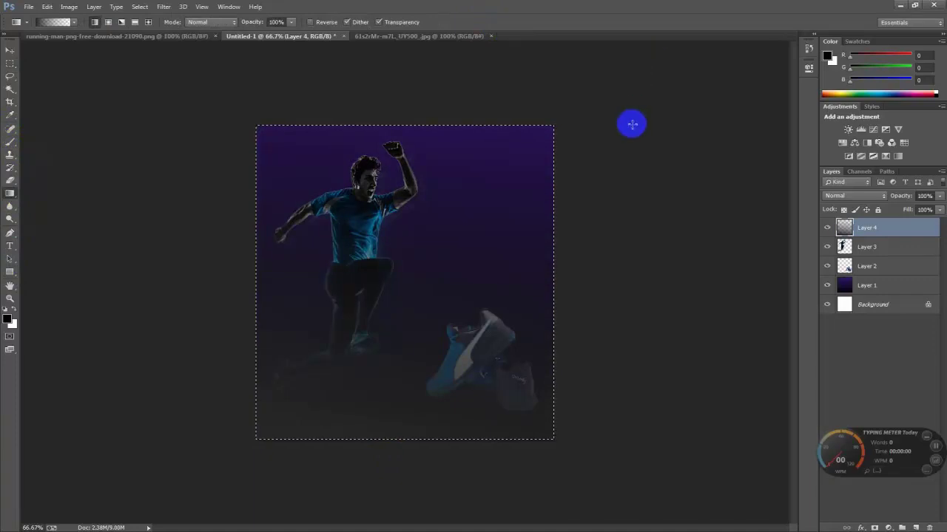
pyautogui.click(62, 22)
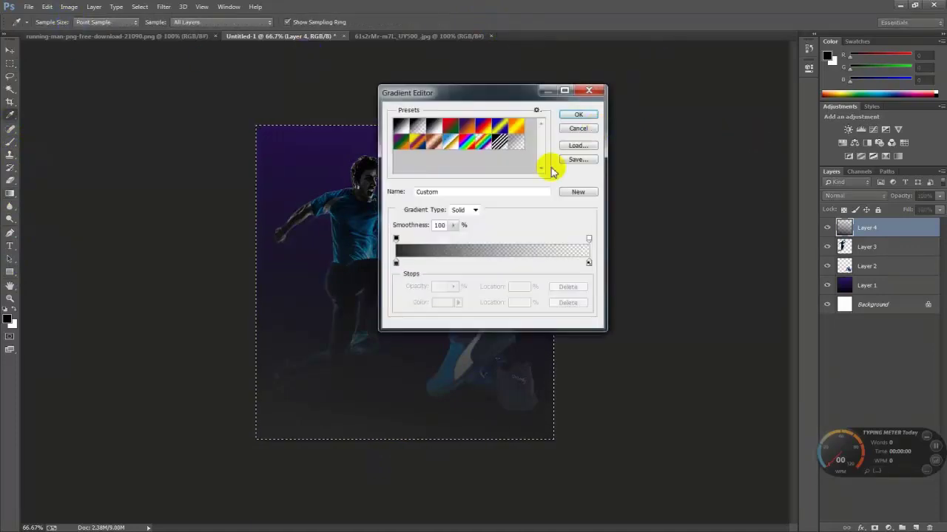
pyautogui.moveTo(396, 265); pyautogui.dragTo(444, 264)
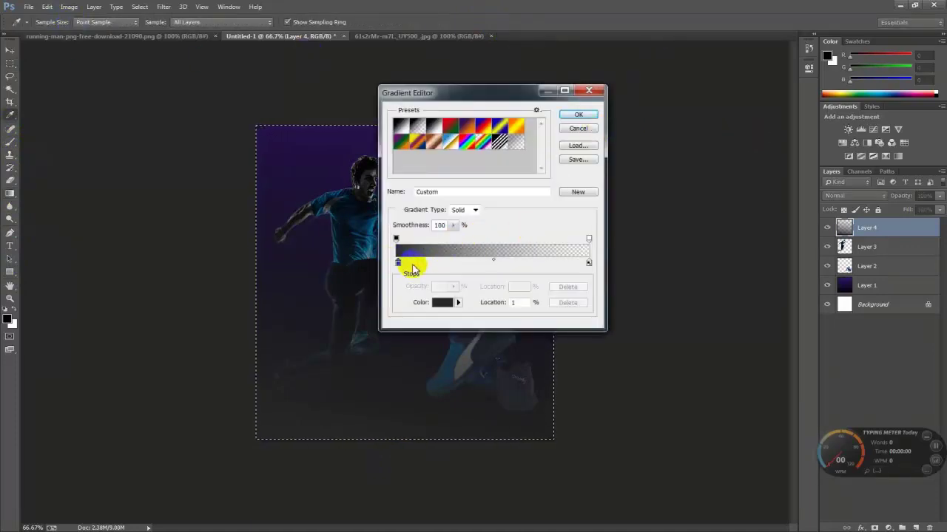
pyautogui.moveTo(396, 238)
pyautogui.mouseDown()
pyautogui.moveTo(464, 247)
pyautogui.moveTo(481, 264)
pyautogui.moveTo(271, 227)
pyautogui.mouseUp()
# - Make the gradient solid black at the left fading to transparent, removing the extra opacity stop
pyautogui.doubleClick(444, 264)
pyautogui.click(607, 106)
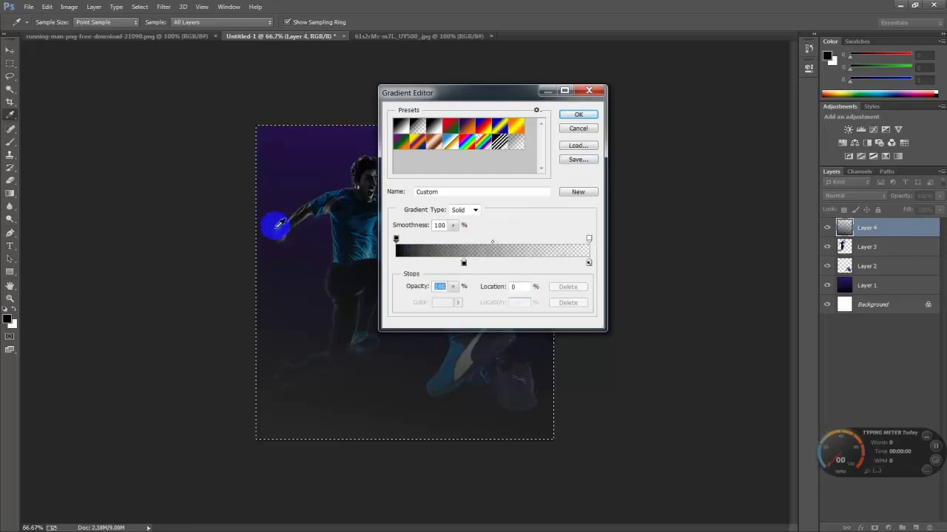
pyautogui.moveTo(462, 263); pyautogui.dragTo(439, 263)
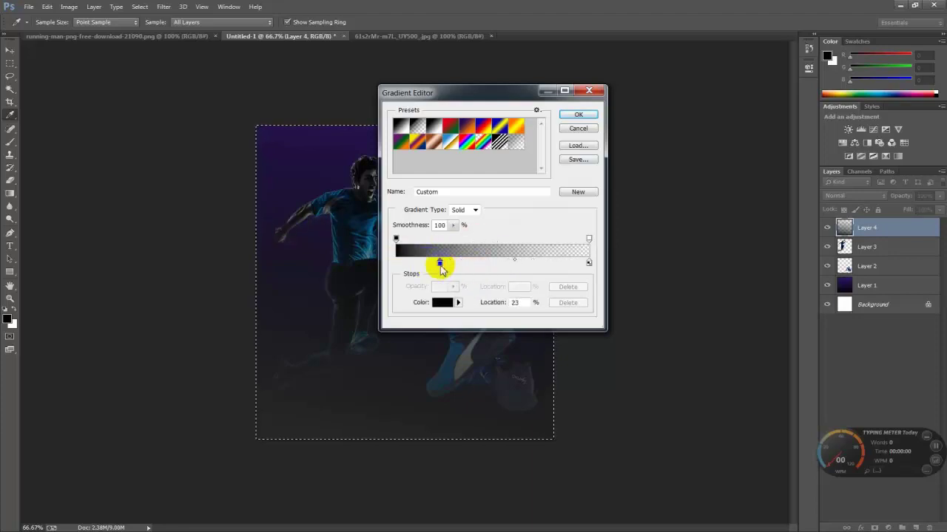
pyautogui.moveTo(397, 238)
pyautogui.mouseDown()
pyautogui.moveTo(465, 238)
pyautogui.moveTo(405, 263)
pyautogui.mouseUp()
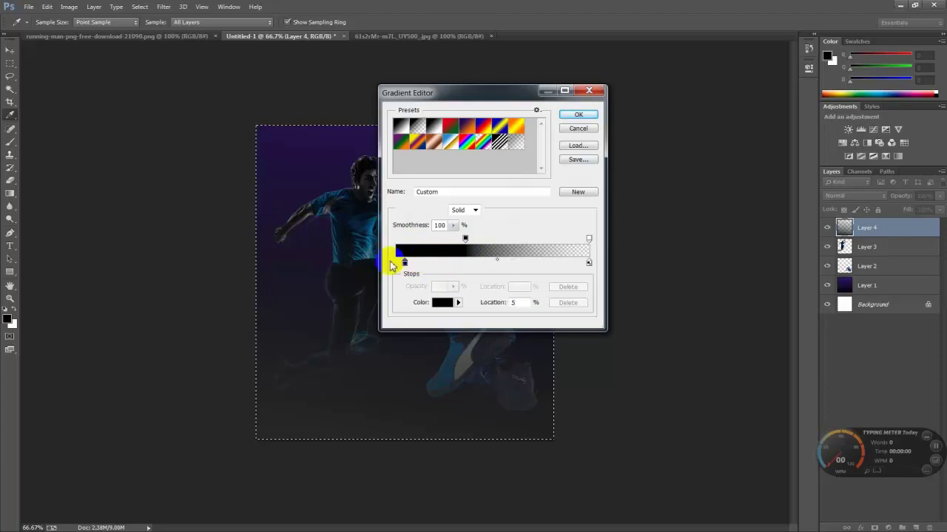
pyautogui.moveTo(444, 238); pyautogui.dragTo(396, 238)
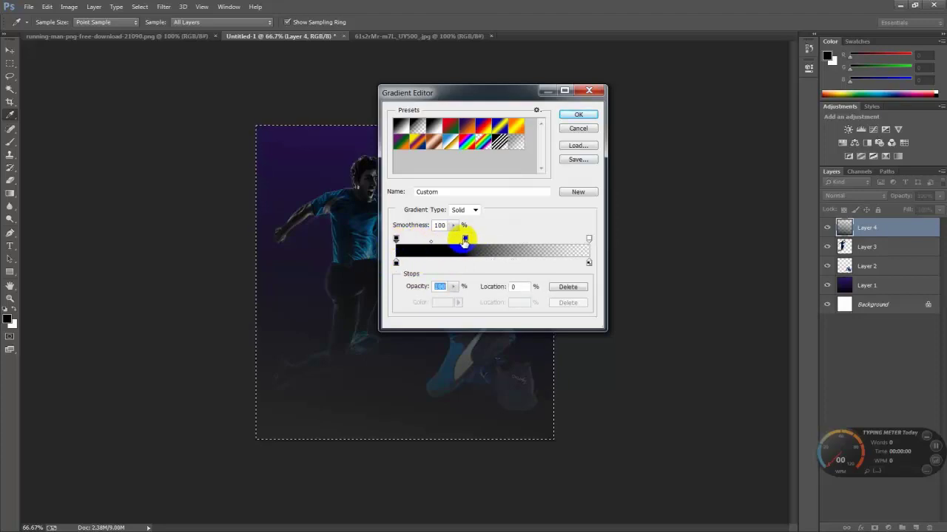
pyautogui.moveTo(467, 243)
pyautogui.mouseDown()
pyautogui.moveTo(400, 263)
pyautogui.moveTo(459, 263)
pyautogui.mouseUp()
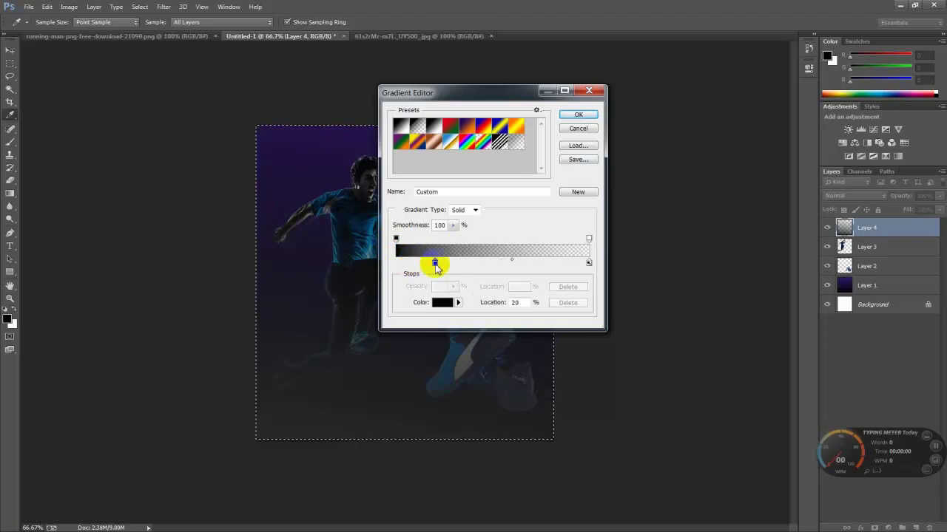
pyautogui.click(583, 115)
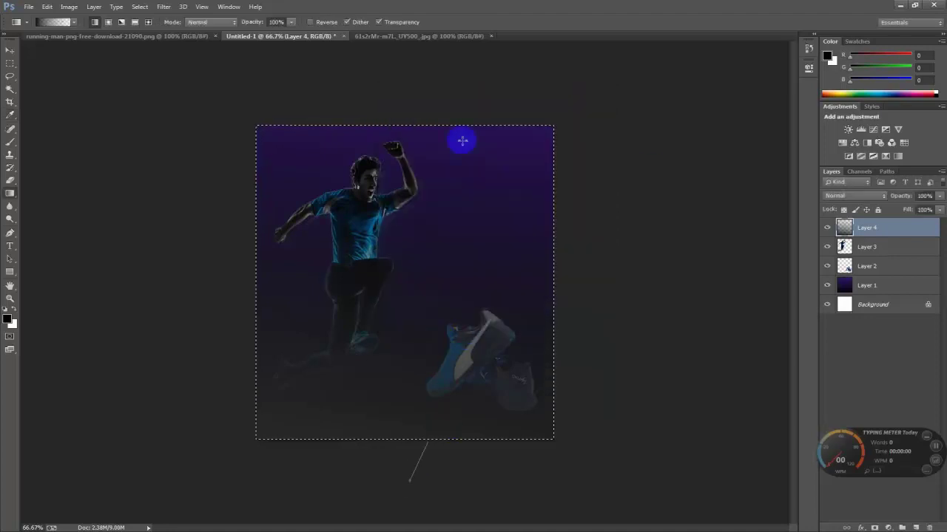
# - Draw the black fade upward on Layer 4, lower it to 9% opacity, and deselect
pyautogui.moveTo(408, 479); pyautogui.dragTo(502, 115)
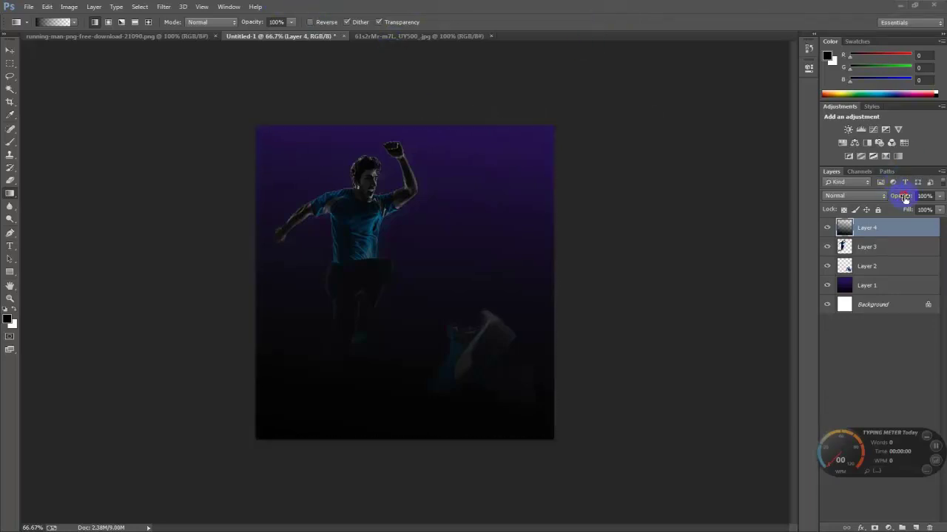
pyautogui.click(592, 220)
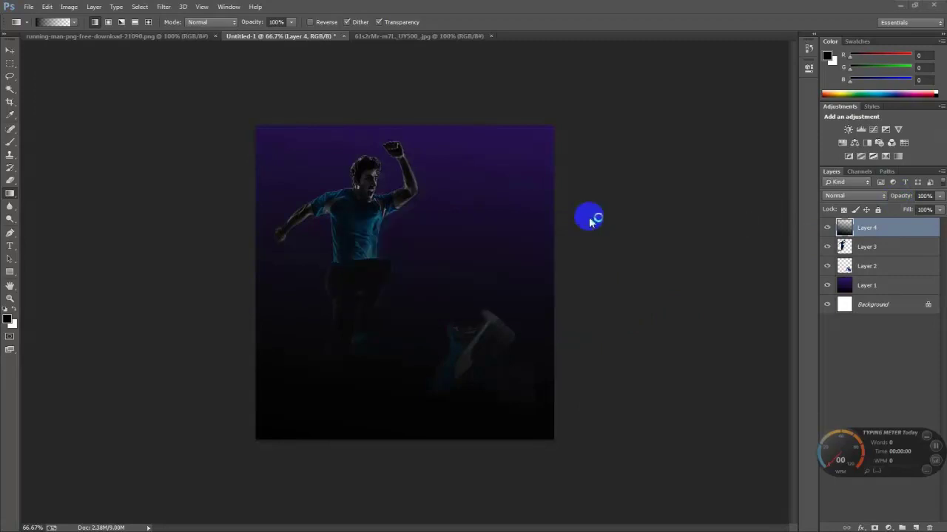
pyautogui.click(925, 196)
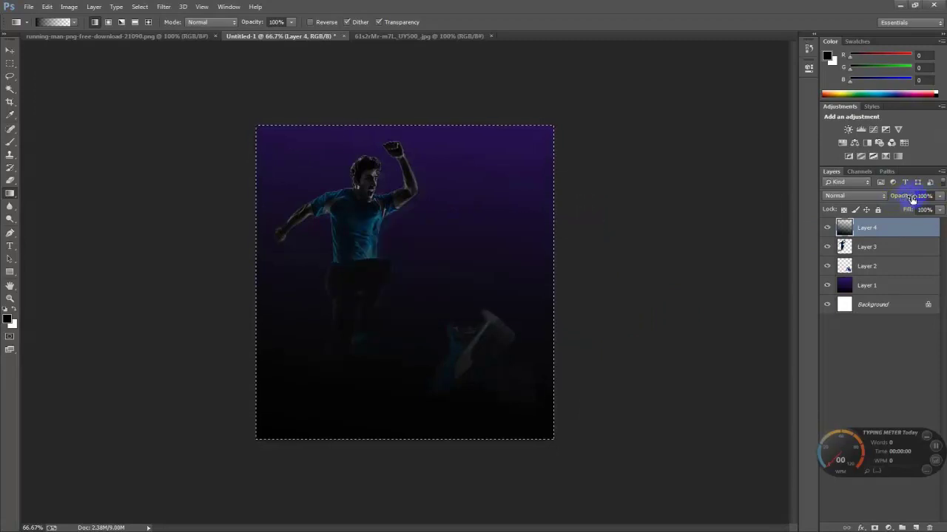
pyautogui.moveTo(897, 198); pyautogui.dragTo(895, 199)
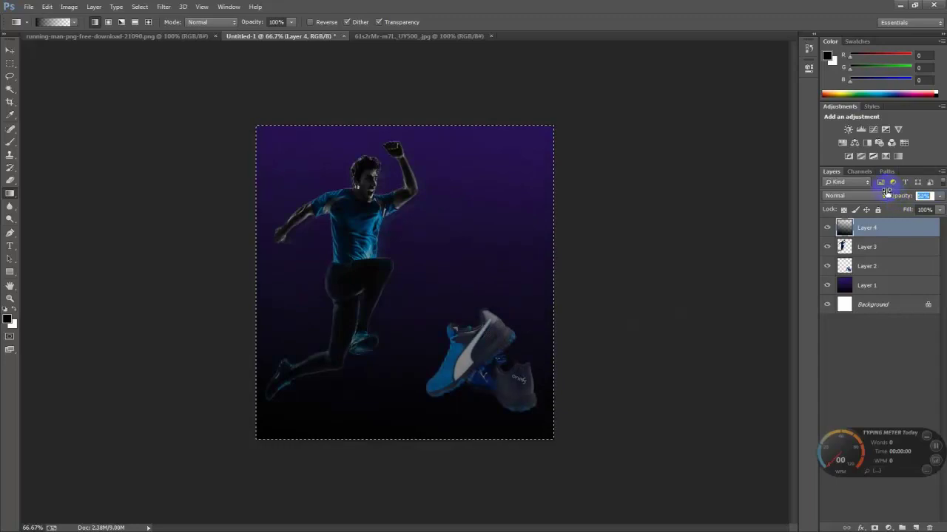
pyautogui.moveTo(886, 193); pyautogui.dragTo(866, 198)
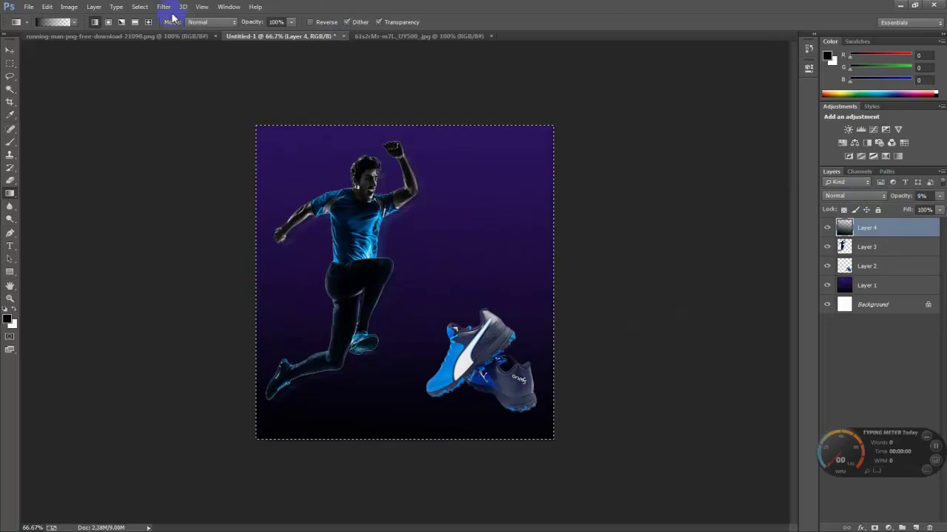
pyautogui.click(140, 6)
pyautogui.click(146, 32)
pyautogui.click(14, 51)
# - Scale the Layer 2 sneakers to about 73% and place them right of the runner's legs
pyautogui.click(863, 270)
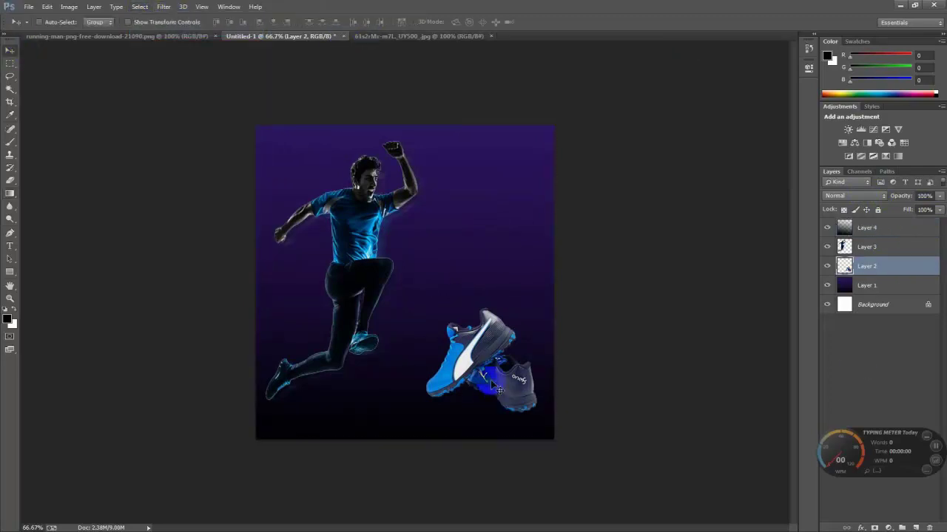
pyautogui.moveTo(494, 397)
pyautogui.mouseDown()
pyautogui.moveTo(482, 346)
pyautogui.moveTo(497, 379)
pyautogui.mouseUp()
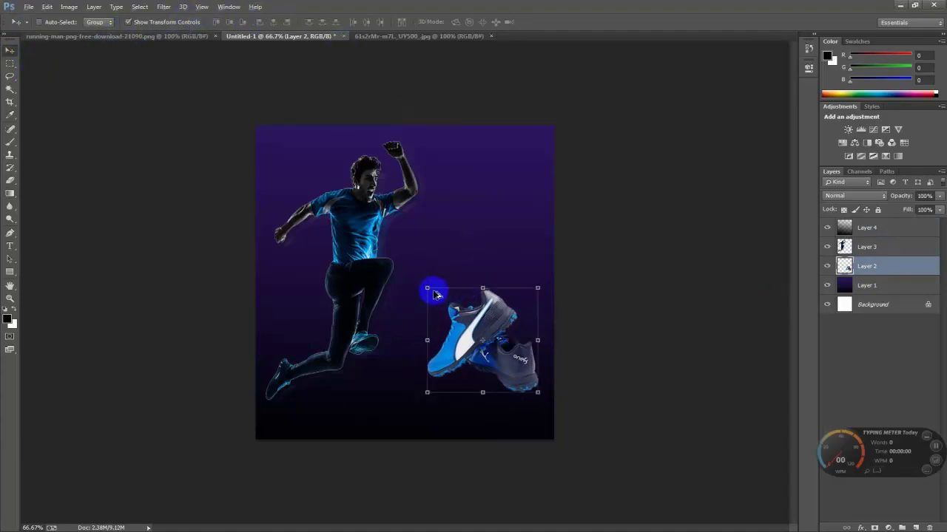
pyautogui.moveTo(427, 287)
pyautogui.mouseDown()
pyautogui.moveTo(447, 306)
pyautogui.moveTo(440, 299)
pyautogui.mouseUp()
pyautogui.moveTo(503, 325)
pyautogui.mouseDown()
pyautogui.moveTo(488, 367)
pyautogui.moveTo(509, 365)
pyautogui.moveTo(488, 352)
pyautogui.moveTo(497, 346)
pyautogui.mouseUp()
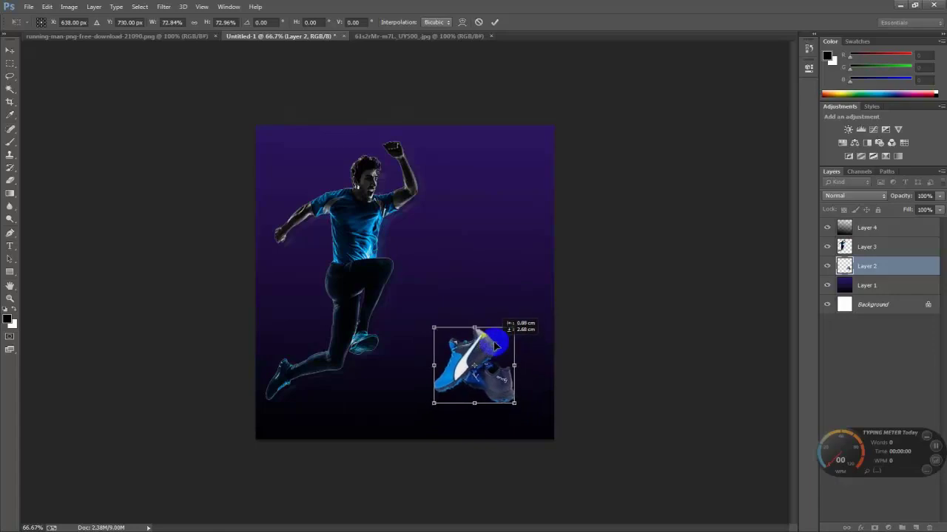
pyautogui.click(495, 22)
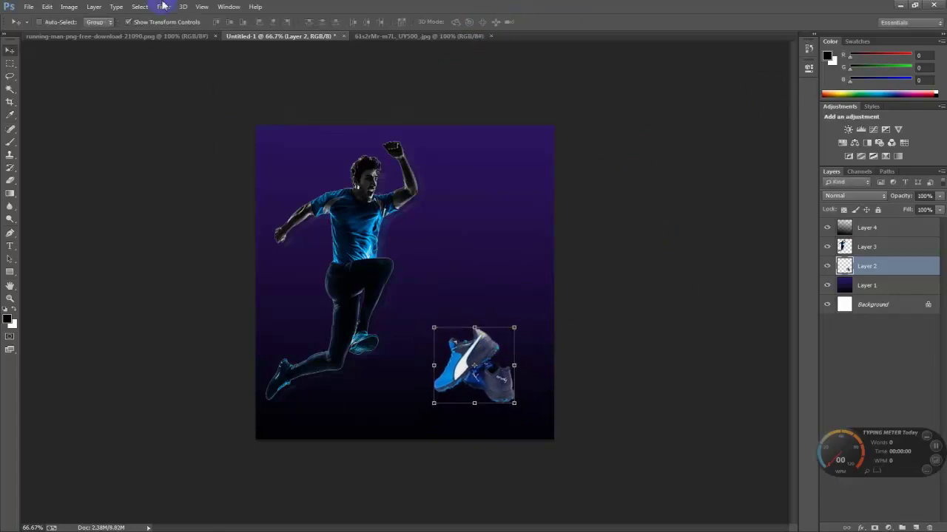
pyautogui.click(155, 23)
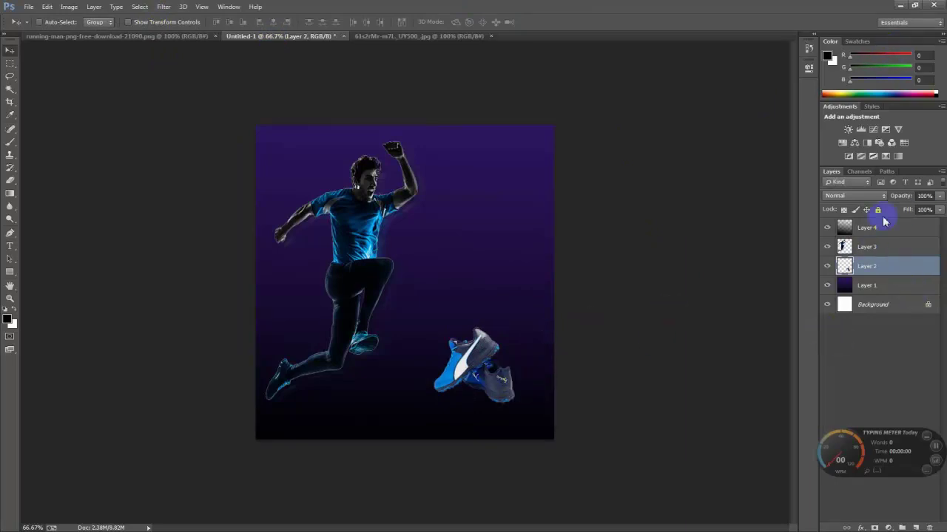
# - In Layer 2's Blending Options, disable Bevel and Emboss and add a 20 px, 16° Drop Shadow
pyautogui.rightClick(867, 267)
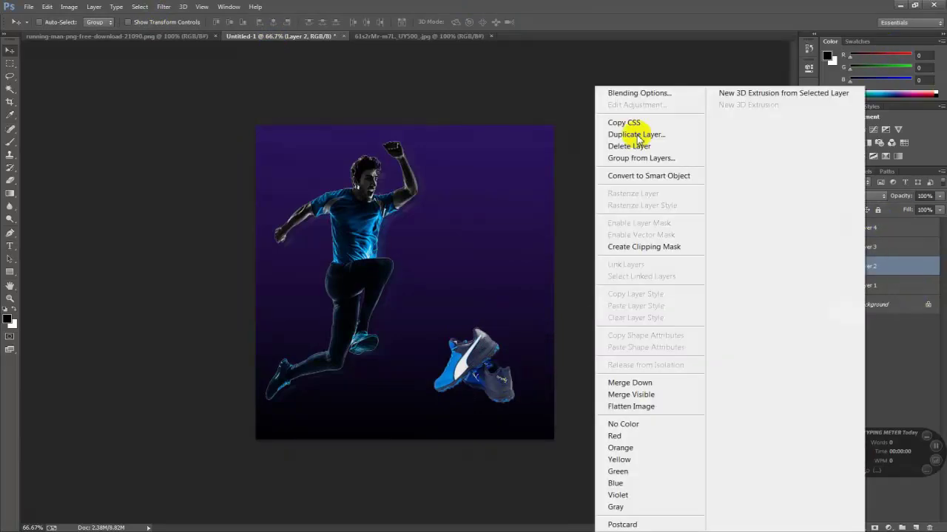
pyautogui.click(648, 93)
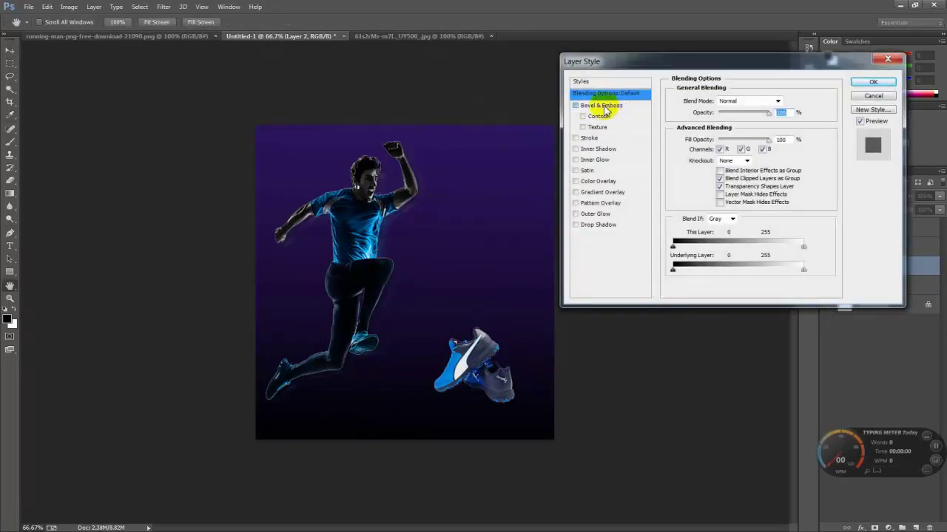
pyautogui.click(600, 106)
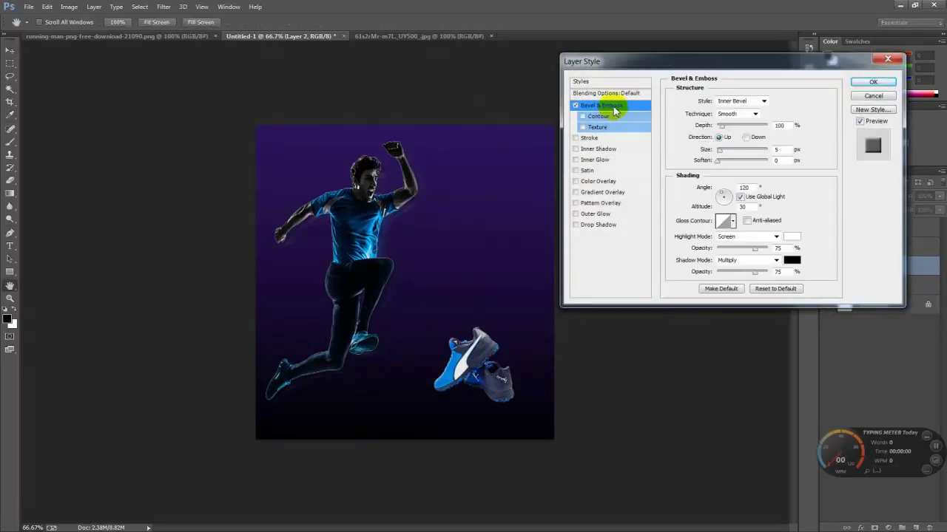
pyautogui.click(575, 106)
pyautogui.click(599, 224)
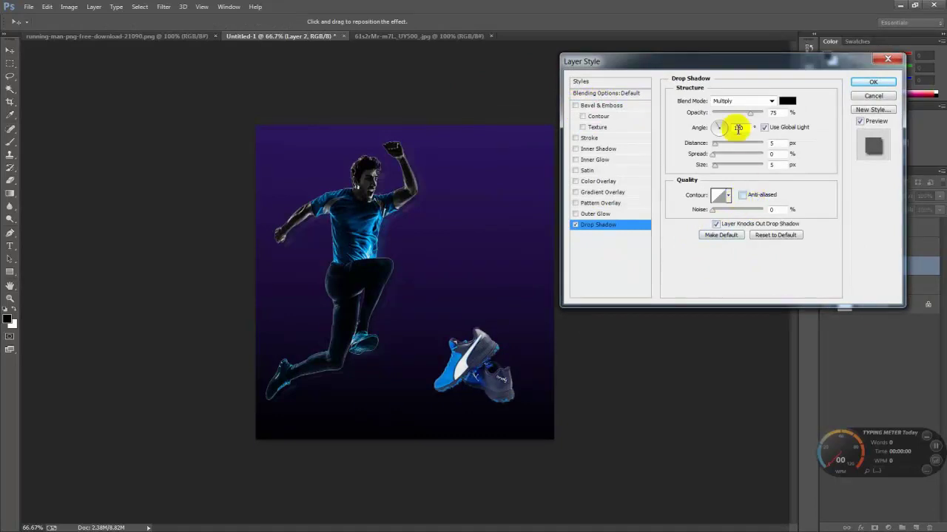
pyautogui.moveTo(718, 147); pyautogui.dragTo(728, 147)
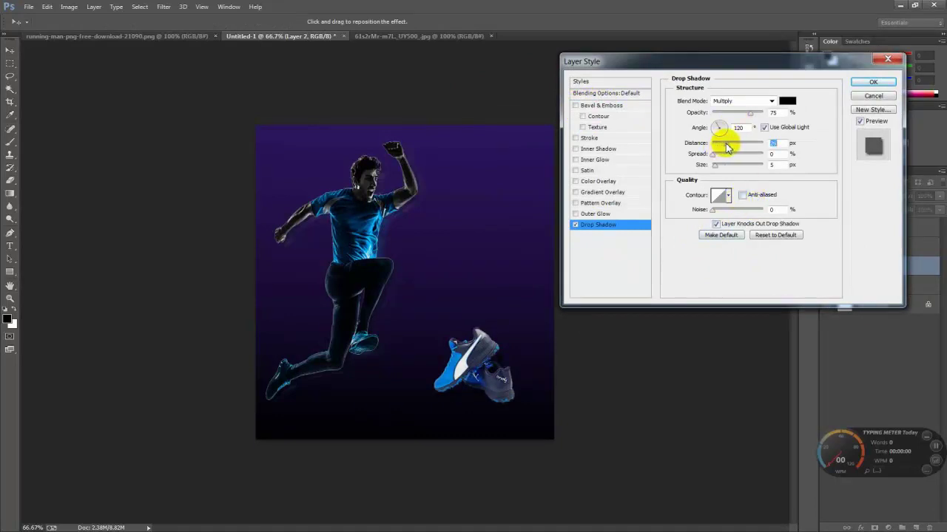
pyautogui.moveTo(534, 355)
pyautogui.mouseDown()
pyautogui.moveTo(475, 371)
pyautogui.moveTo(482, 365)
pyautogui.mouseUp()
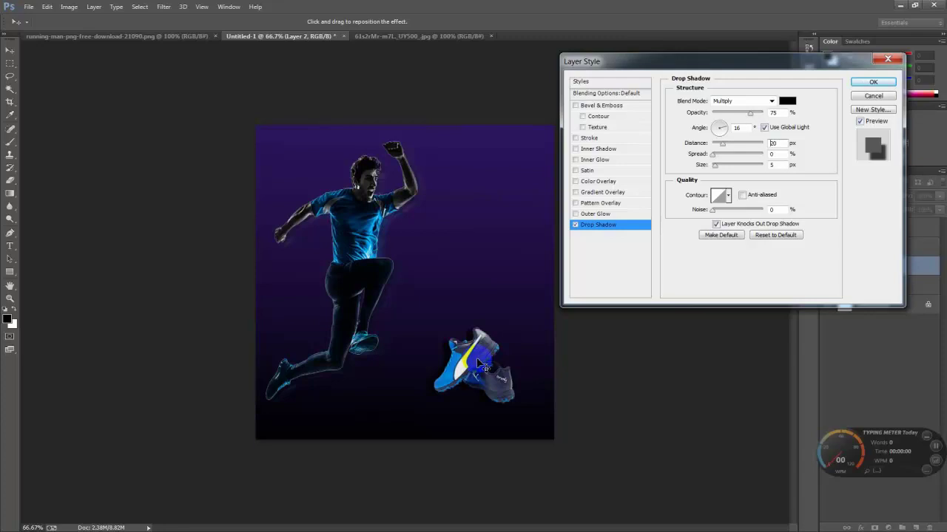
pyautogui.click(873, 82)
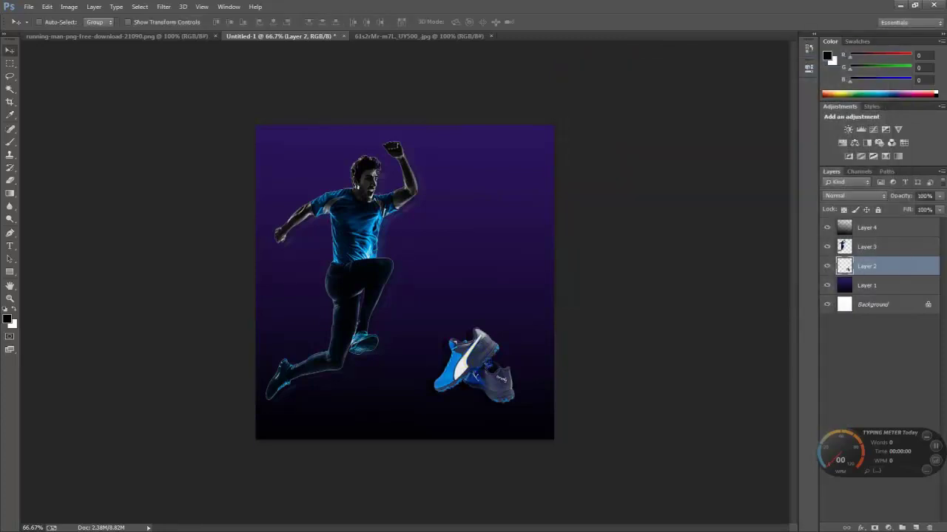
# - Zoom to 300% and draw a flat elliptical selection under the front sneaker's toe
pyautogui.hotkey('ctrl', '+')
pyautogui.hotkey('ctrl', '+')
pyautogui.hotkey('ctrl', '+')
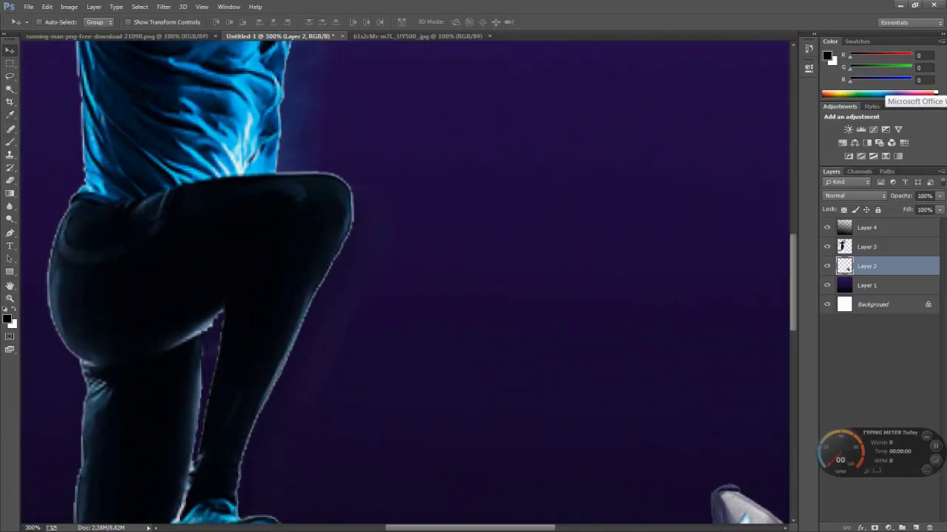
pyautogui.moveTo(625, 351)
pyautogui.mouseDown()
pyautogui.moveTo(402, 207)
pyautogui.moveTo(461, 136)
pyautogui.mouseUp()
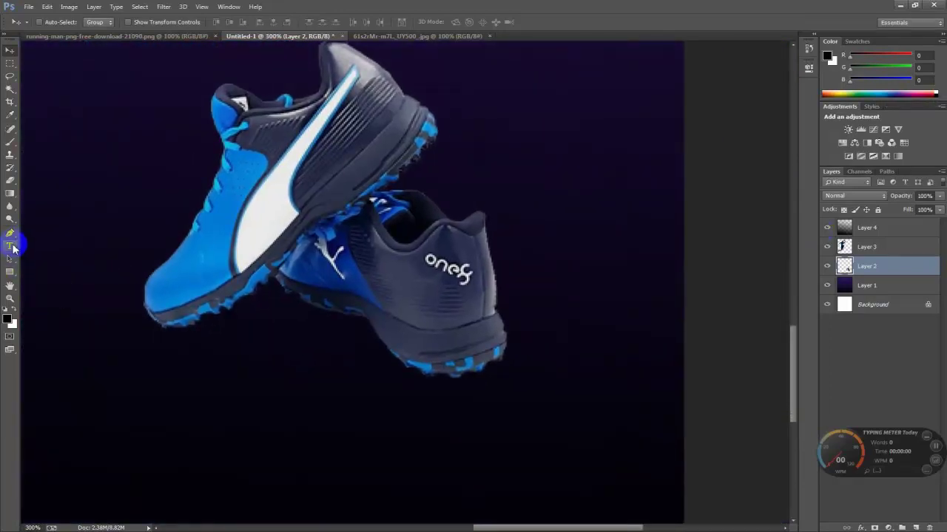
pyautogui.click(11, 64)
pyautogui.rightClick(18, 66)
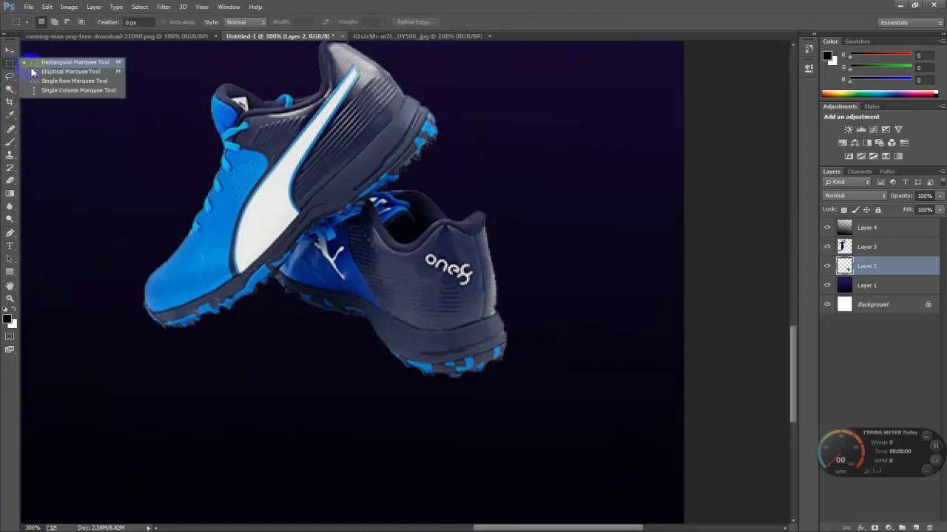
pyautogui.click(52, 74)
pyautogui.moveTo(157, 347); pyautogui.dragTo(233, 324)
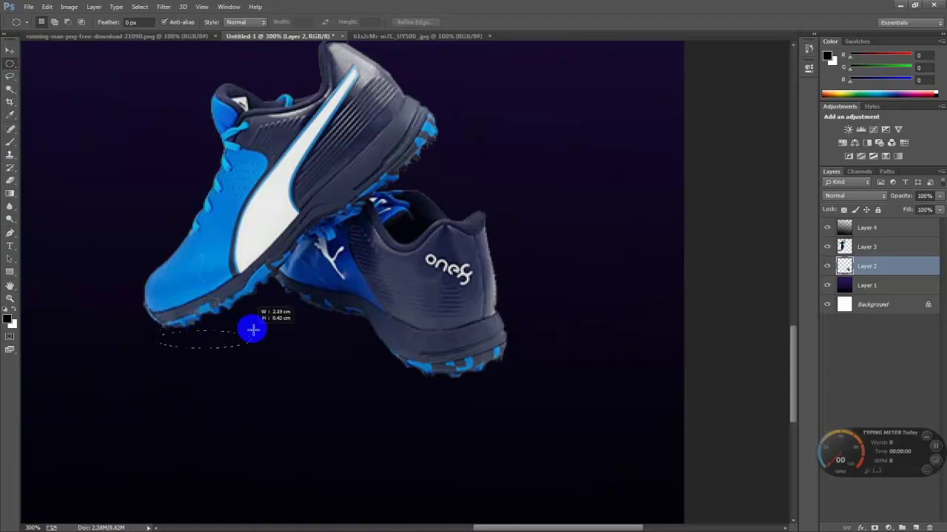
pyautogui.moveTo(233, 324); pyautogui.dragTo(256, 331)
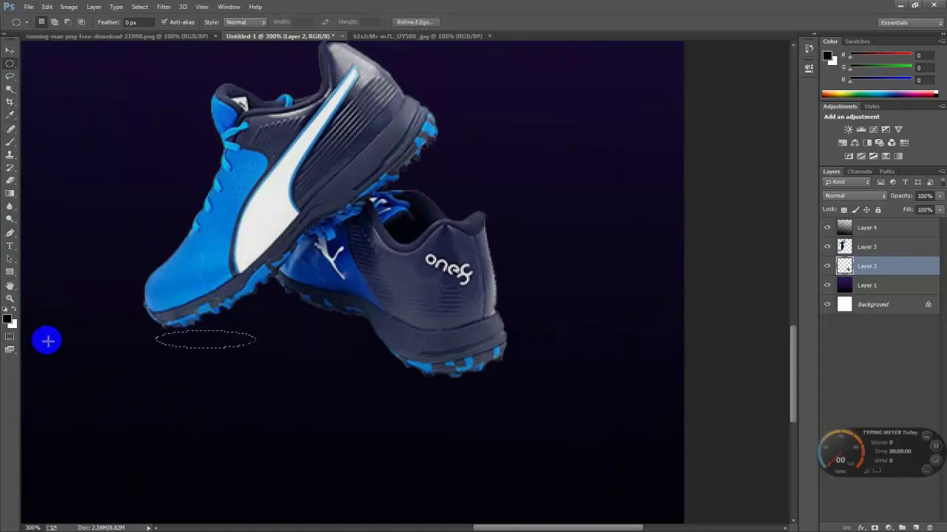
# - Fill the oval with dark grey #302e2e on new Layer 5, then deselect
pyautogui.click(8, 319)
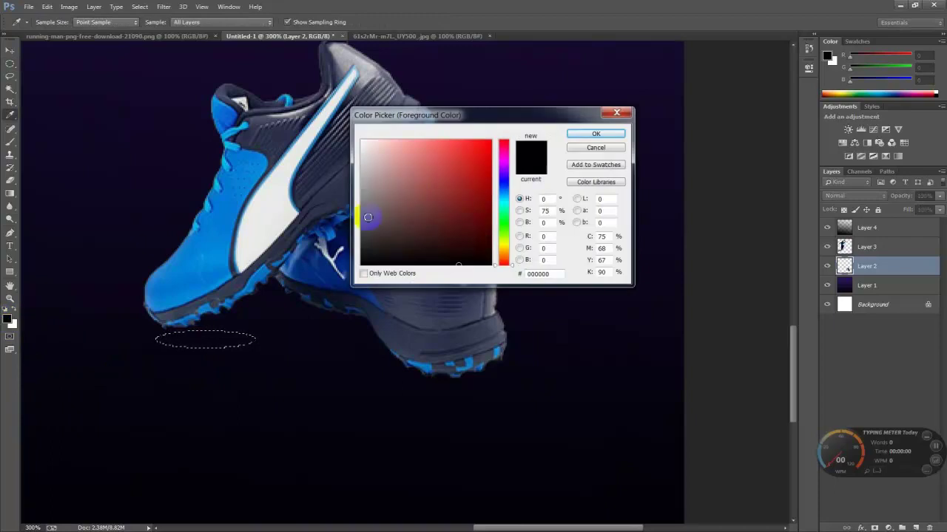
pyautogui.moveTo(370, 213); pyautogui.dragTo(368, 242)
pyautogui.click(595, 134)
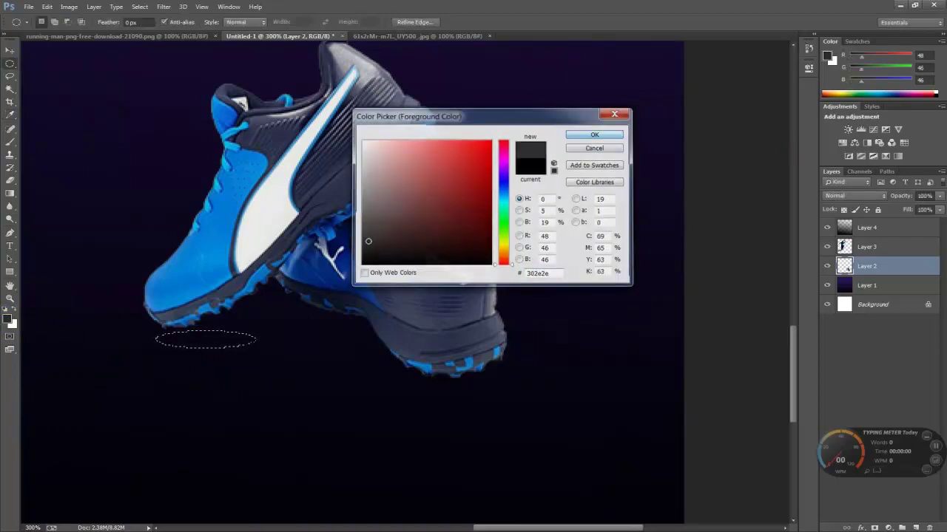
pyautogui.click(877, 227)
pyautogui.click(916, 528)
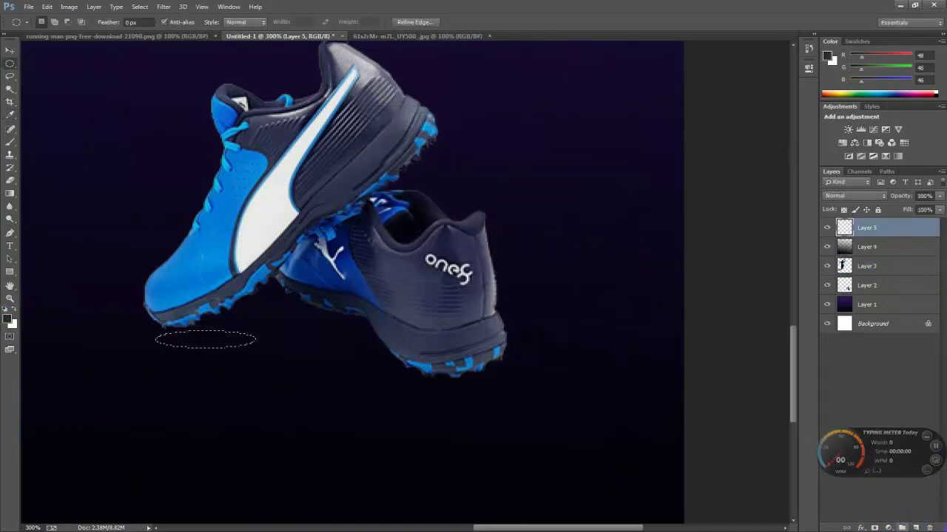
pyautogui.click(945, 530)
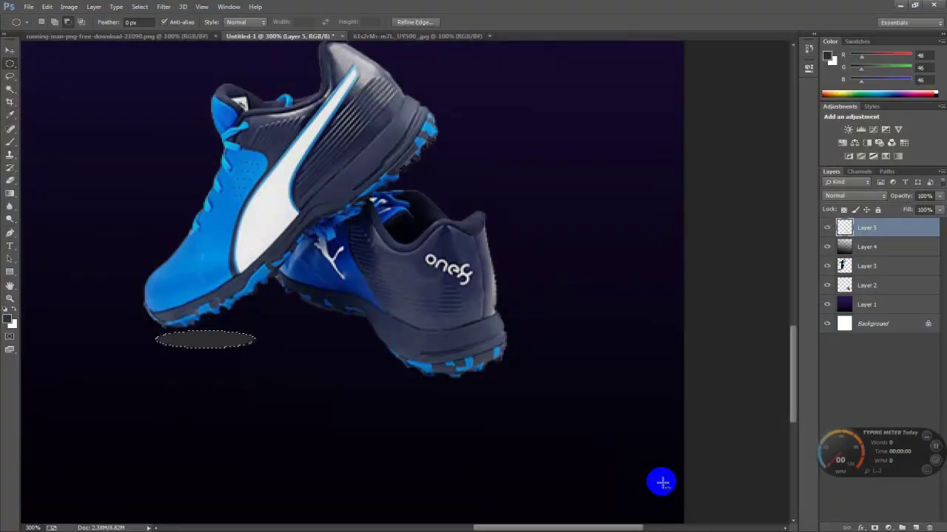
pyautogui.click(140, 7)
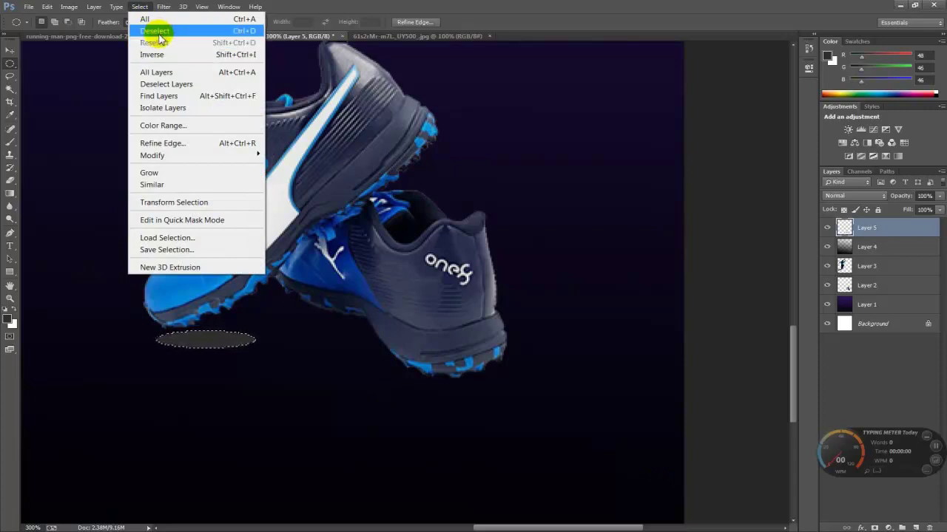
pyautogui.click(156, 31)
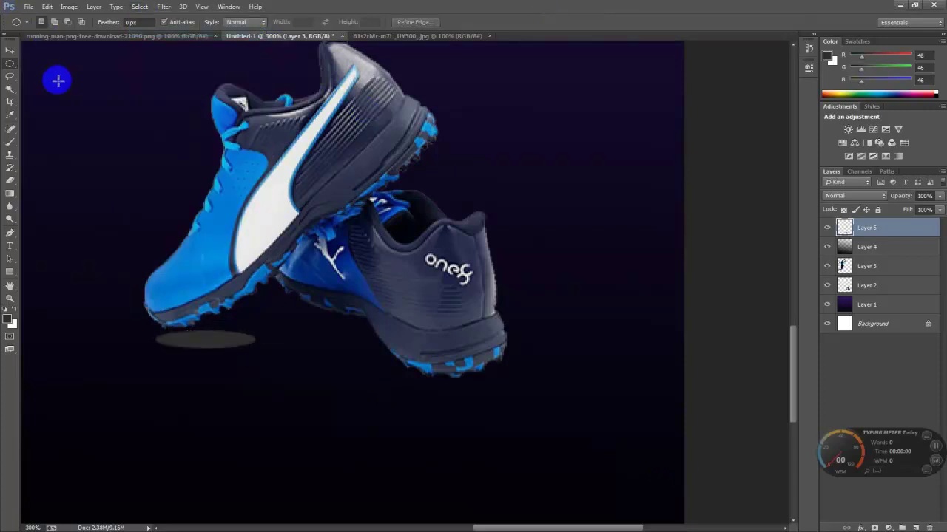
# - Squash the grey shadow oval, tilt it about 20° under the front sole, and move Layer 5 below Layer 2
pyautogui.click(11, 49)
pyautogui.click(162, 23)
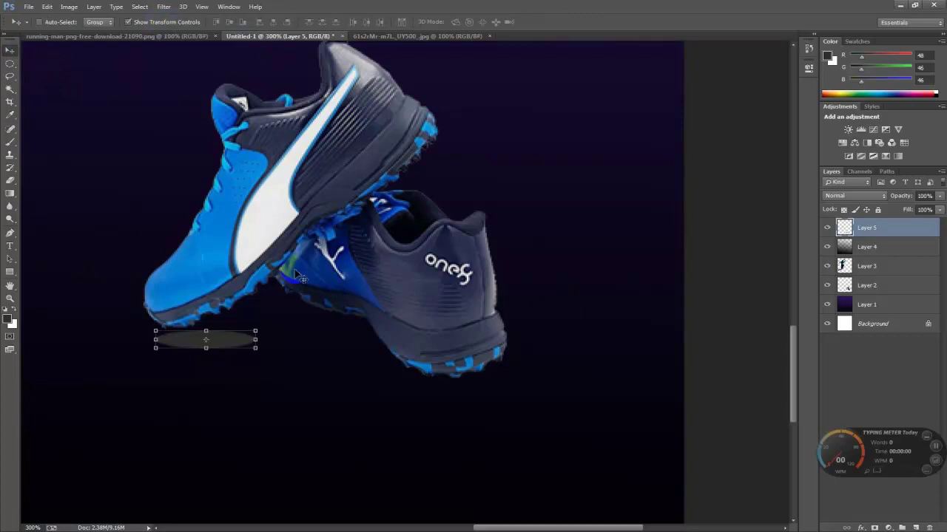
pyautogui.click(254, 301)
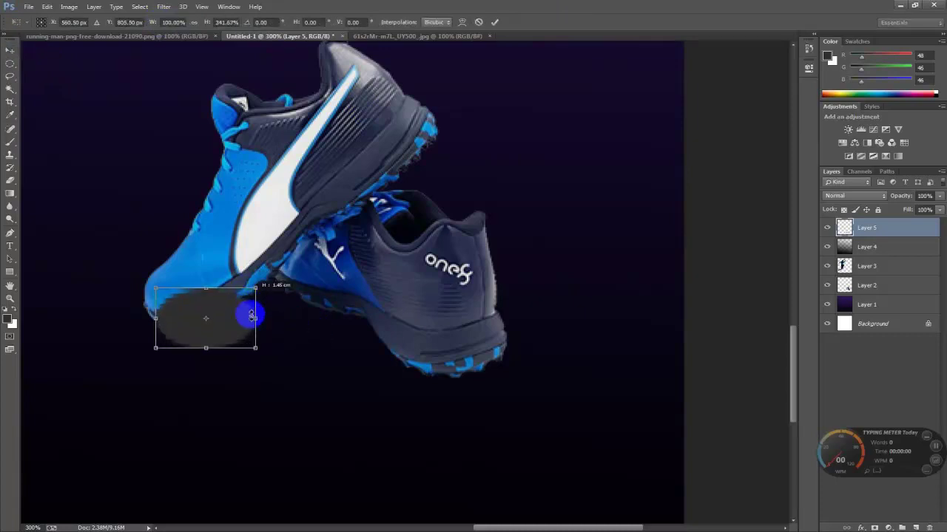
pyautogui.moveTo(254, 302)
pyautogui.mouseDown()
pyautogui.moveTo(262, 334)
pyautogui.moveTo(255, 306)
pyautogui.moveTo(258, 321)
pyautogui.moveTo(233, 318)
pyautogui.moveTo(259, 294)
pyautogui.moveTo(243, 318)
pyautogui.moveTo(233, 313)
pyautogui.mouseUp()
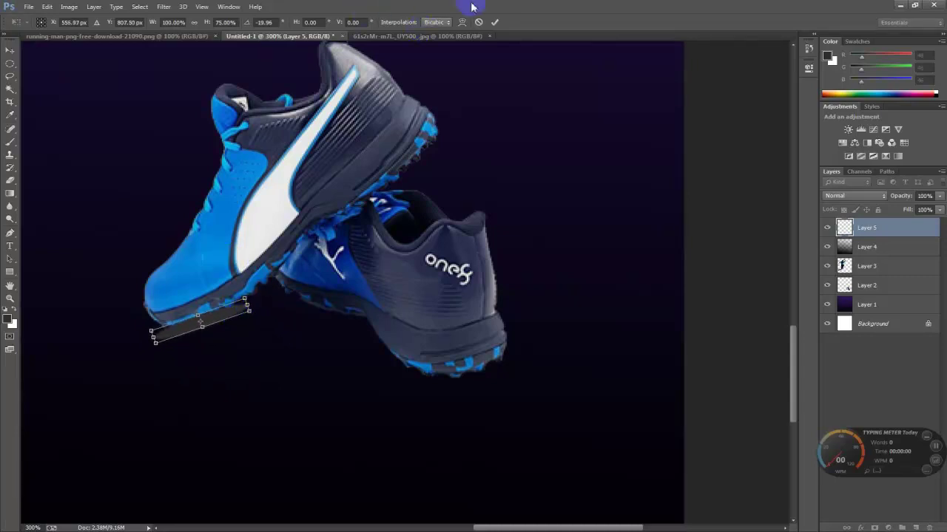
pyautogui.click(495, 21)
pyautogui.moveTo(865, 228); pyautogui.dragTo(866, 295)
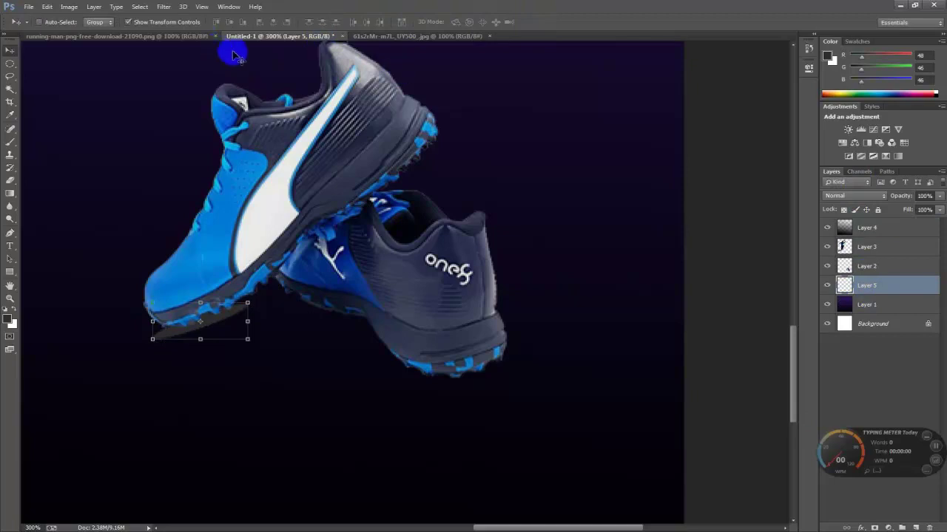
# - Set Layer 5's shadow to 49% opacity and shift it slightly left under the front sole
pyautogui.click(157, 22)
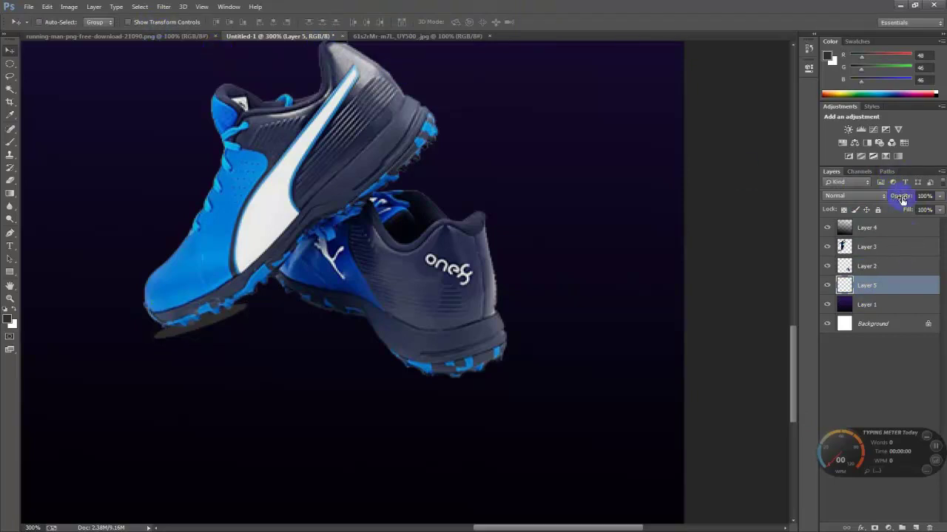
pyautogui.moveTo(901, 199); pyautogui.dragTo(874, 189)
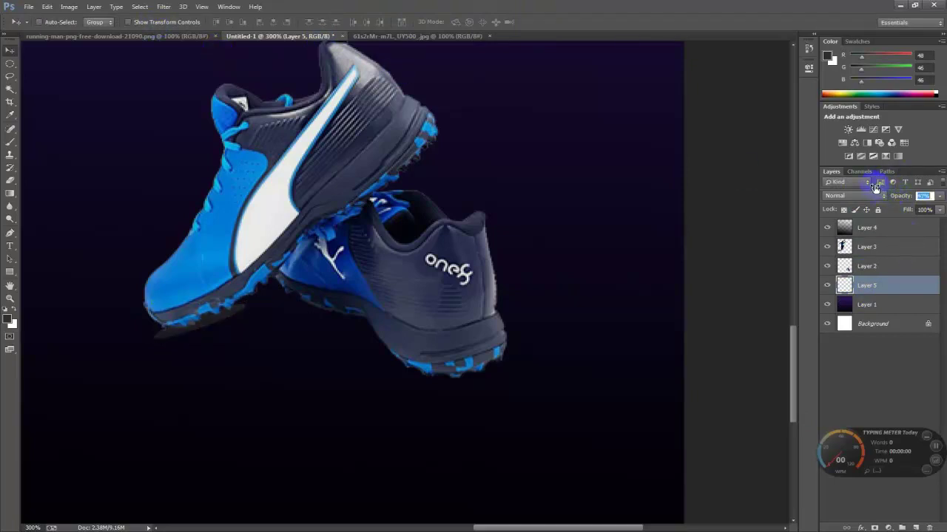
pyautogui.click(10, 180)
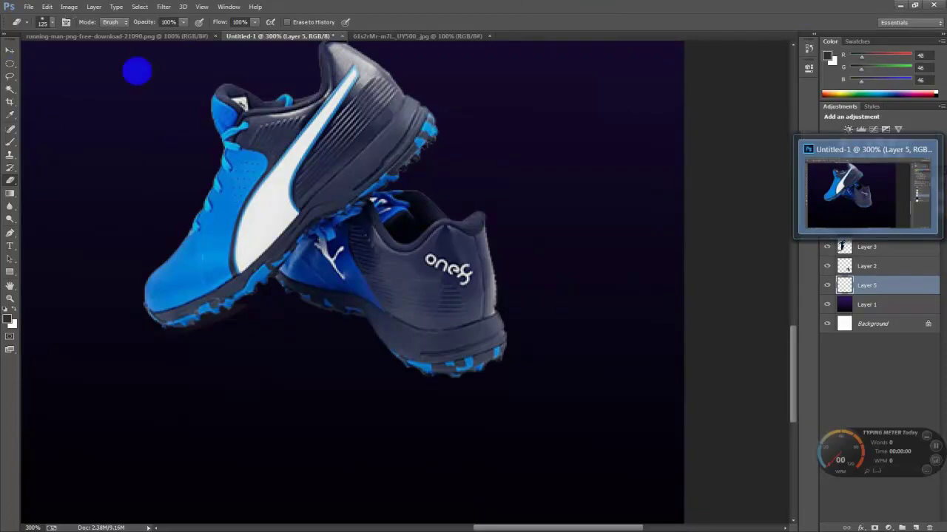
pyautogui.click(10, 50)
pyautogui.moveTo(250, 319)
pyautogui.mouseDown()
pyautogui.moveTo(198, 322)
pyautogui.moveTo(281, 318)
pyautogui.mouseUp()
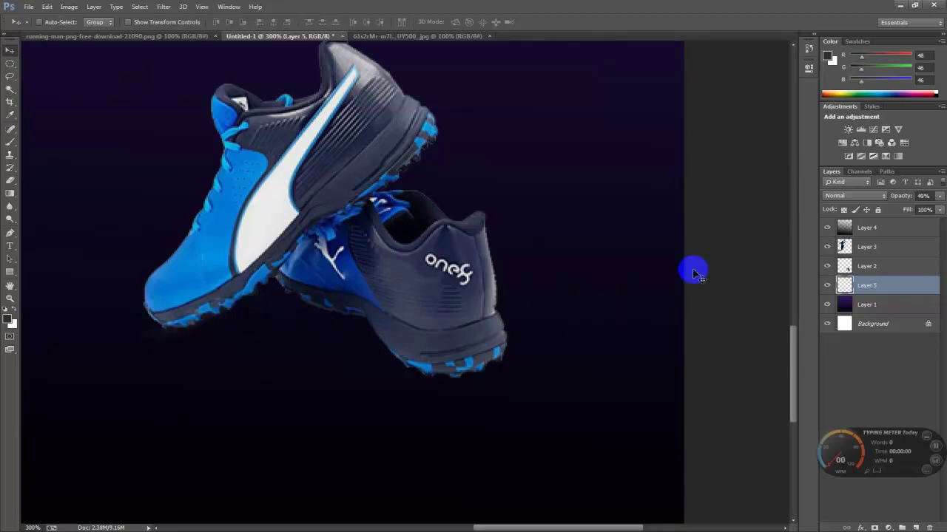
# - Zoom in to 200% and raise Layer 5's shadow opacity to 66%
pyautogui.hotkey('ctrl', '0')
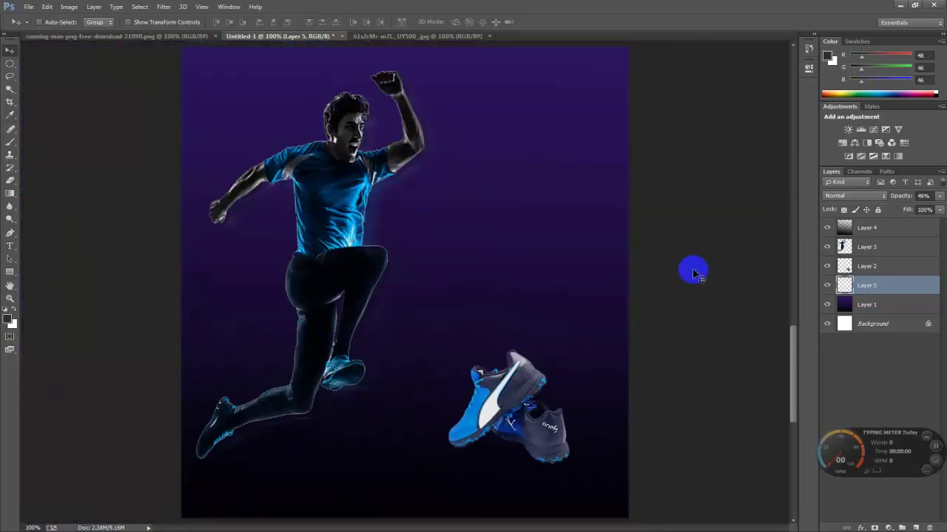
pyautogui.hotkey('ctrl', '1')
pyautogui.hotkey('ctrl', '+')
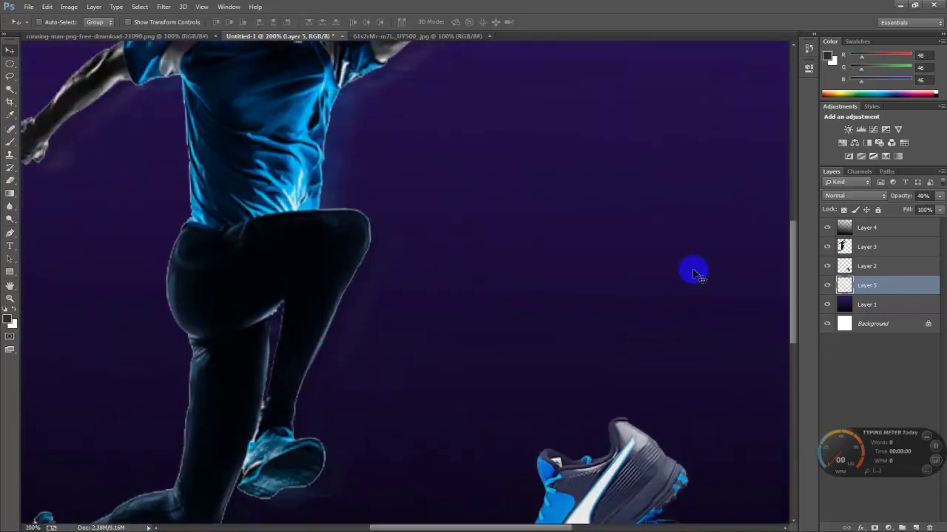
pyautogui.moveTo(574, 222); pyautogui.dragTo(528, 102)
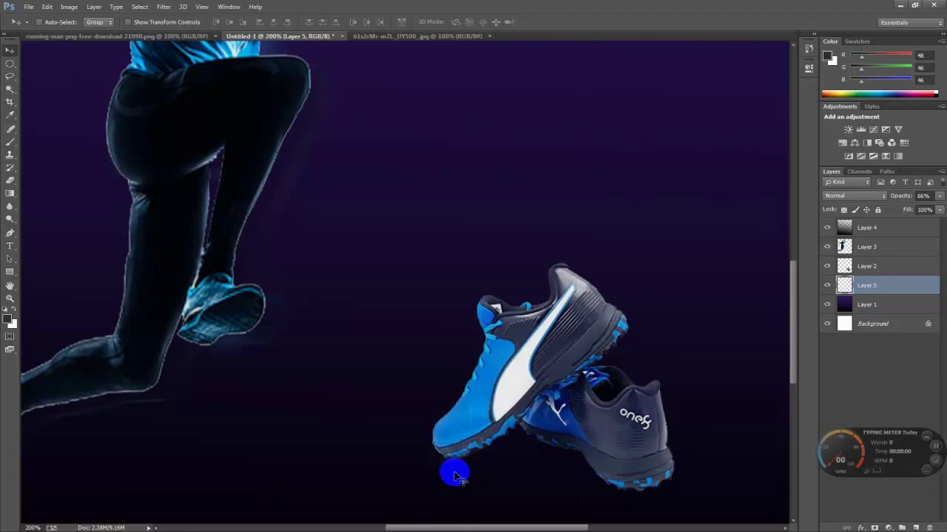
pyautogui.click(11, 128)
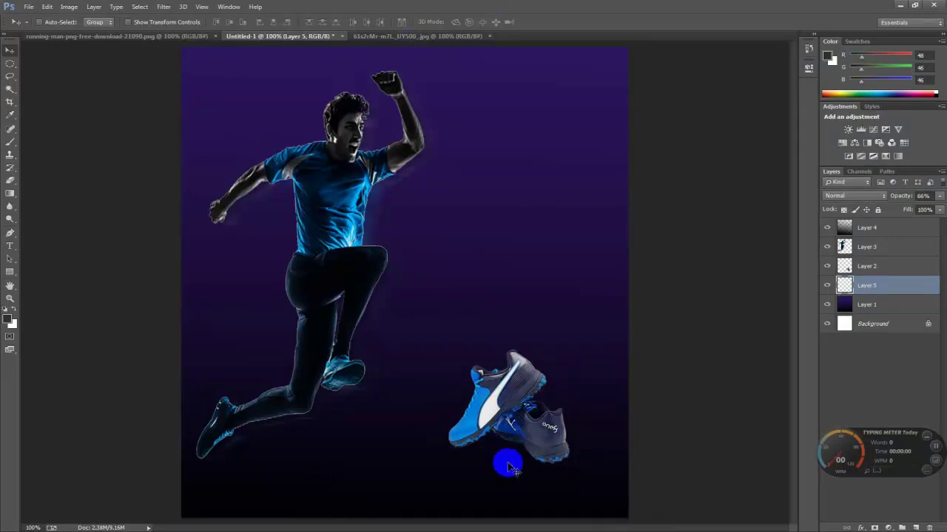
pyautogui.moveTo(519, 367); pyautogui.dragTo(497, 401)
# - Raise Layer 5's shadow opacity to 97% so the front shoe's ground shadow is nearly solid
pyautogui.rightClick(516, 403)
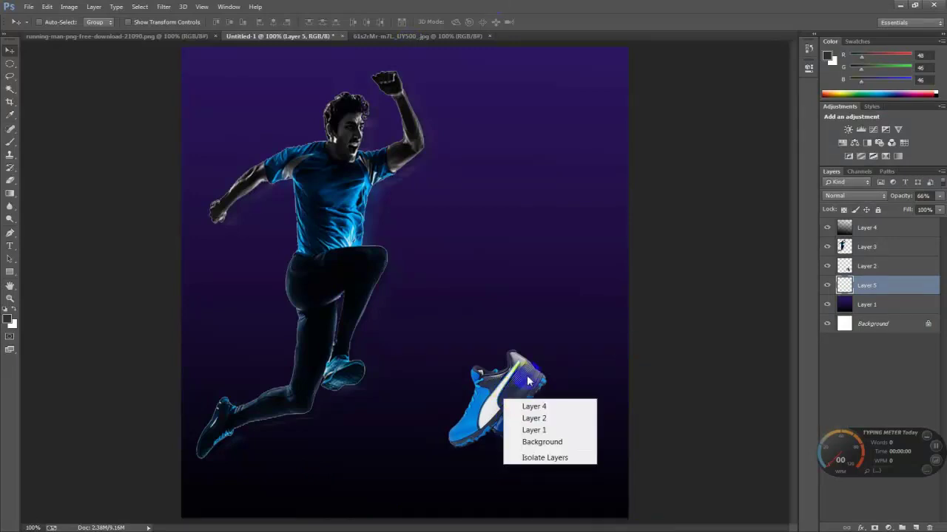
pyautogui.click(529, 381)
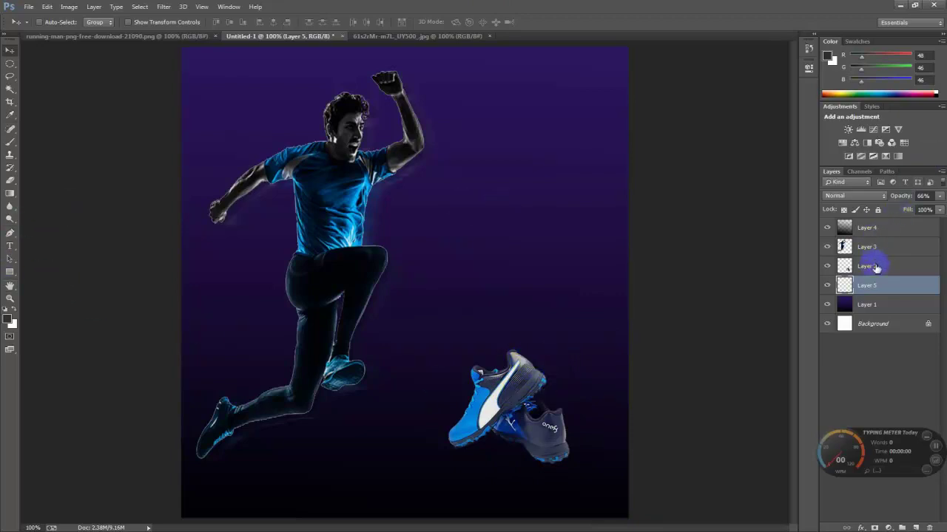
pyautogui.moveTo(899, 199); pyautogui.dragTo(908, 198)
pyautogui.click(9, 64)
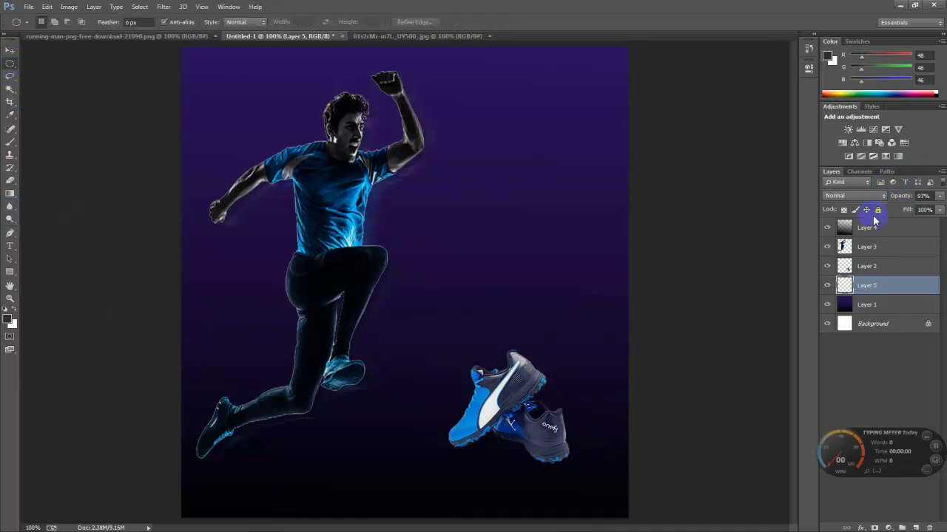
# - On a new layer, draw an oval selection under the shoes and fill it with dark grey
pyautogui.click(917, 527)
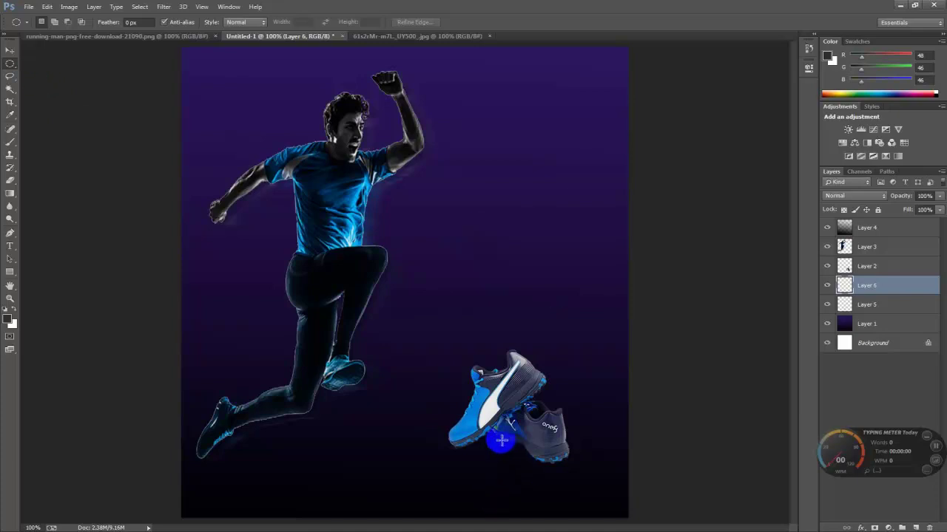
pyautogui.moveTo(497, 437); pyautogui.dragTo(607, 445)
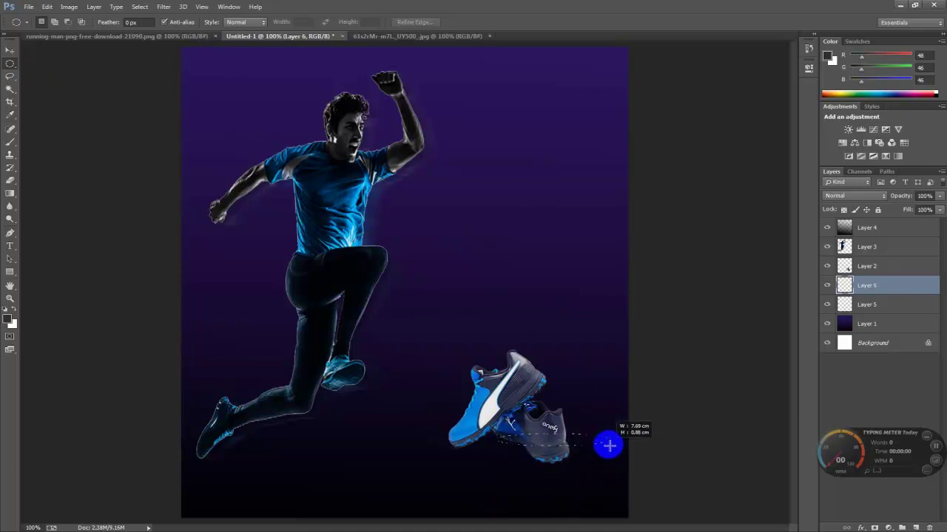
pyautogui.moveTo(608, 445); pyautogui.dragTo(612, 448)
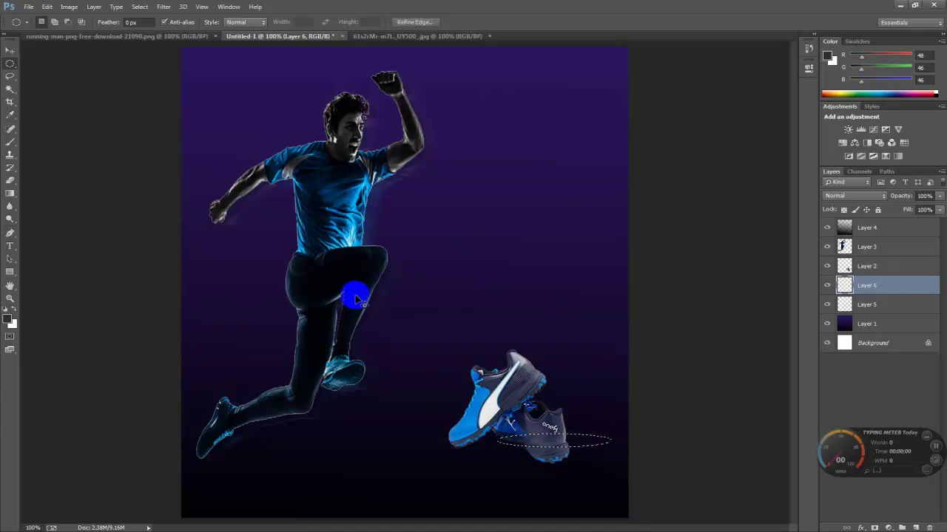
pyautogui.hotkey('ctrl', 'BackSpace')
pyautogui.hotkey('alt', 'BackSpace')
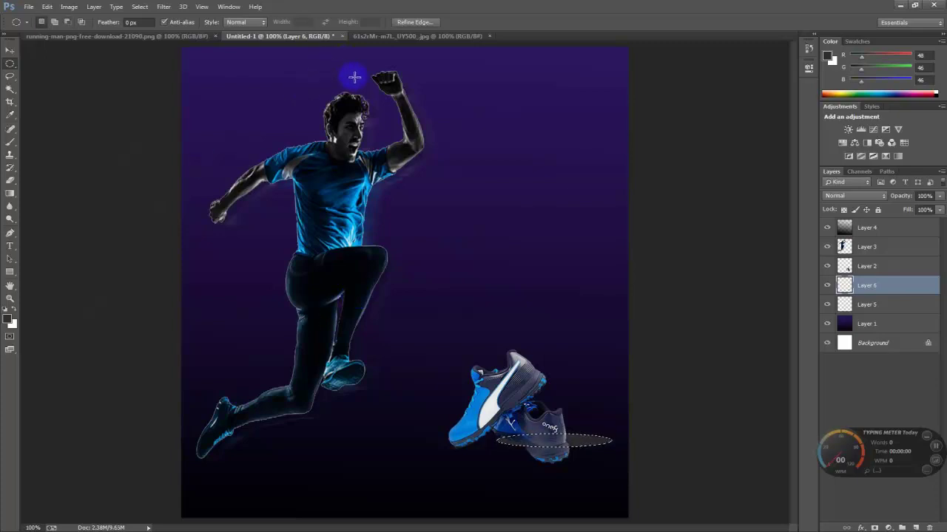
pyautogui.click(148, 23)
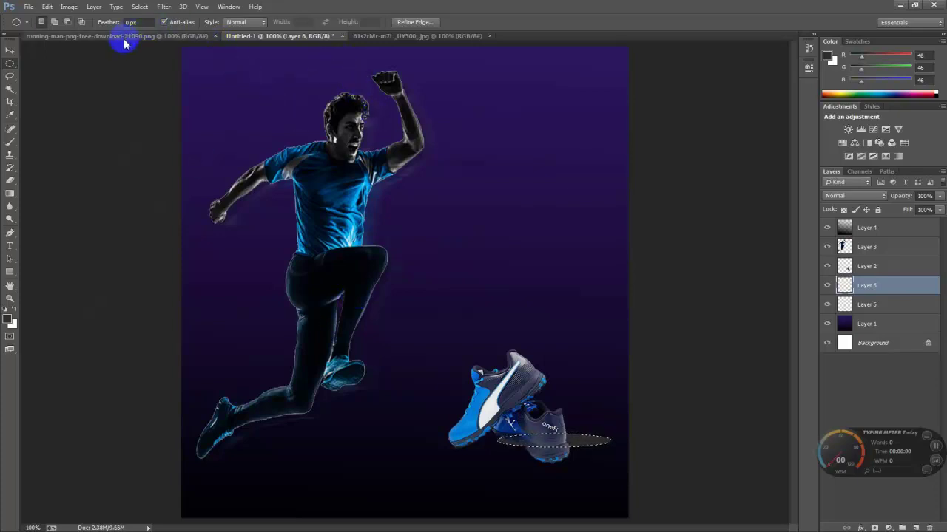
# - Rotate the new oval about 40° along the sole, narrow it slightly, and commit
pyautogui.click(9, 49)
pyautogui.click(159, 23)
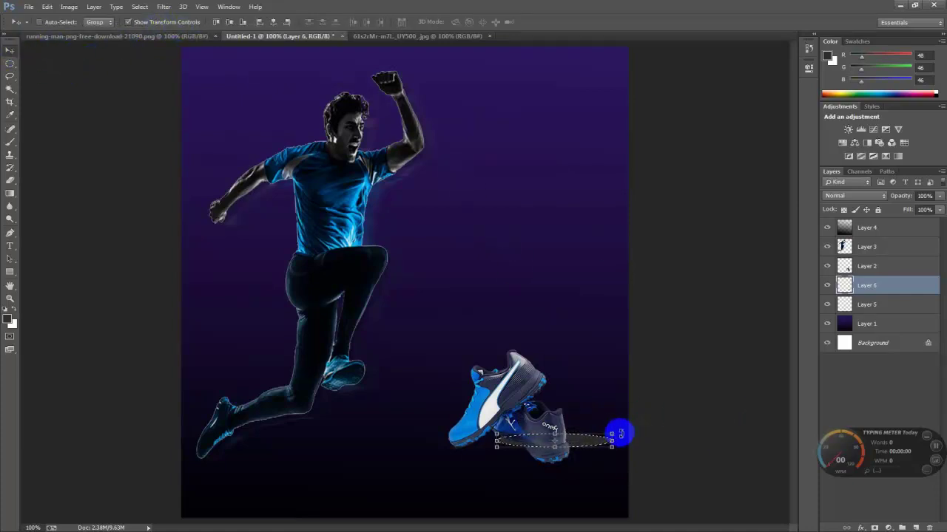
pyautogui.moveTo(623, 432)
pyautogui.mouseDown()
pyautogui.moveTo(585, 470)
pyautogui.moveTo(551, 468)
pyautogui.moveTo(582, 453)
pyautogui.mouseUp()
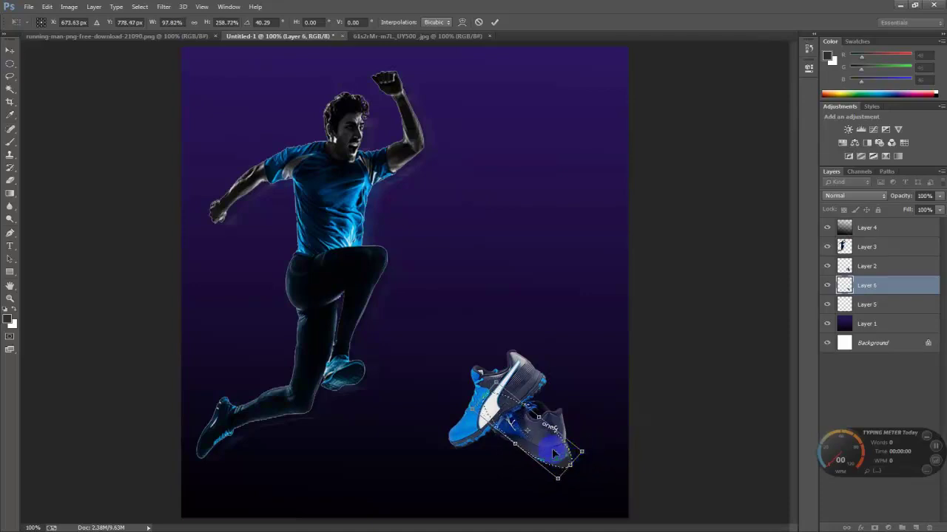
pyautogui.moveTo(570, 466); pyautogui.dragTo(571, 463)
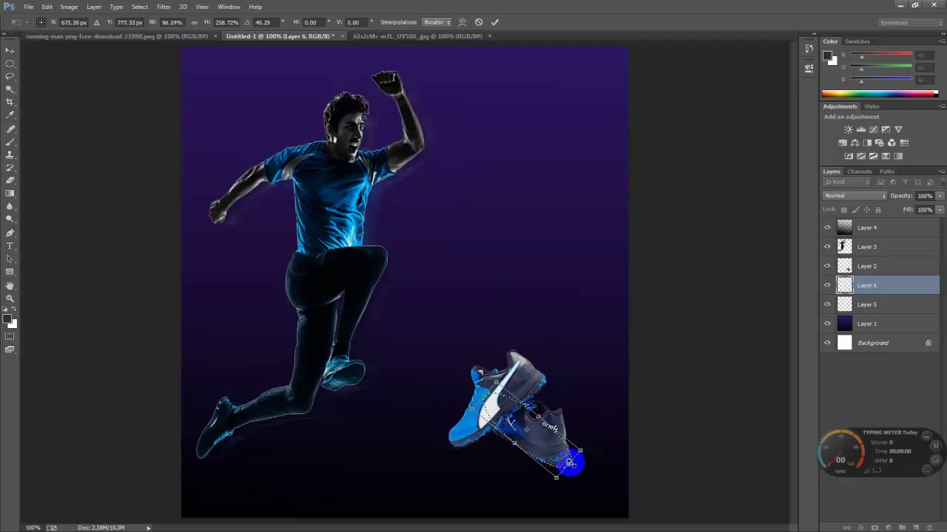
pyautogui.click(494, 23)
pyautogui.click(150, 23)
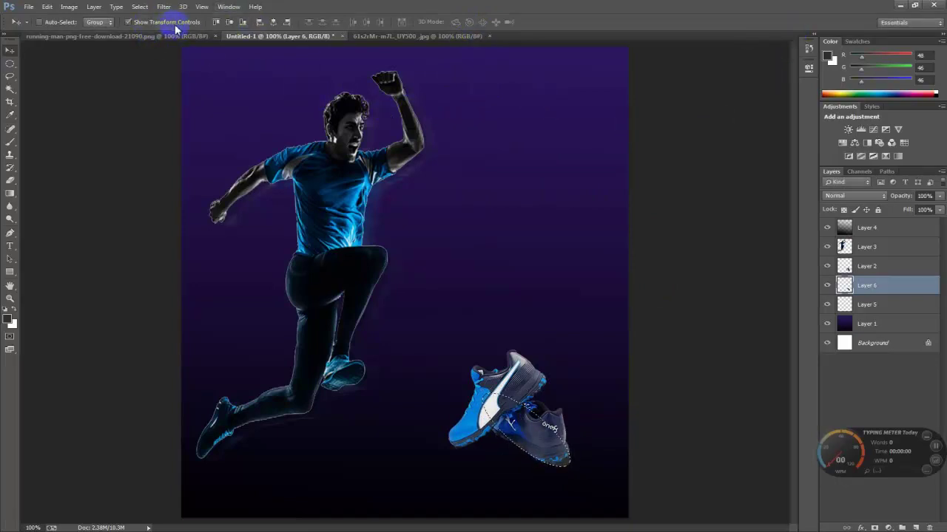
# - Deselect the new oval and lower Layer 6's opacity to 24%
pyautogui.click(153, 23)
pyautogui.click(152, 23)
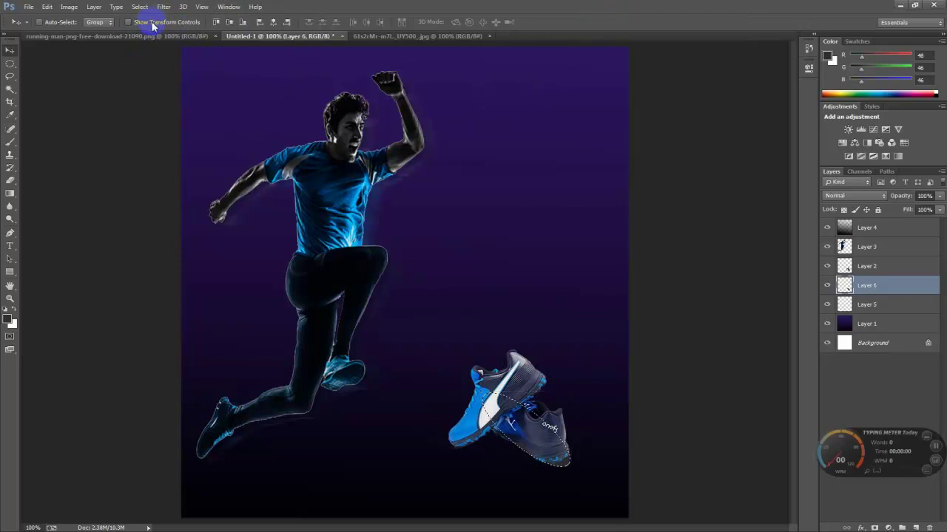
pyautogui.click(139, 6)
pyautogui.click(152, 30)
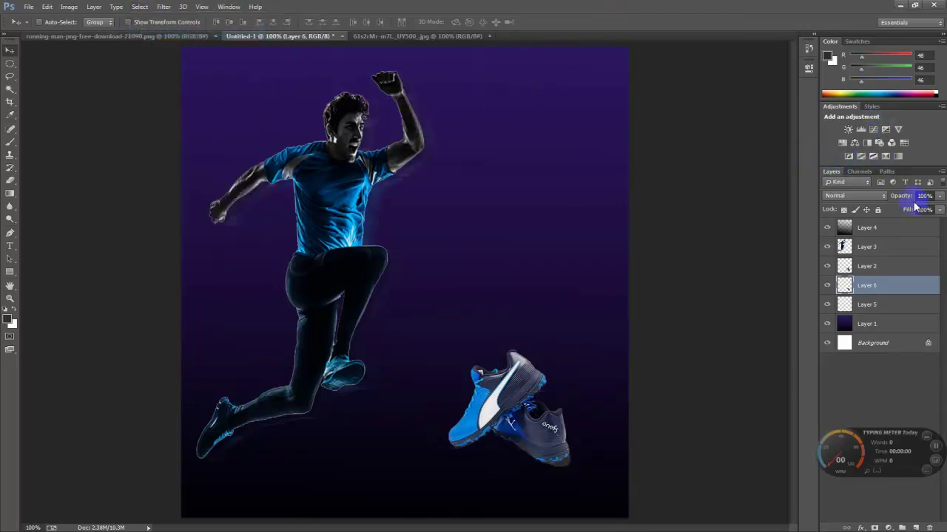
pyautogui.moveTo(909, 198); pyautogui.dragTo(871, 190)
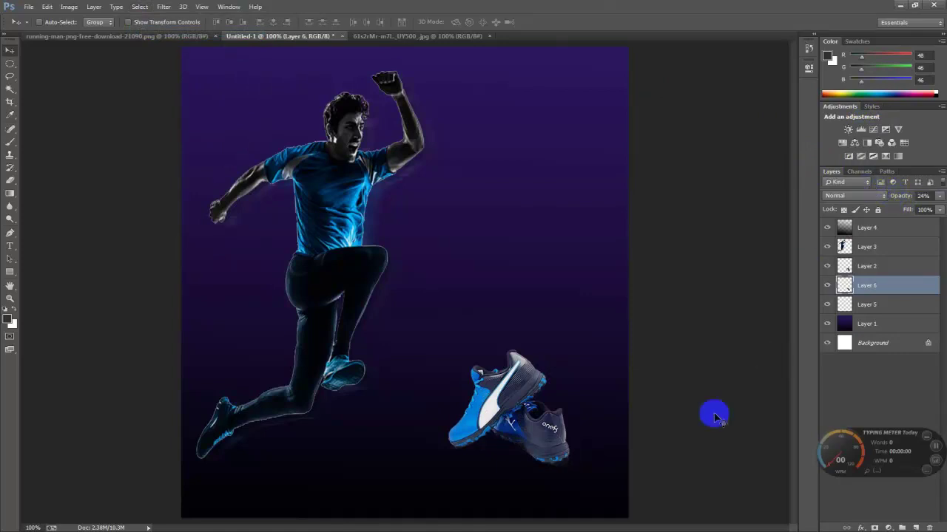
# - Scale the Layer 6 shadow to about 74% and move it down-right under the back sneaker
pyautogui.hotkey('ctrl', 't')
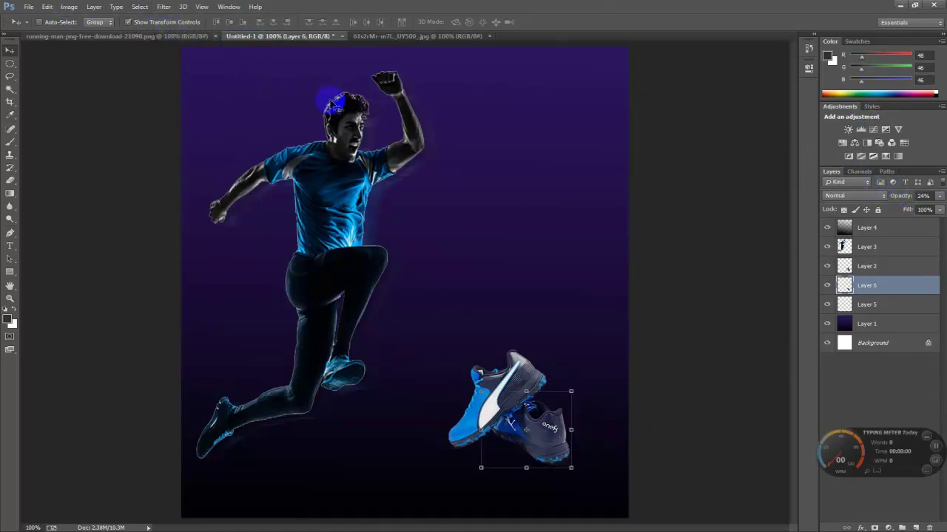
pyautogui.moveTo(558, 400); pyautogui.dragTo(568, 453)
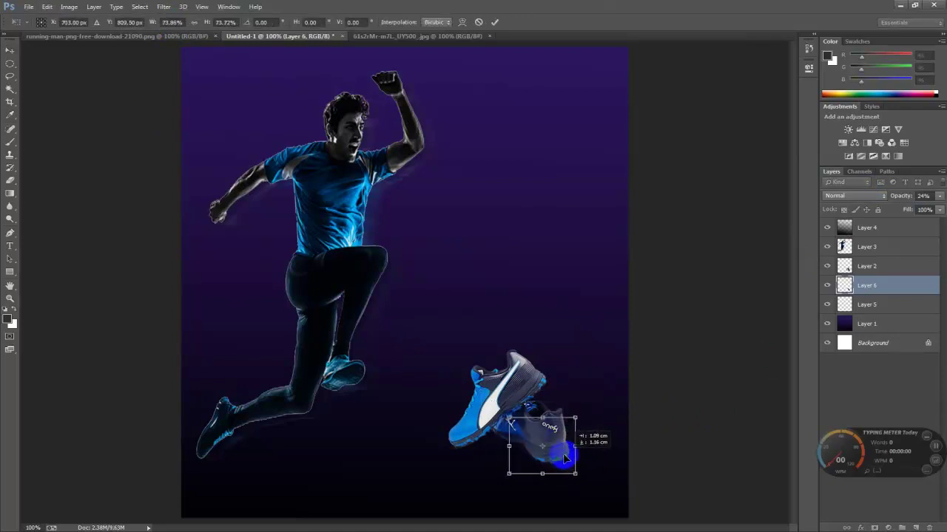
pyautogui.click(495, 22)
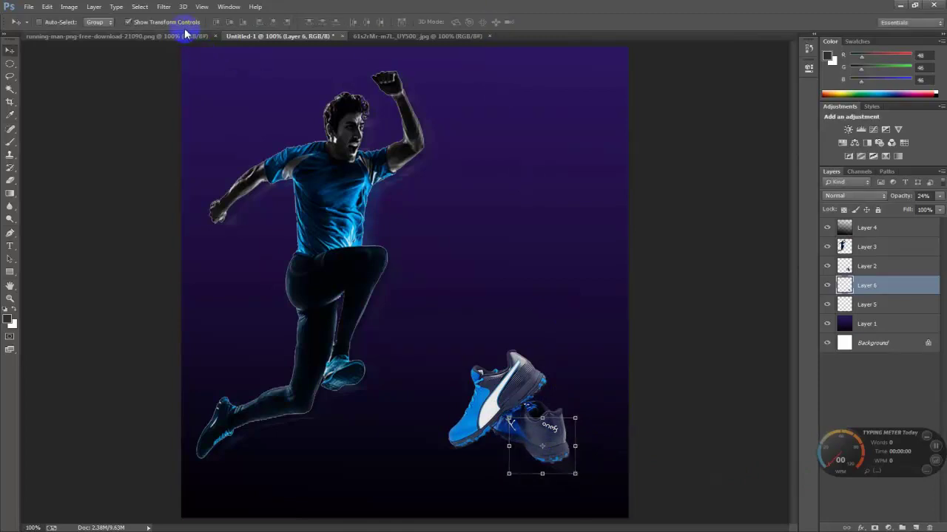
pyautogui.click(173, 28)
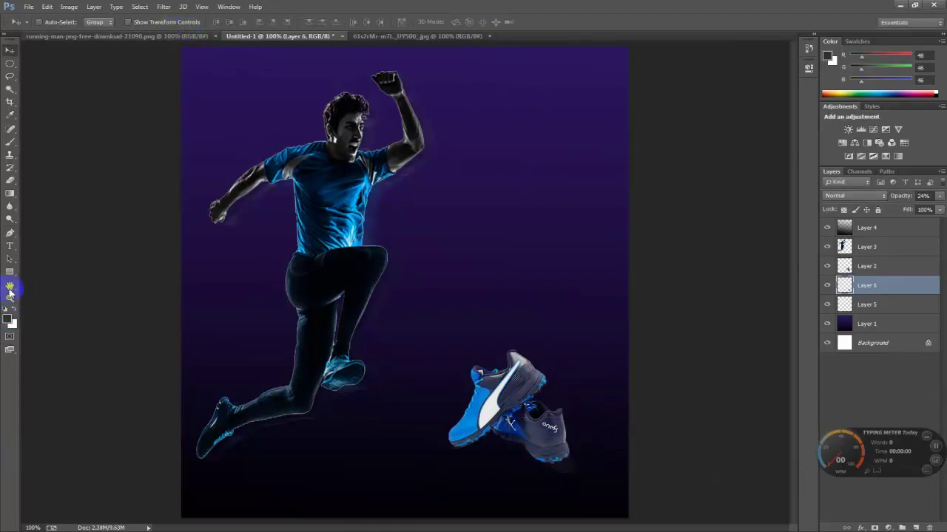
pyautogui.click(10, 180)
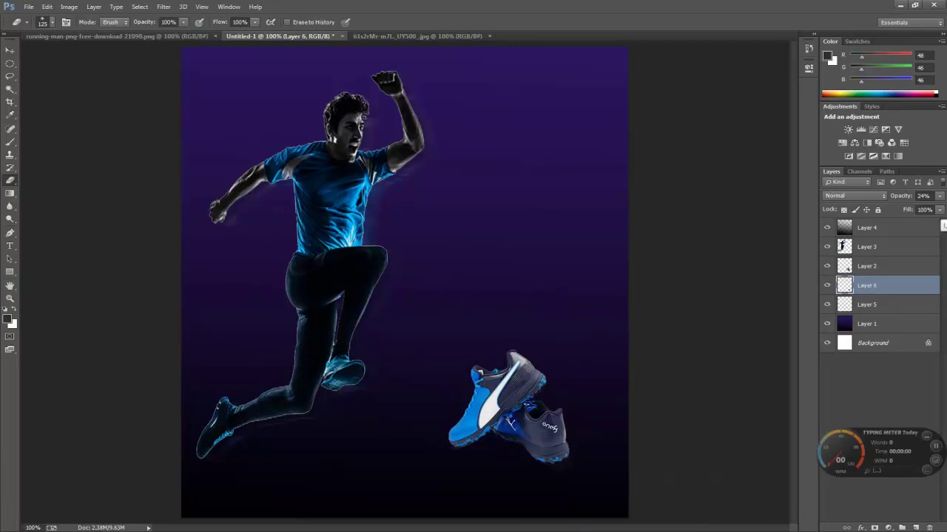
pyautogui.click(4, 51)
pyautogui.moveTo(586, 490); pyautogui.dragTo(585, 488)
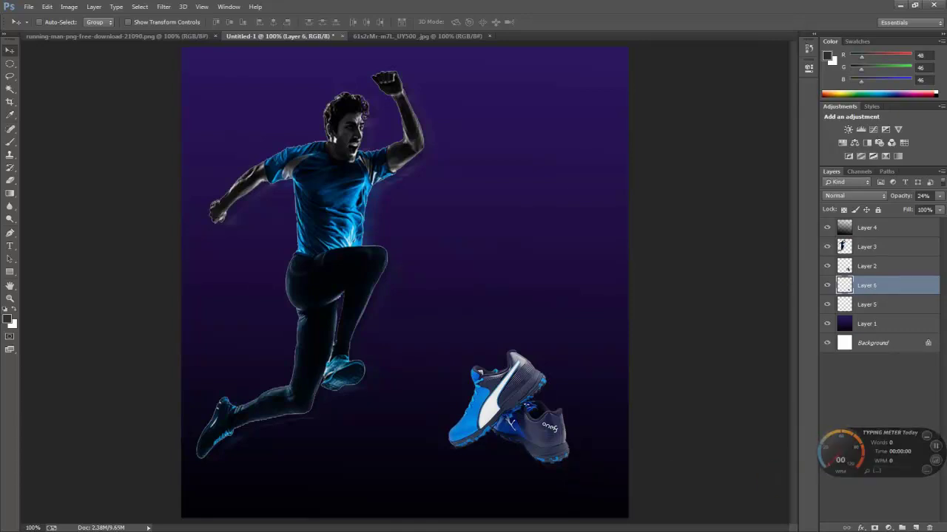
pyautogui.hotkey('ctrl', '+')
pyautogui.hotkey('ctrl', '+')
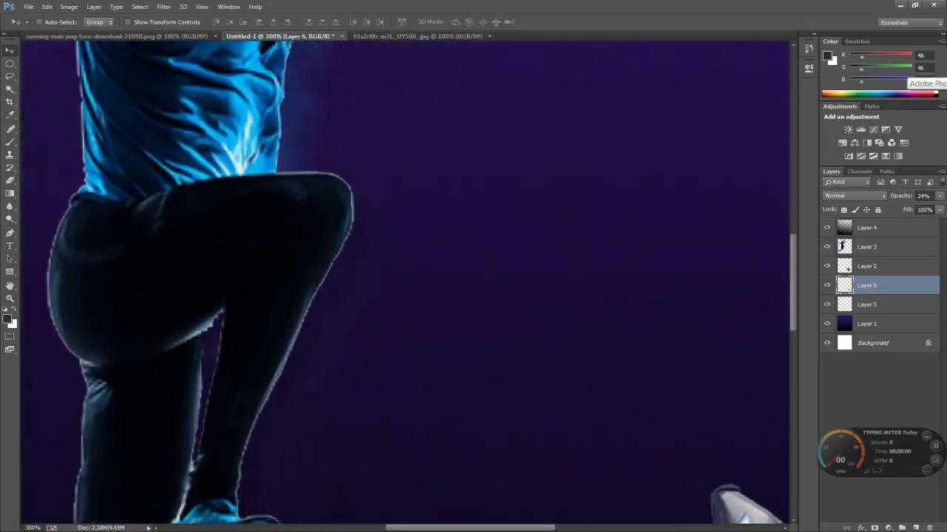
pyautogui.moveTo(690, 295); pyautogui.dragTo(540, 64)
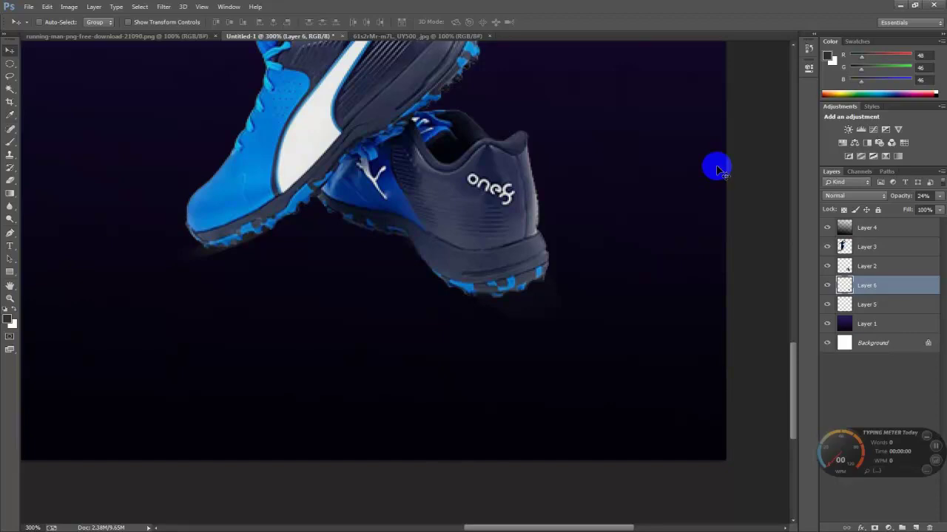
pyautogui.click(10, 179)
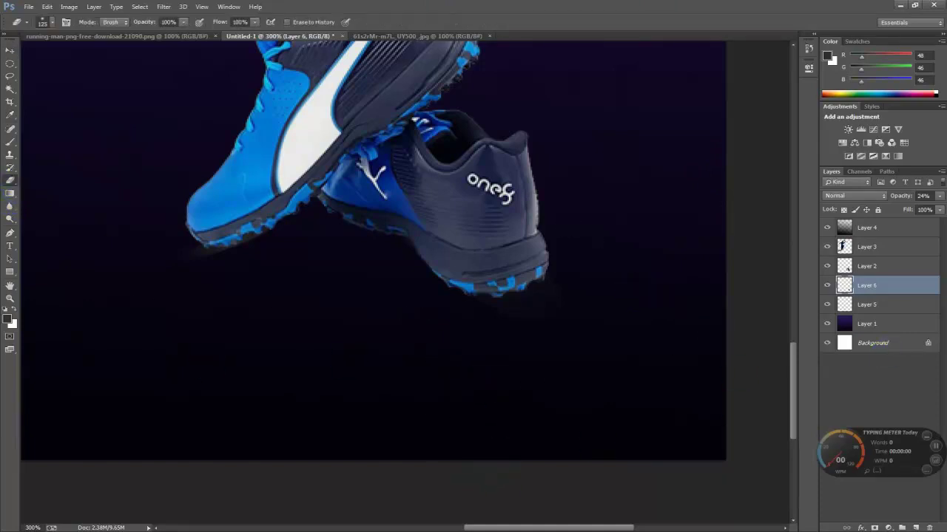
pyautogui.hotkey('ctrl', '1')
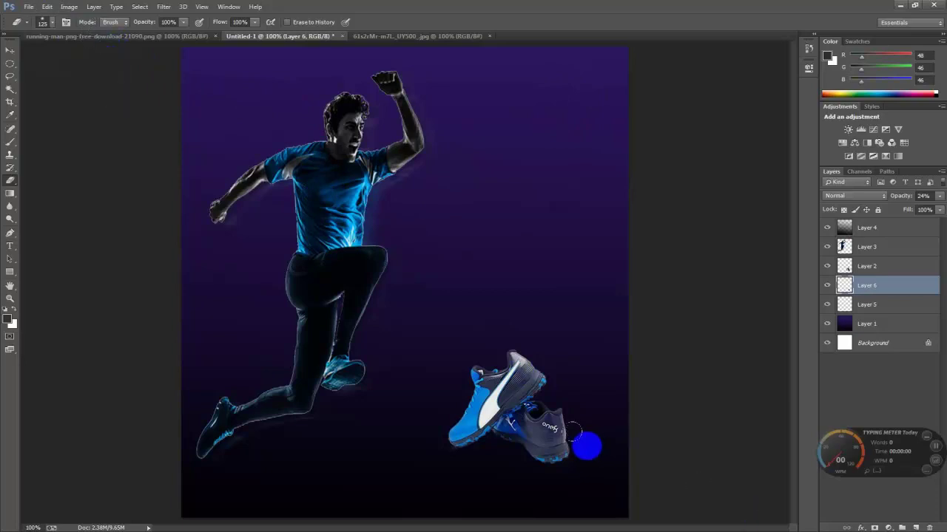
# - Select the sneakers' Layer 2 and open its Blending Options in the Layer Style window
pyautogui.click(9, 50)
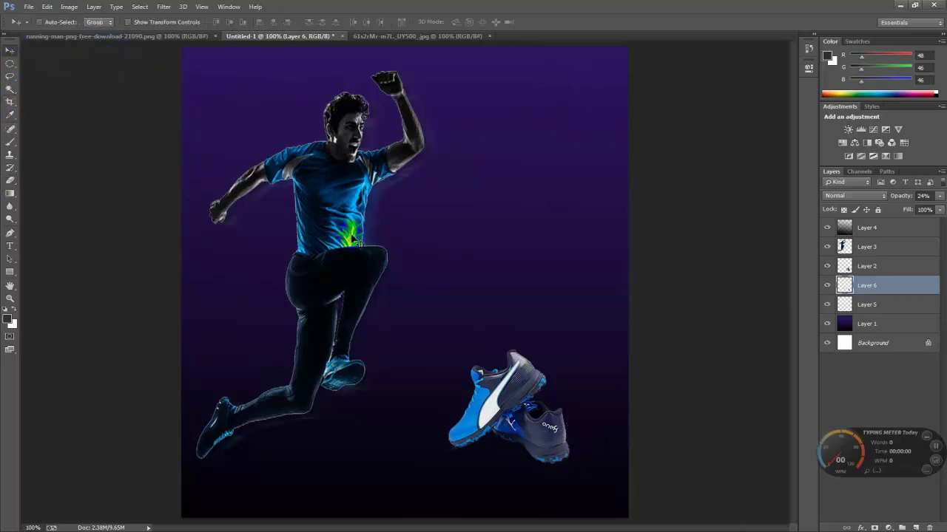
pyautogui.rightClick(523, 388)
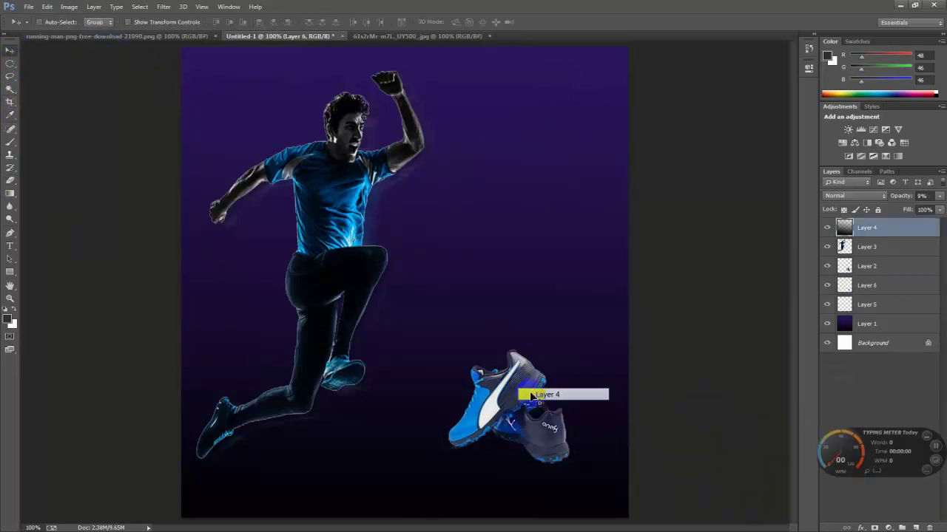
pyautogui.click(530, 392)
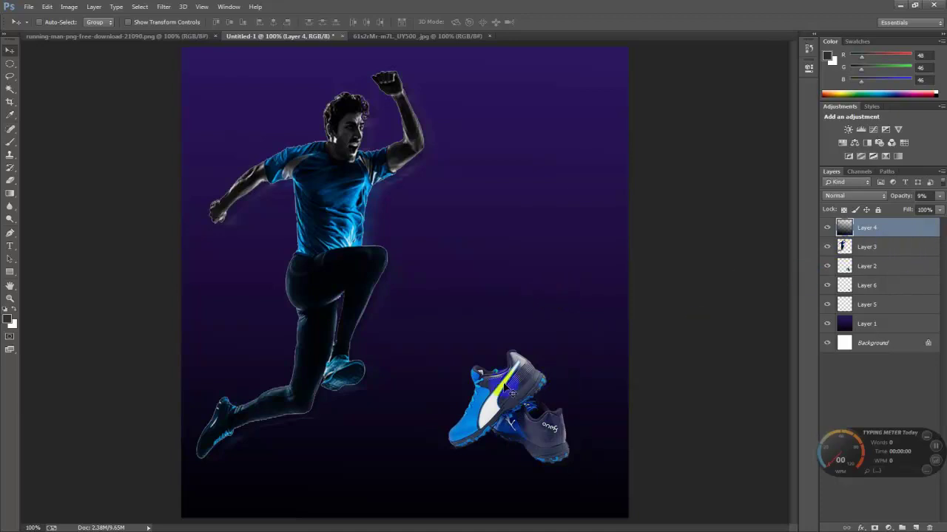
pyautogui.rightClick(505, 386)
pyautogui.click(515, 397)
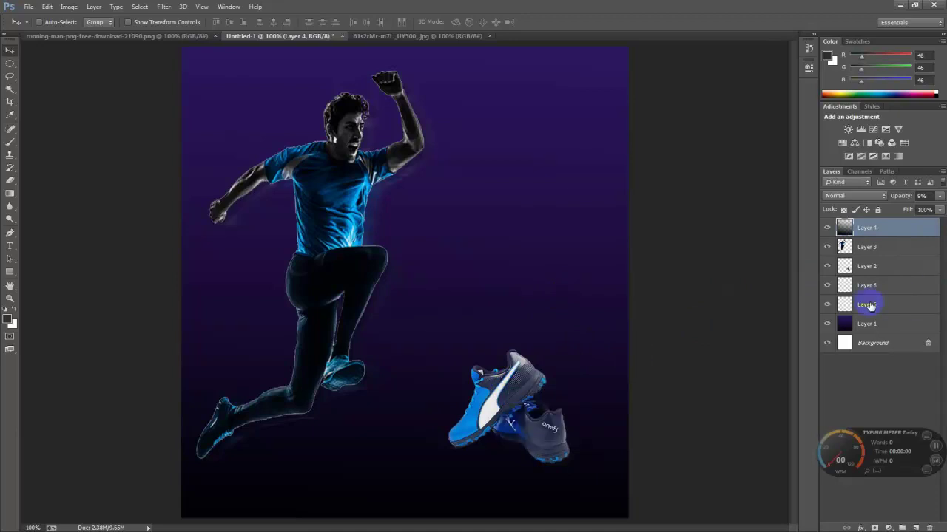
pyautogui.click(862, 266)
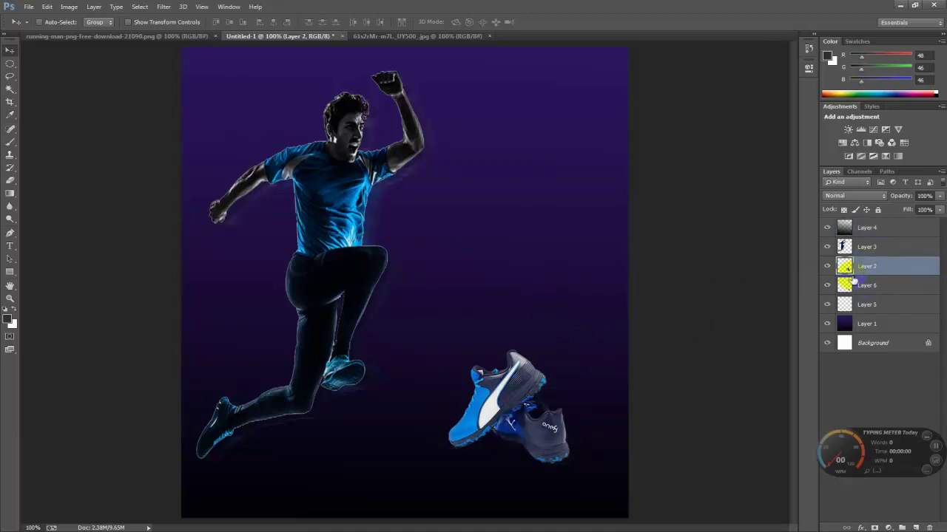
pyautogui.rightClick(509, 381)
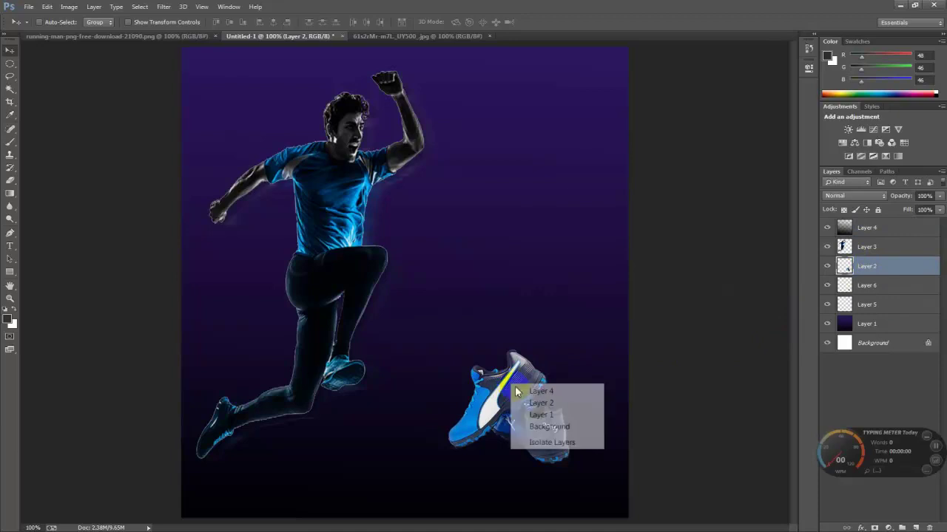
pyautogui.click(521, 390)
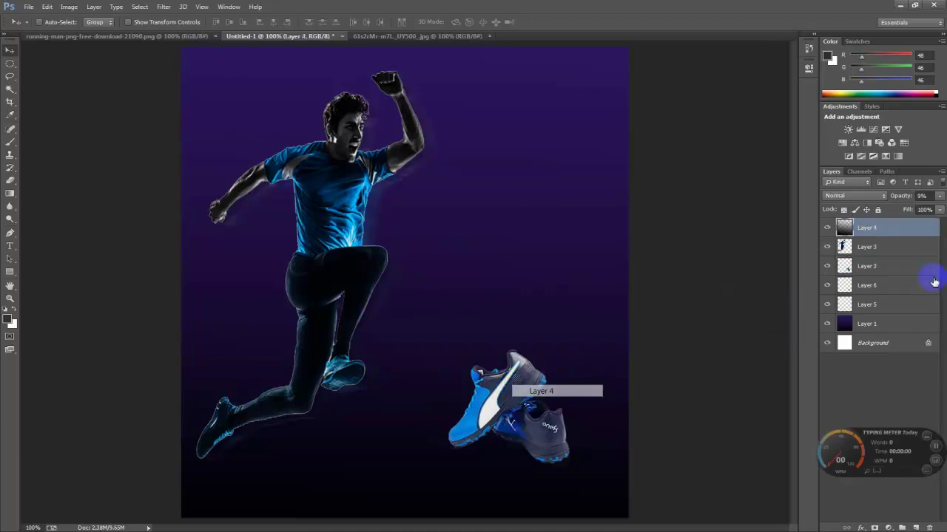
pyautogui.click(878, 265)
pyautogui.rightClick(877, 266)
pyautogui.click(628, 91)
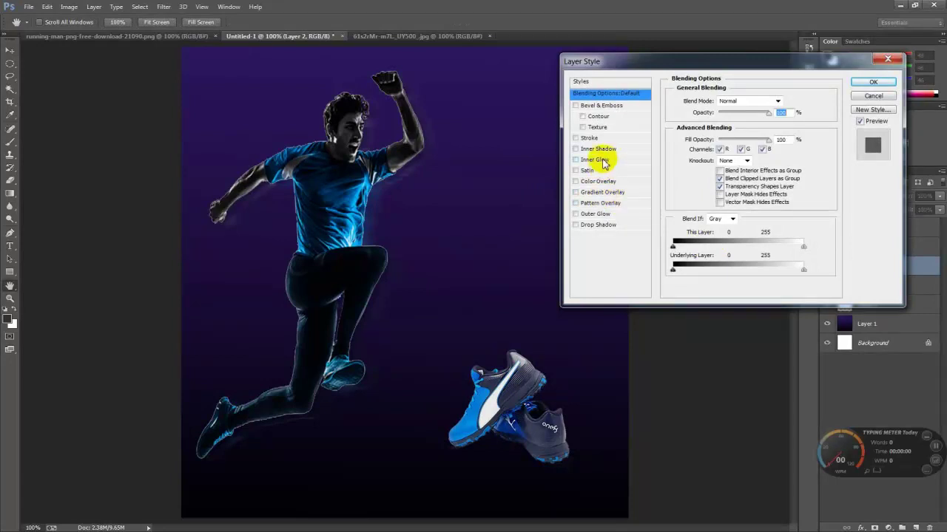
# - Apply an Outer Glow with Spread 0, Size 84 px and 19% opacity to Layer 2
pyautogui.click(596, 214)
pyautogui.moveTo(713, 177); pyautogui.dragTo(673, 192)
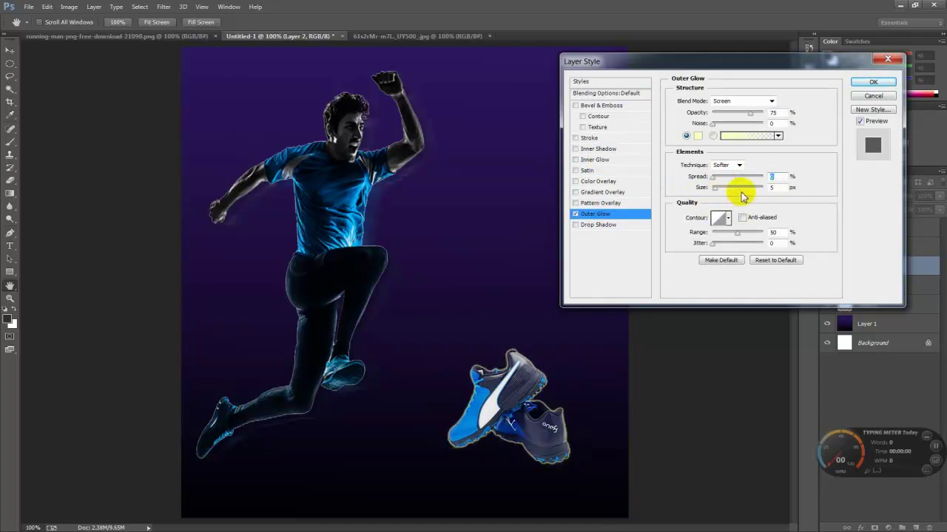
pyautogui.moveTo(715, 187)
pyautogui.mouseDown()
pyautogui.moveTo(750, 184)
pyautogui.moveTo(728, 187)
pyautogui.mouseUp()
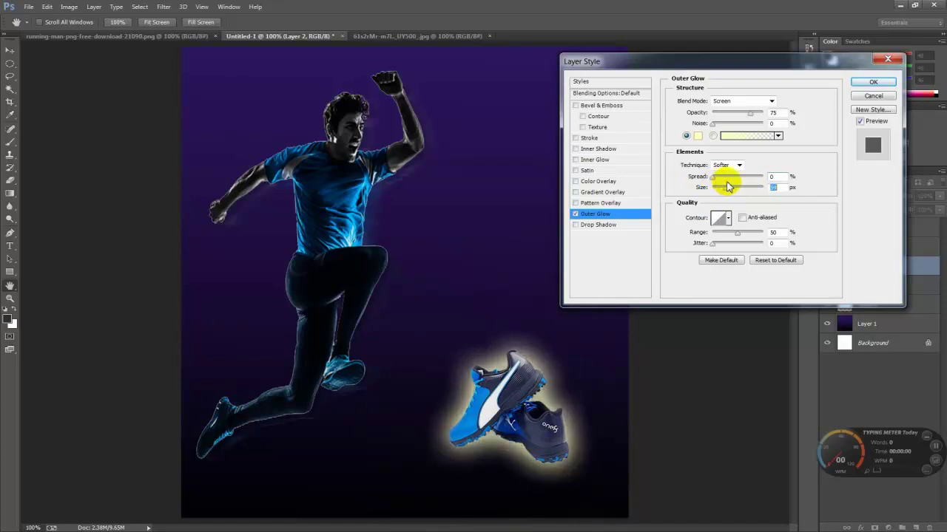
pyautogui.moveTo(750, 113)
pyautogui.mouseDown()
pyautogui.moveTo(718, 115)
pyautogui.moveTo(724, 118)
pyautogui.mouseUp()
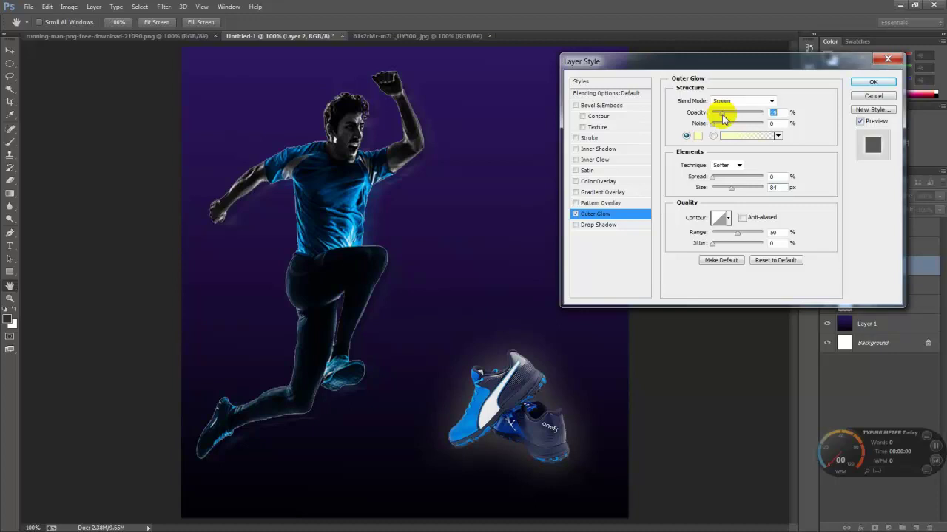
pyautogui.click(873, 82)
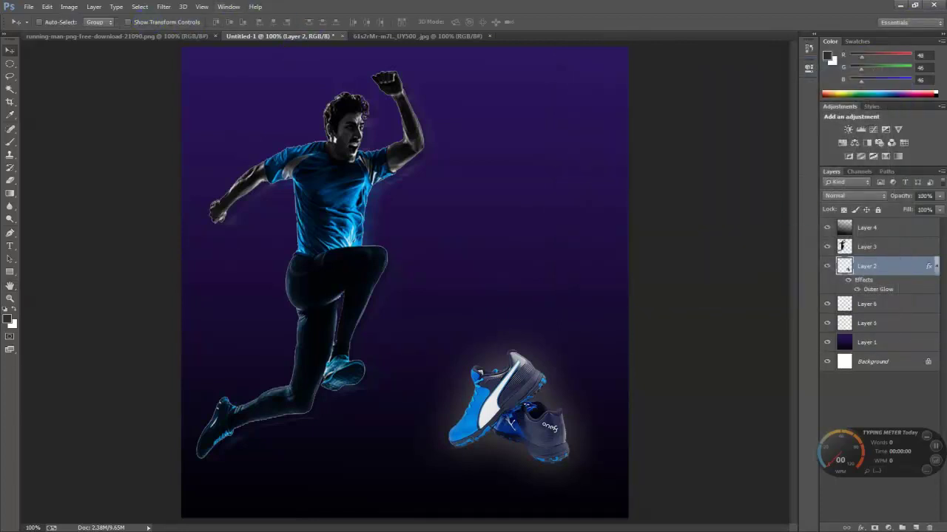
# - Merge shadow Layers 6 and 5 into the sneakers' Layer 2
pyautogui.keyDown('ctrl'); pyautogui.click(864, 306); pyautogui.keyUp('ctrl')
pyautogui.keyDown('ctrl'); pyautogui.click(867, 325); pyautogui.keyUp('ctrl')
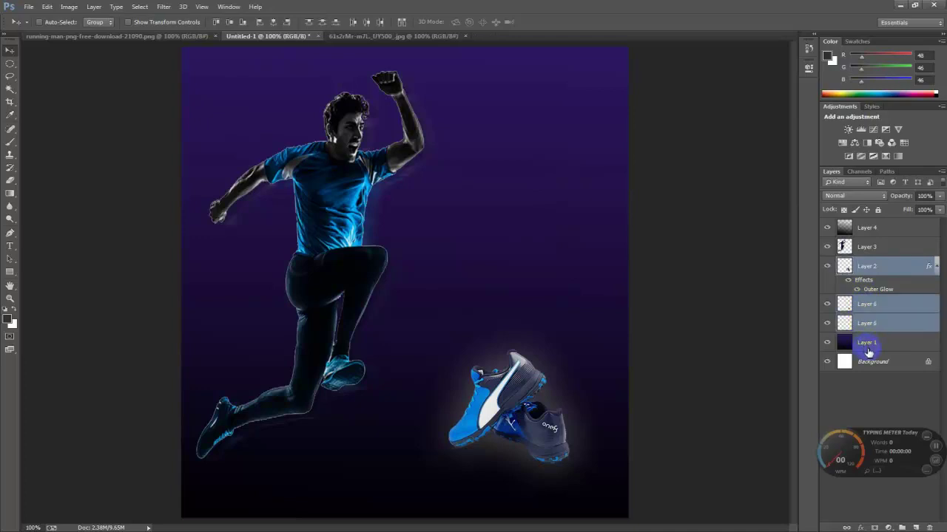
pyautogui.hotkey('ctrl', 'e')
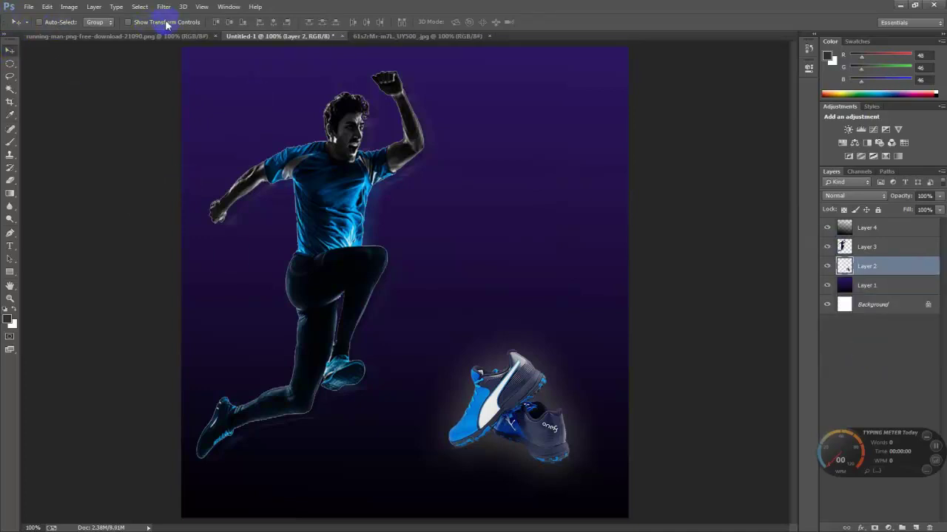
# - Drag the merged sneakers slightly right within the poster's lower-right area
pyautogui.click(166, 23)
pyautogui.moveTo(519, 375)
pyautogui.mouseDown()
pyautogui.moveTo(520, 384)
pyautogui.moveTo(506, 378)
pyautogui.moveTo(504, 391)
pyautogui.mouseUp()
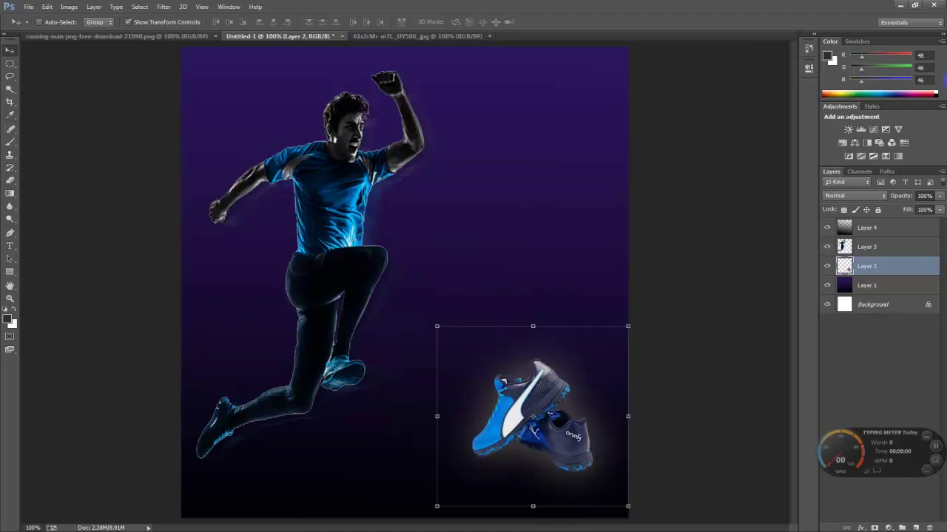
pyautogui.click(140, 6)
pyautogui.click(351, 157)
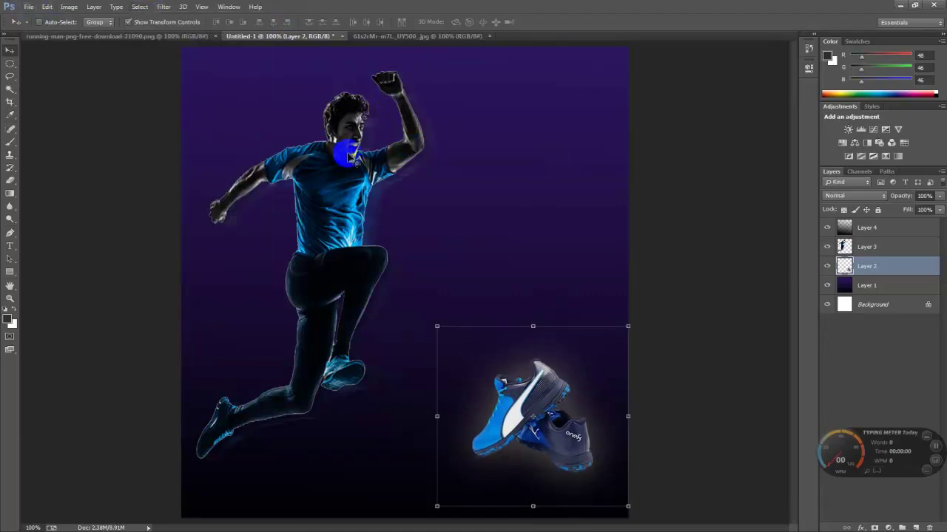
pyautogui.click(139, 7)
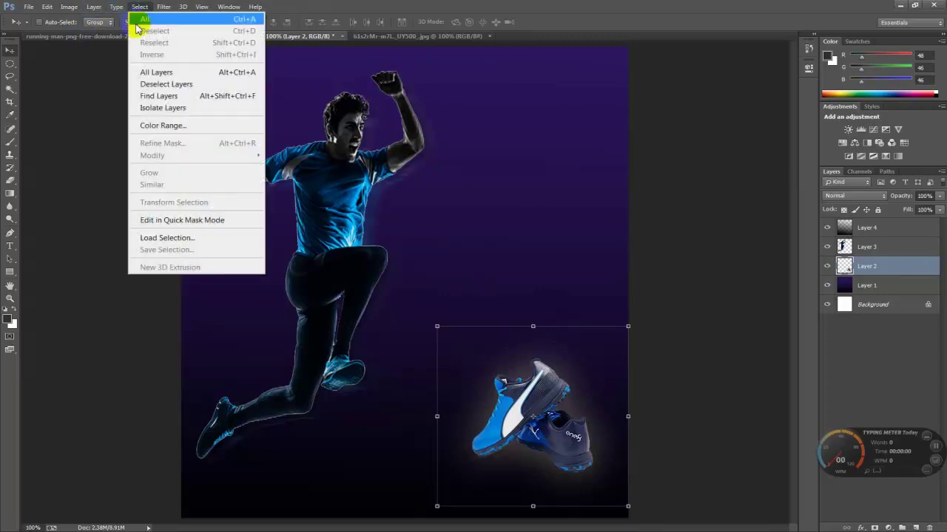
pyautogui.click(724, 55)
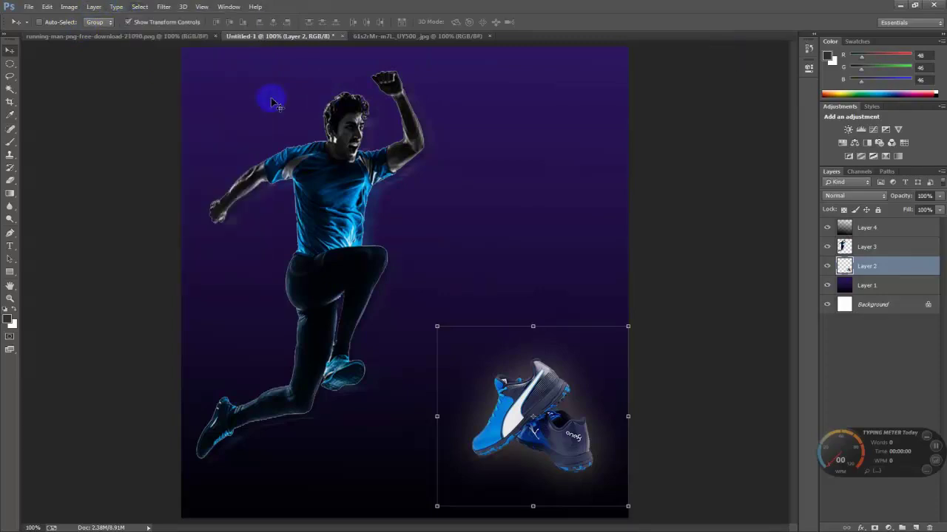
pyautogui.click(142, 24)
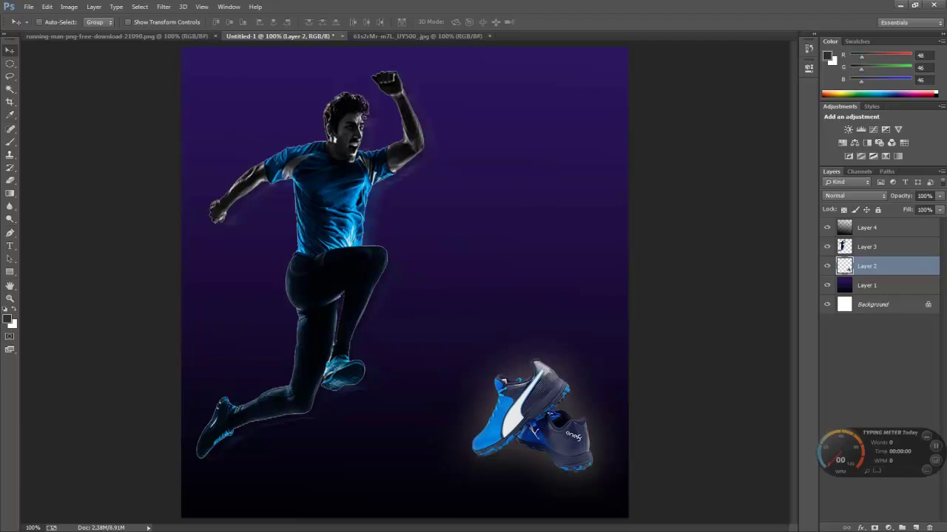
# - Switch to the Rectangular Marquee tool
pyautogui.hotkey('ctrl', '-')
pyautogui.hotkey('ctrl', '-')
pyautogui.hotkey('ctrl', '-')
pyautogui.hotkey('ctrl', '+')
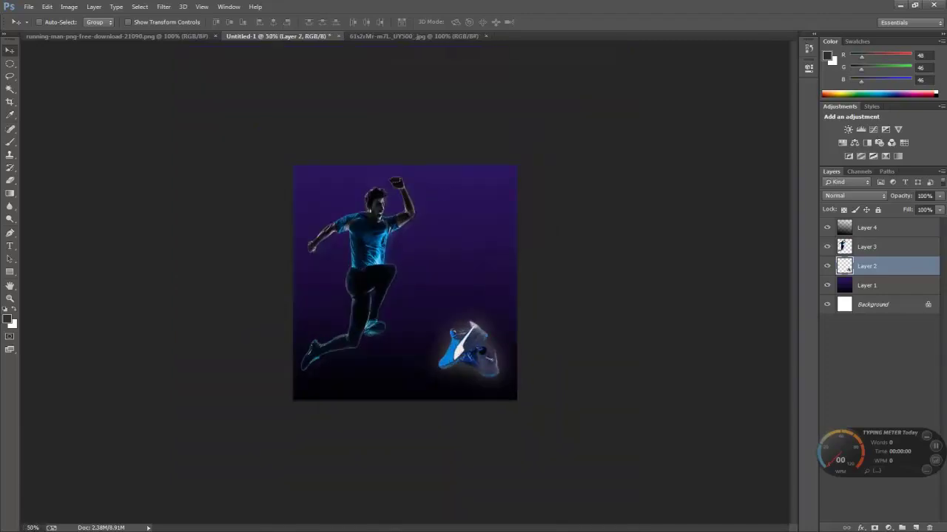
pyautogui.hotkey('ctrl', '+')
pyautogui.hotkey('ctrl', '+')
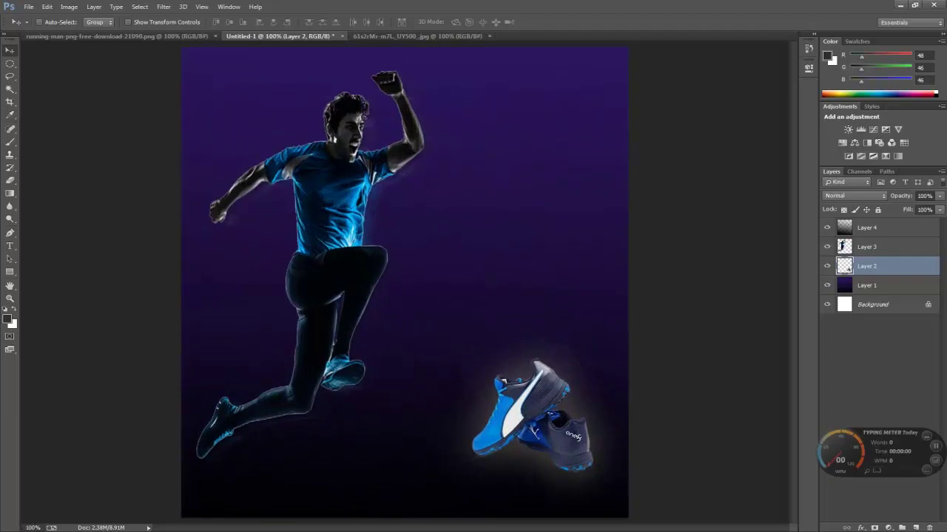
pyautogui.hotkey('ctrl', '-')
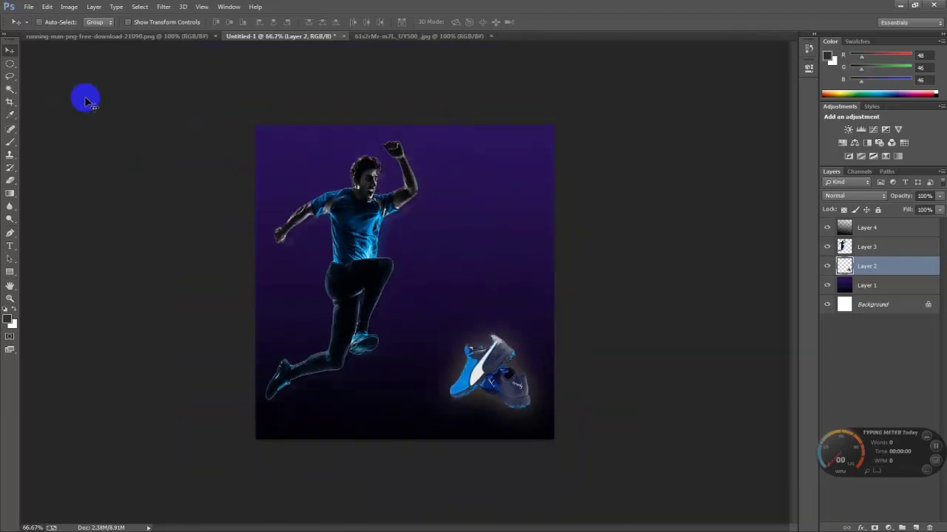
pyautogui.rightClick(13, 65)
pyautogui.click(41, 63)
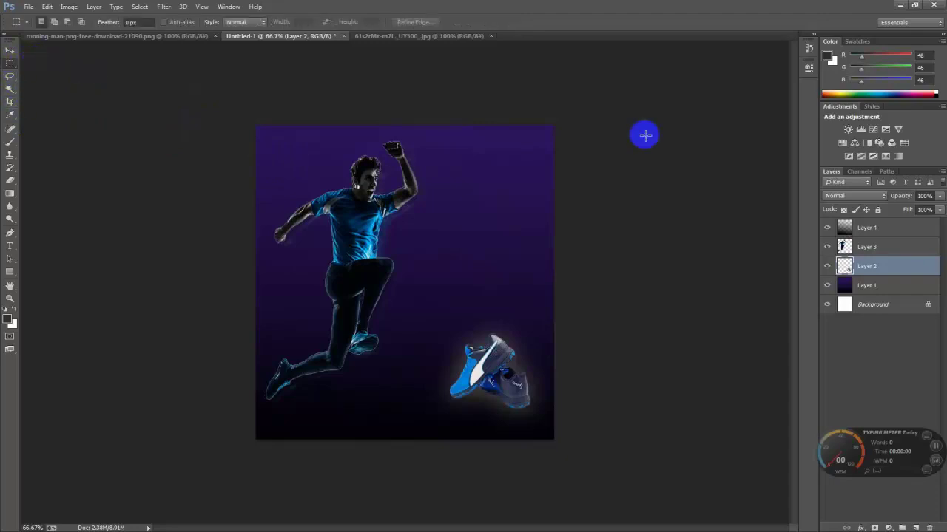
# - Select Layer 2 and add an empty Layer 5 directly above it
pyautogui.click(866, 234)
pyautogui.click(871, 271)
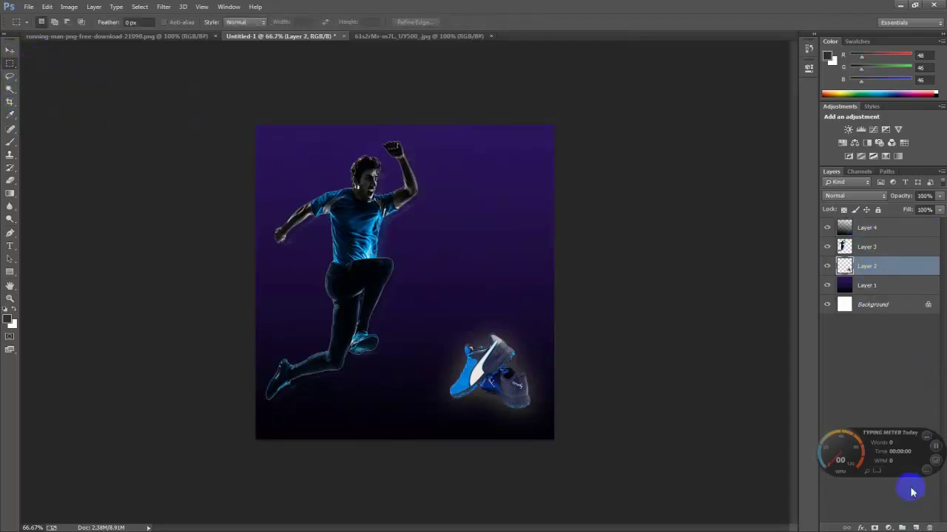
pyautogui.click(915, 528)
# - Select the whole canvas and drag trial dark top-to-bottom gradients on Layer 5
pyautogui.moveTo(219, 92)
pyautogui.mouseDown()
pyautogui.moveTo(622, 474)
pyautogui.moveTo(732, 518)
pyautogui.mouseUp()
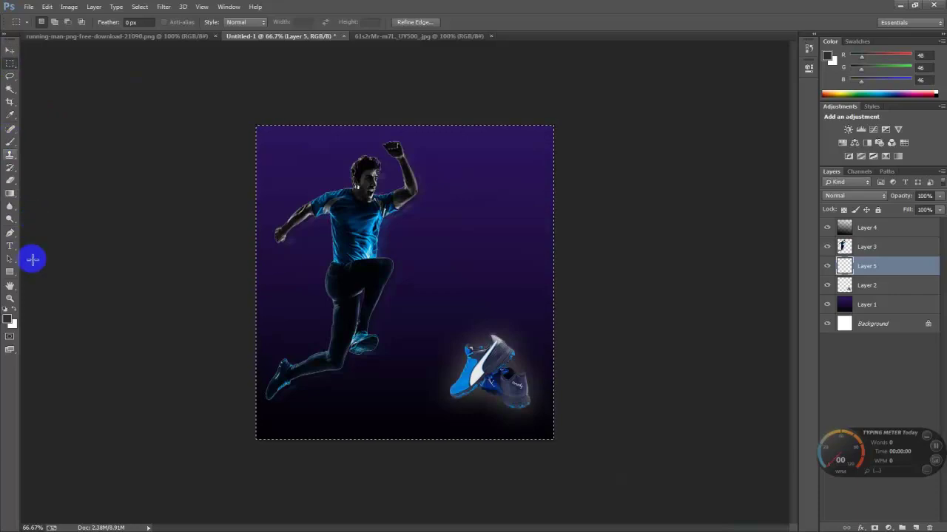
pyautogui.click(11, 193)
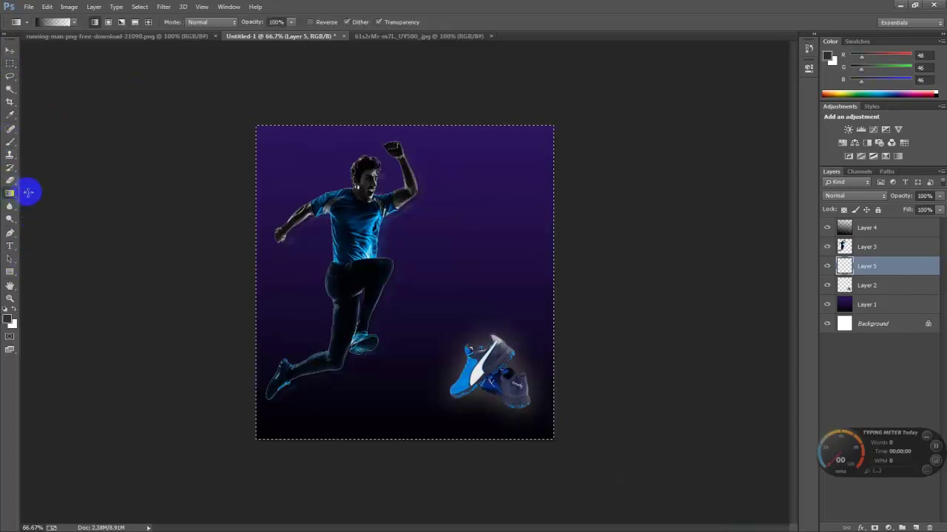
pyautogui.moveTo(392, 96); pyautogui.dragTo(438, 521)
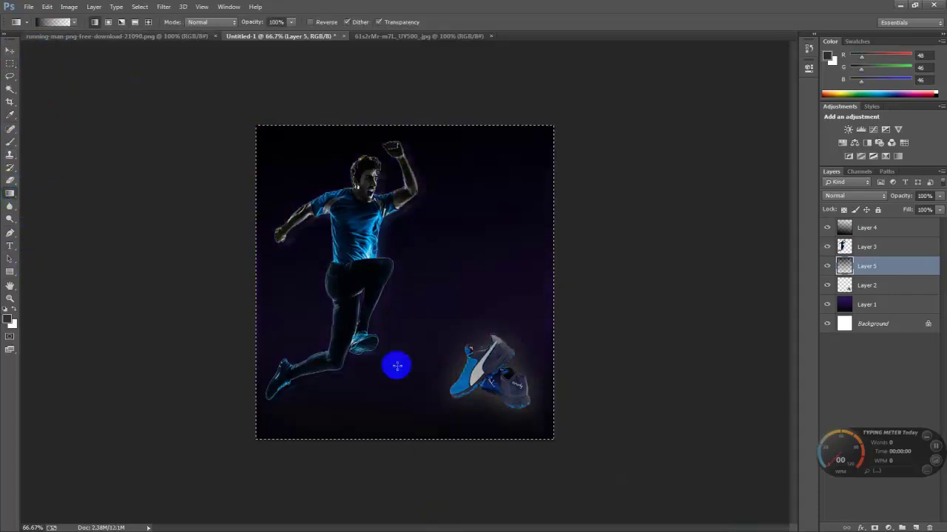
pyautogui.moveTo(380, 104)
pyautogui.mouseDown()
pyautogui.moveTo(376, 173)
pyautogui.moveTo(394, 244)
pyautogui.mouseUp()
pyautogui.moveTo(386, 81); pyautogui.dragTo(459, 321)
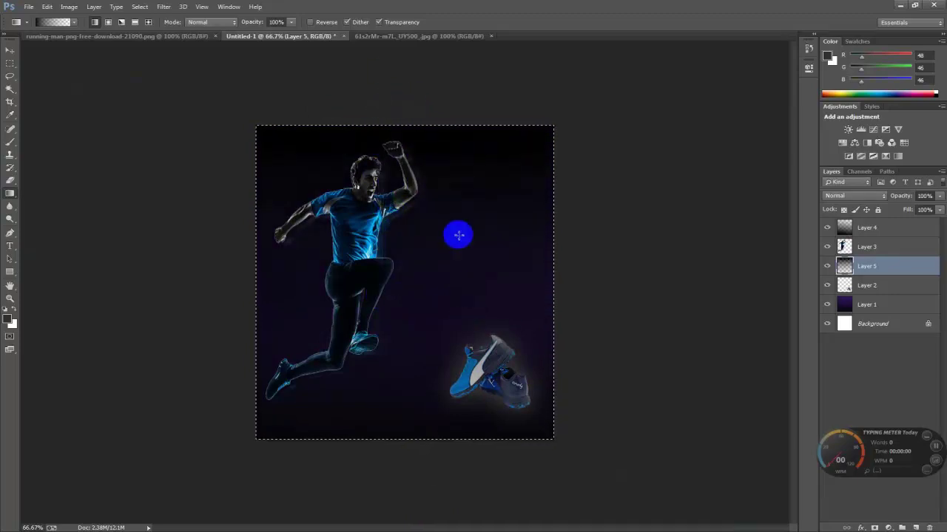
pyautogui.moveTo(382, 103); pyautogui.dragTo(442, 521)
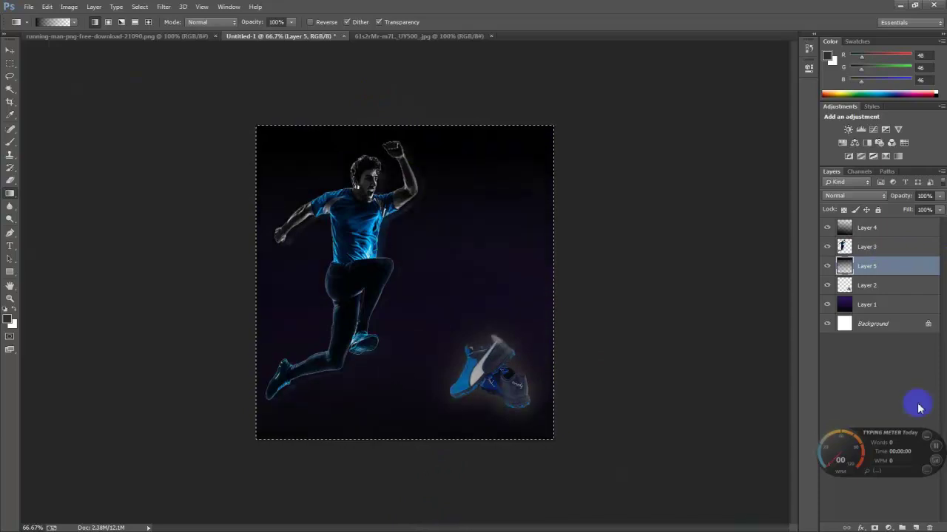
# - Clear the gradient, reapply a dark top-to-bottom gradient, and deselect
pyautogui.press('Delete')
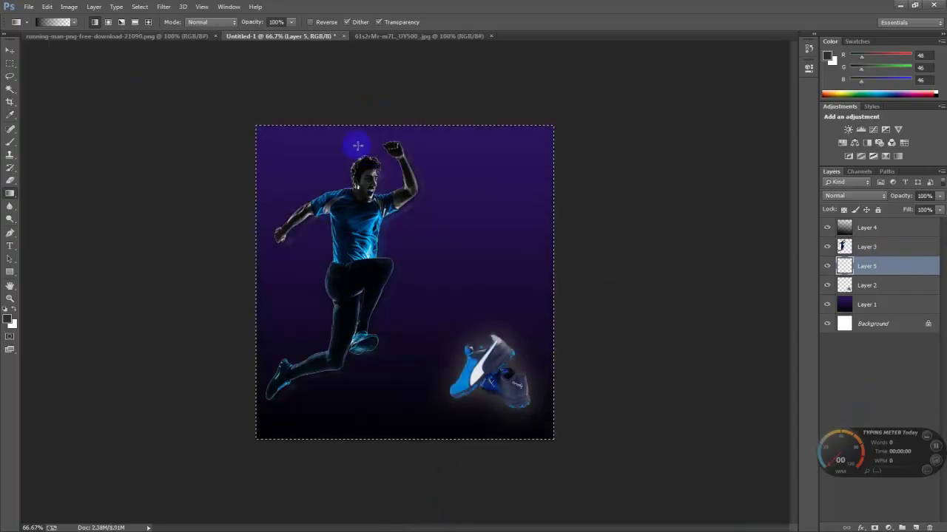
pyautogui.moveTo(355, 62); pyautogui.dragTo(373, 525)
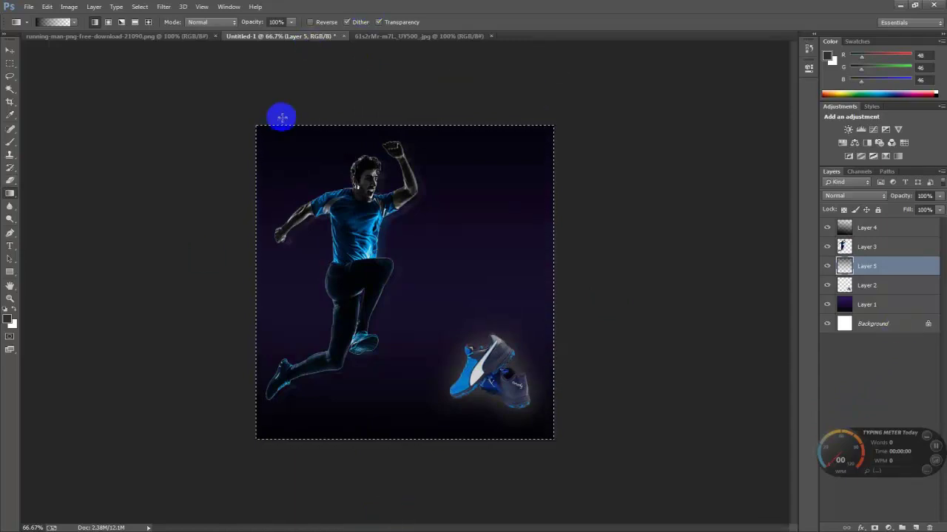
pyautogui.click(140, 6)
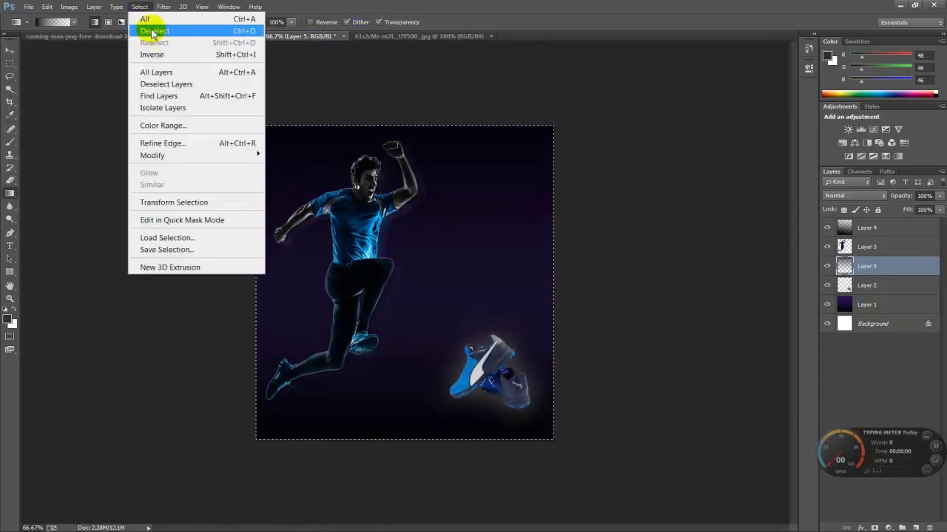
pyautogui.click(152, 30)
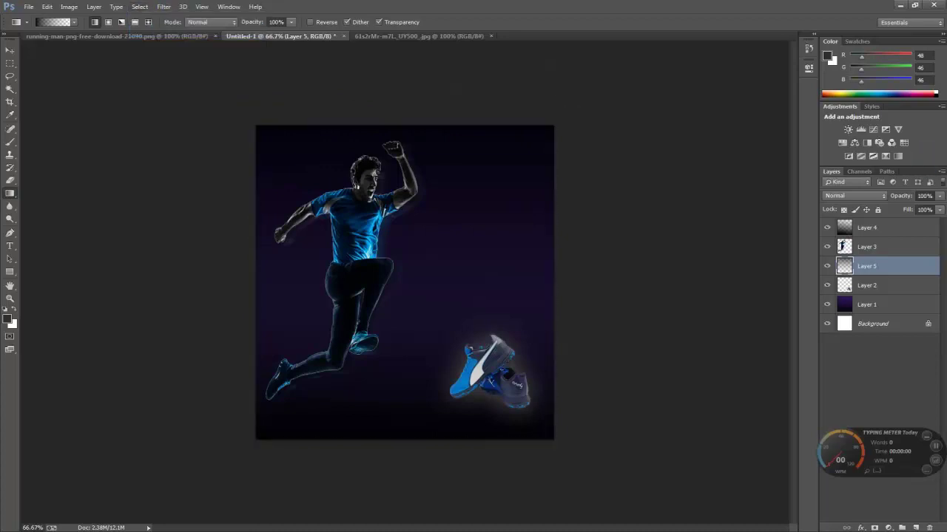
# - Zoom the poster to 66.7% and select the whole canvas again
pyautogui.hotkey('ctrl', '-')
pyautogui.hotkey('ctrl', '-')
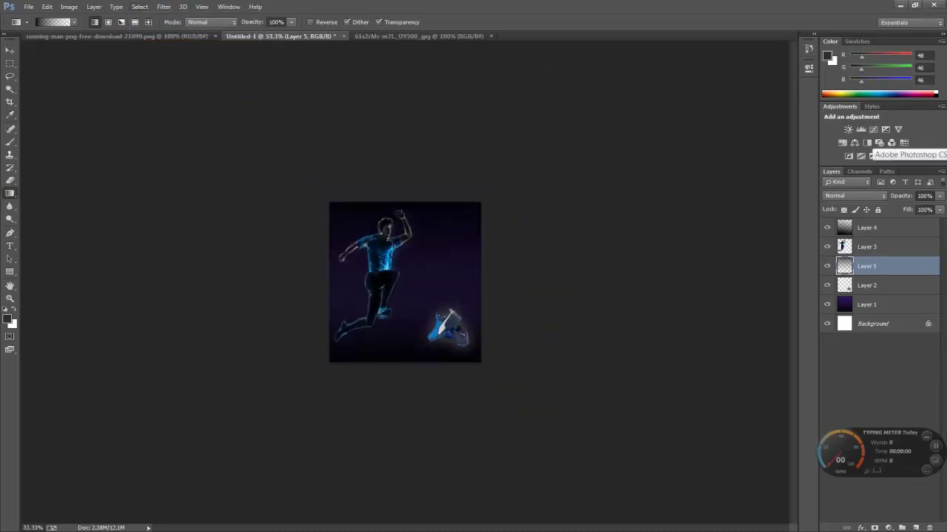
pyautogui.hotkey('ctrl', '+')
pyautogui.hotkey('ctrl', '+')
pyautogui.hotkey('ctrl', '-')
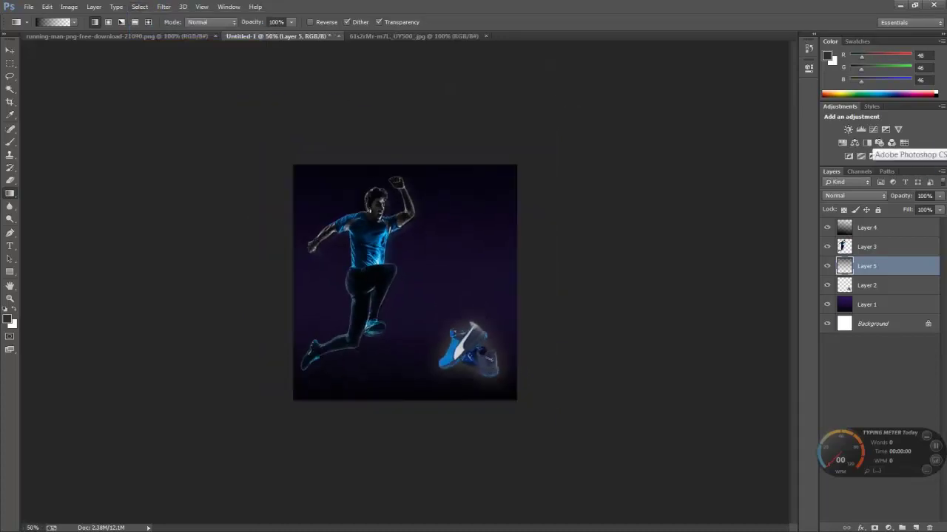
pyautogui.hotkey('ctrl', '+')
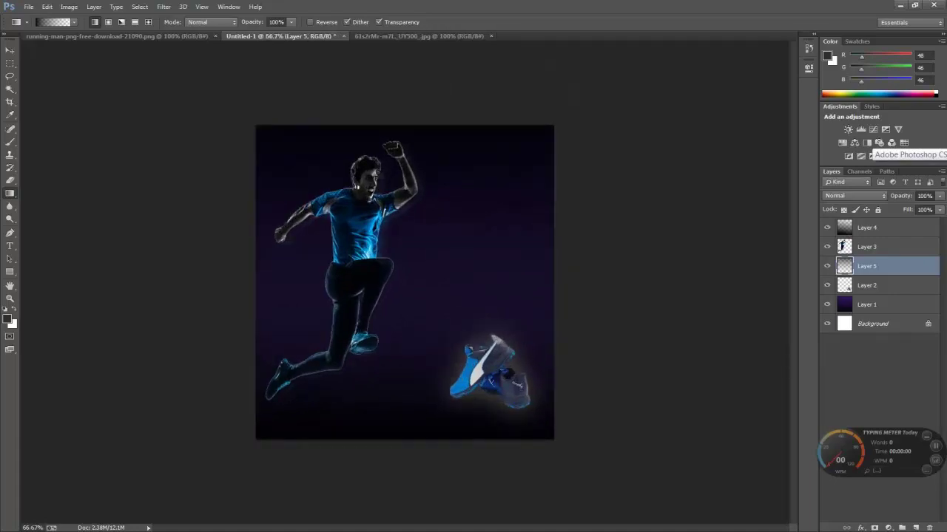
pyautogui.hotkey('ctrl', 'a')
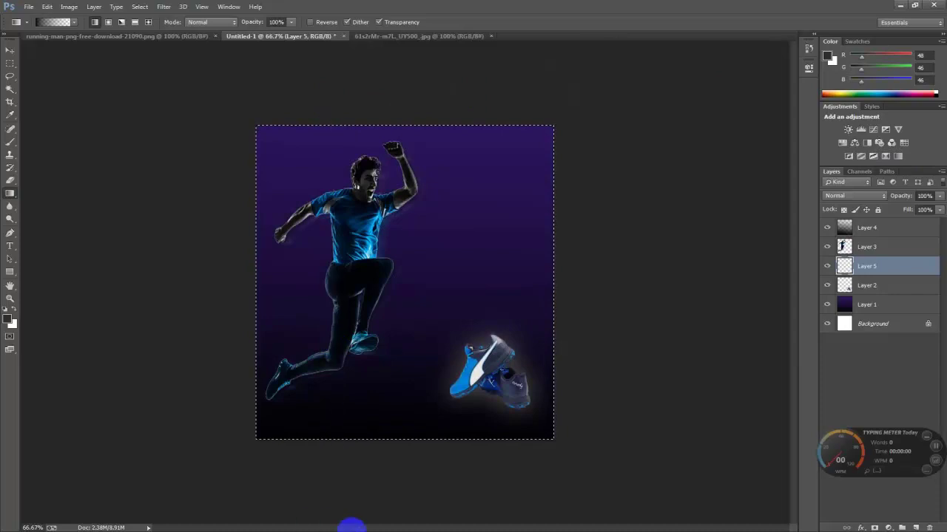
# - Apply a dark top-to-bottom gradient on Layer 5, deselect, and dismiss the notification
pyautogui.moveTo(351, 526); pyautogui.dragTo(355, 527)
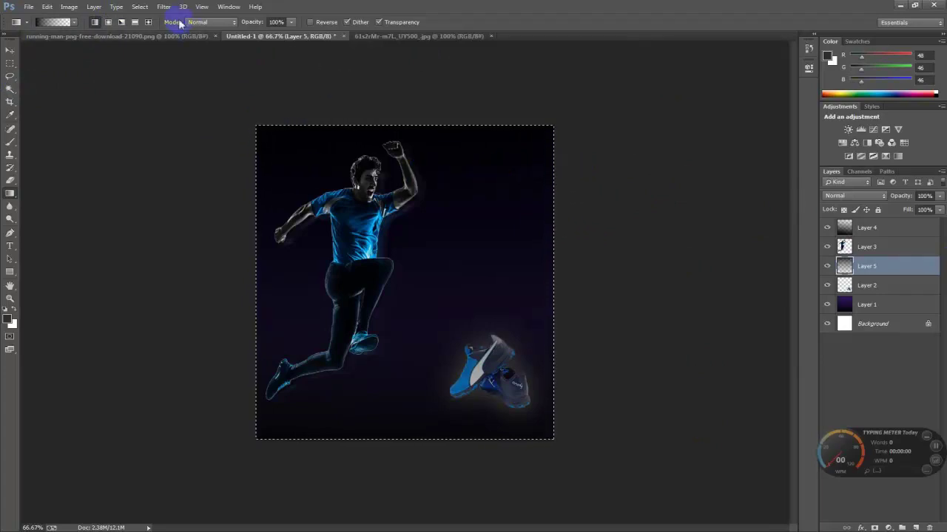
pyautogui.click(139, 7)
pyautogui.click(144, 29)
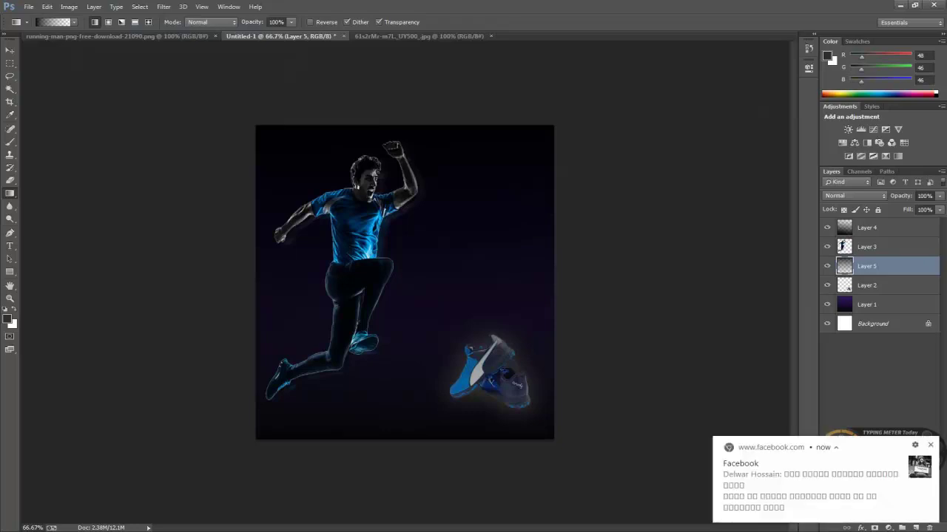
pyautogui.click(931, 445)
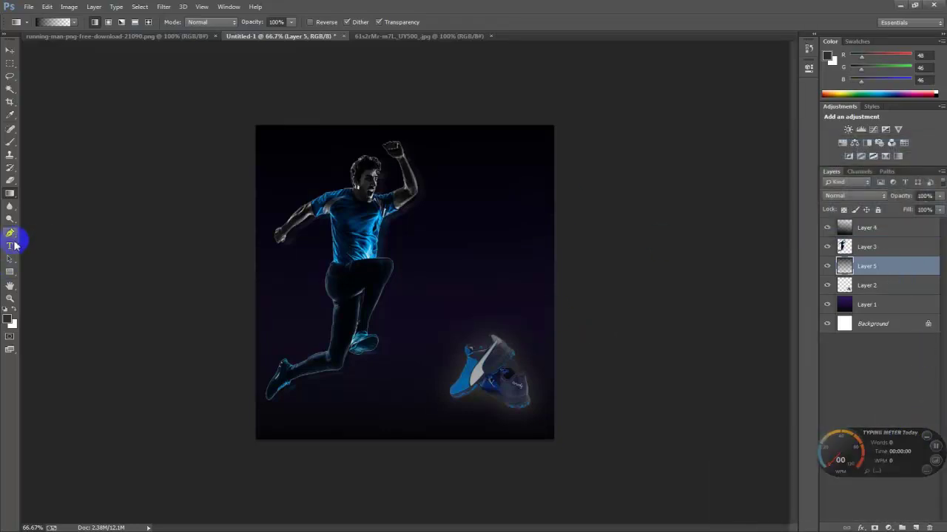
# - Start a text layer on the poster's upper right with 72 pt font size
pyautogui.press('t')
pyautogui.click(422, 237)
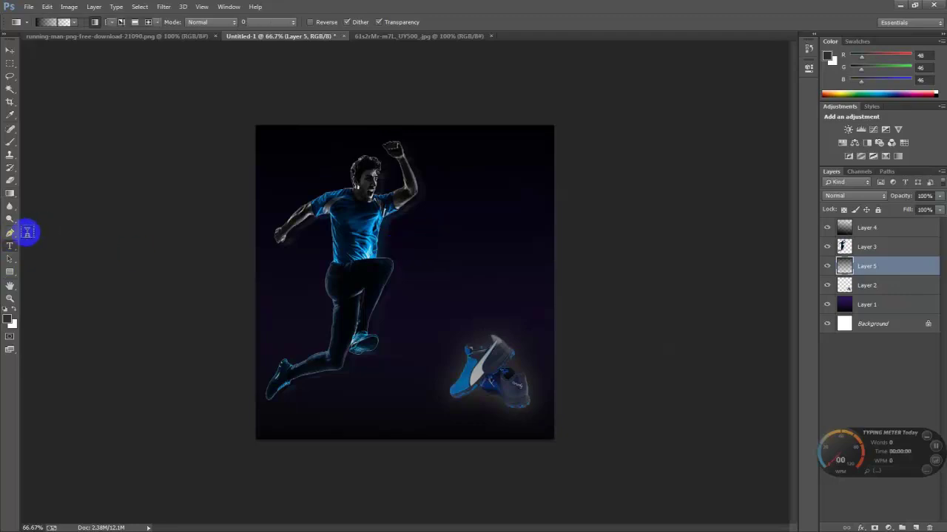
pyautogui.click(429, 250)
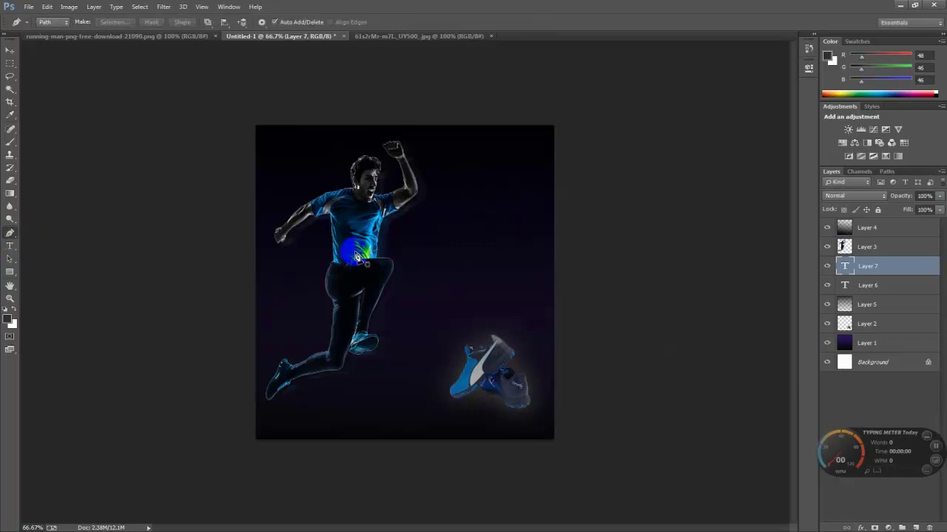
pyautogui.click(10, 247)
pyautogui.click(423, 244)
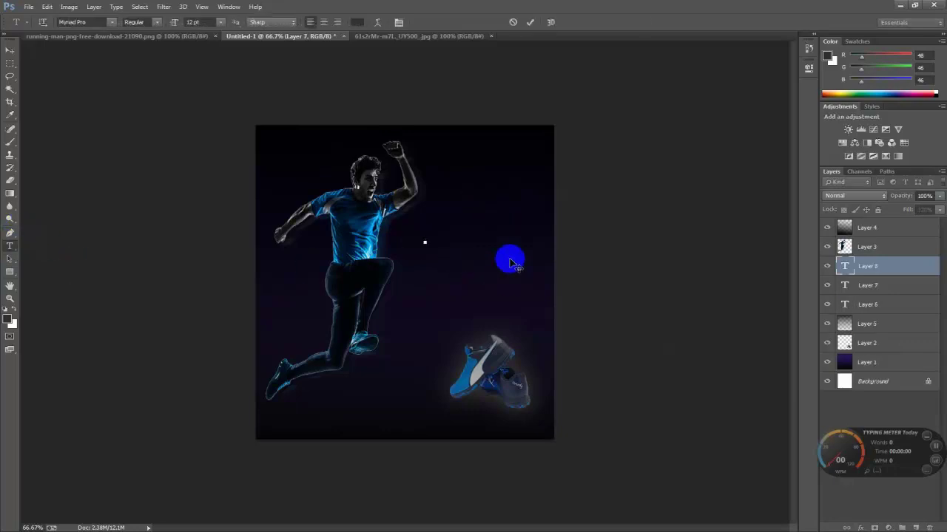
pyautogui.click(220, 22)
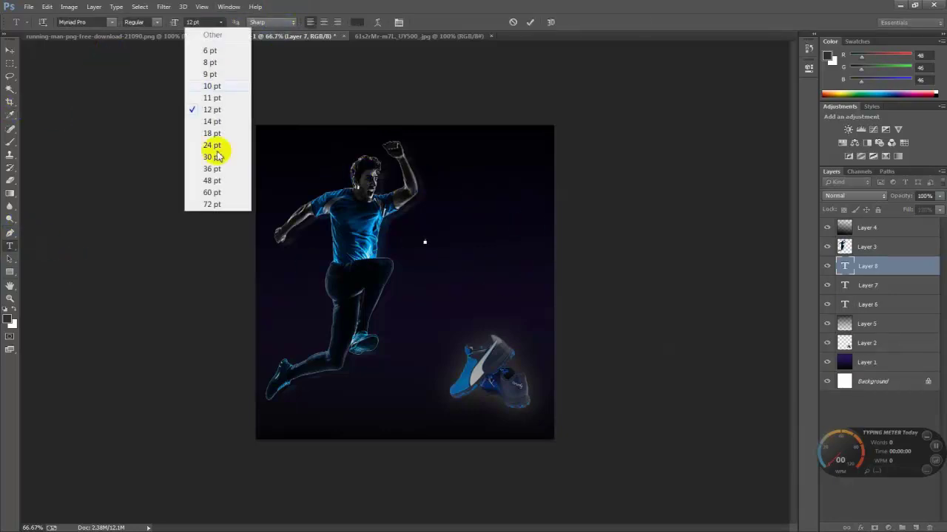
pyautogui.click(212, 204)
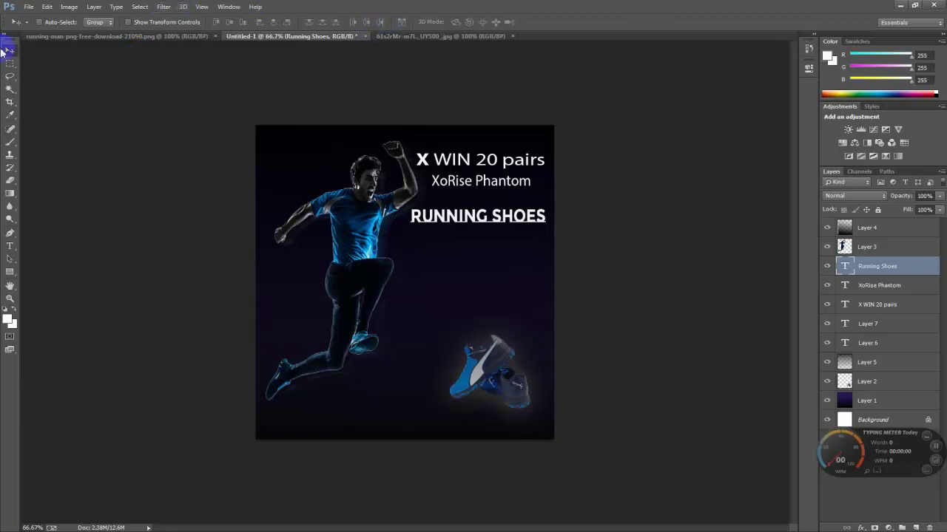
# - Show rulers and place a vertical guide at about 29.88 cm along the headline's right edge
pyautogui.click(229, 6)
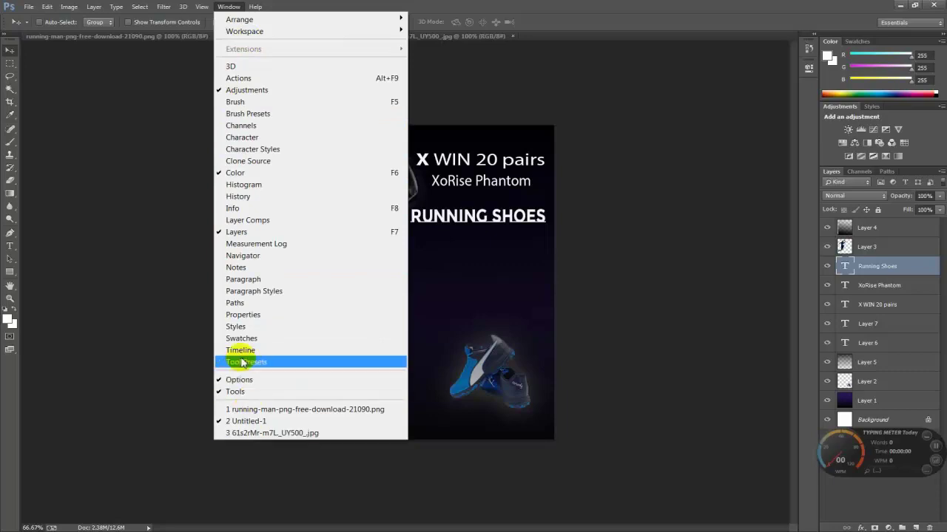
pyautogui.click(176, 230)
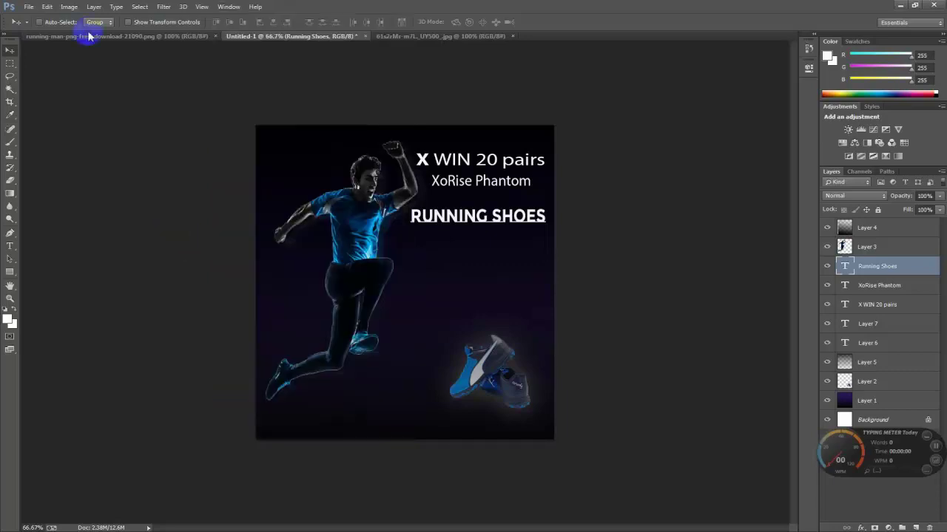
pyautogui.click(47, 7)
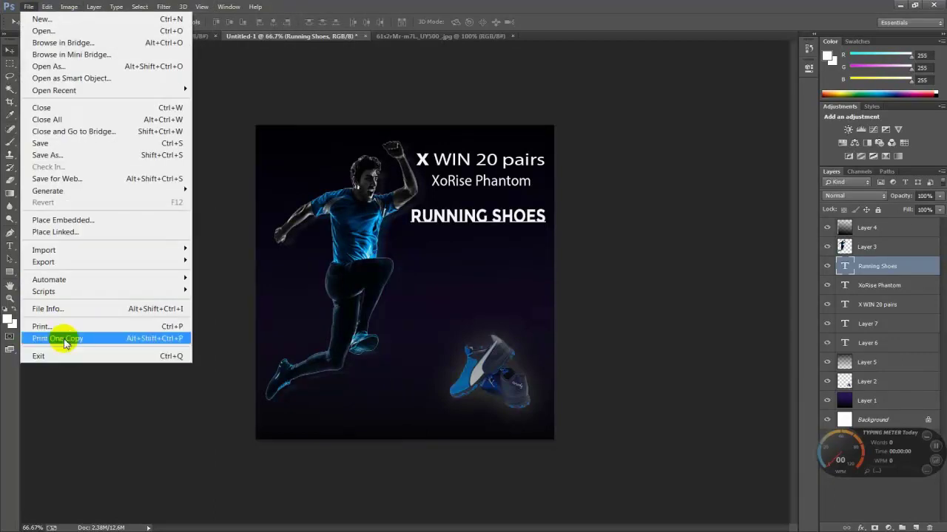
pyautogui.click(86, 468)
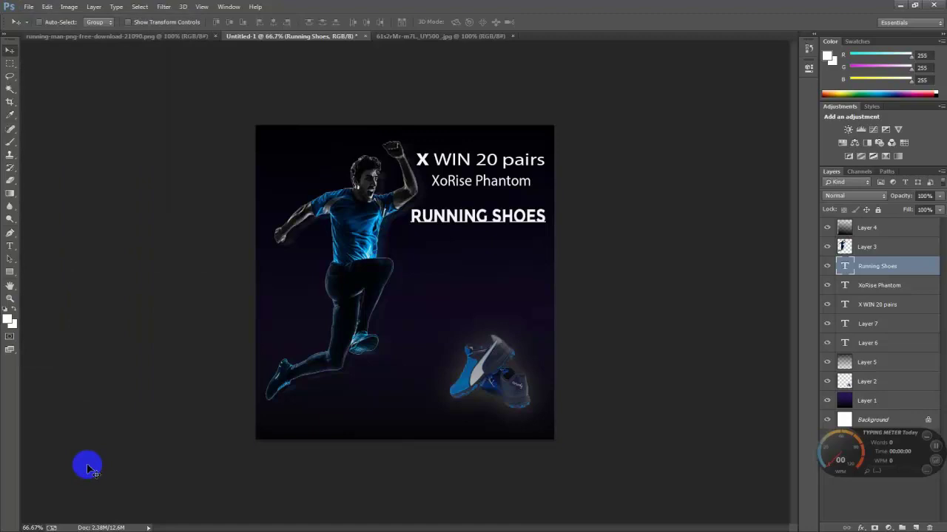
pyautogui.hotkey('ctrl', 'r')
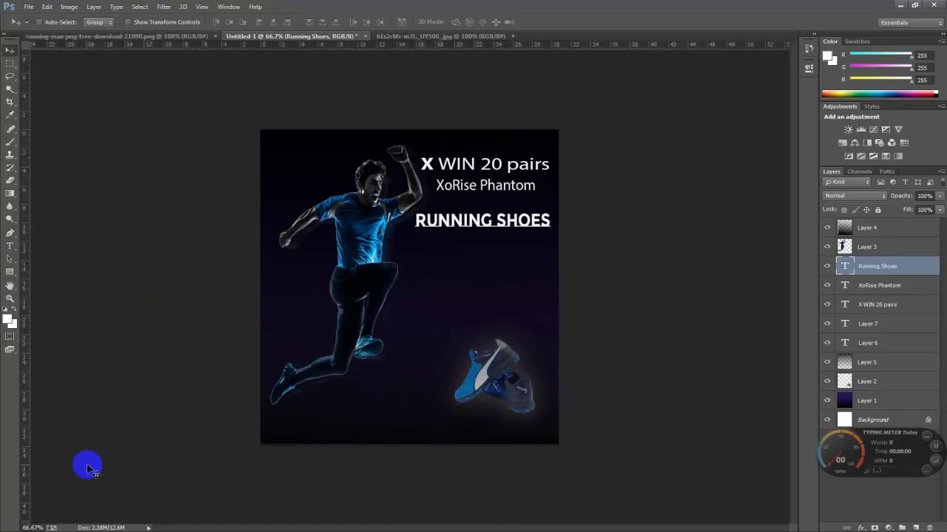
pyautogui.moveTo(26, 349)
pyautogui.mouseDown()
pyautogui.moveTo(580, 366)
pyautogui.moveTo(550, 363)
pyautogui.mouseUp()
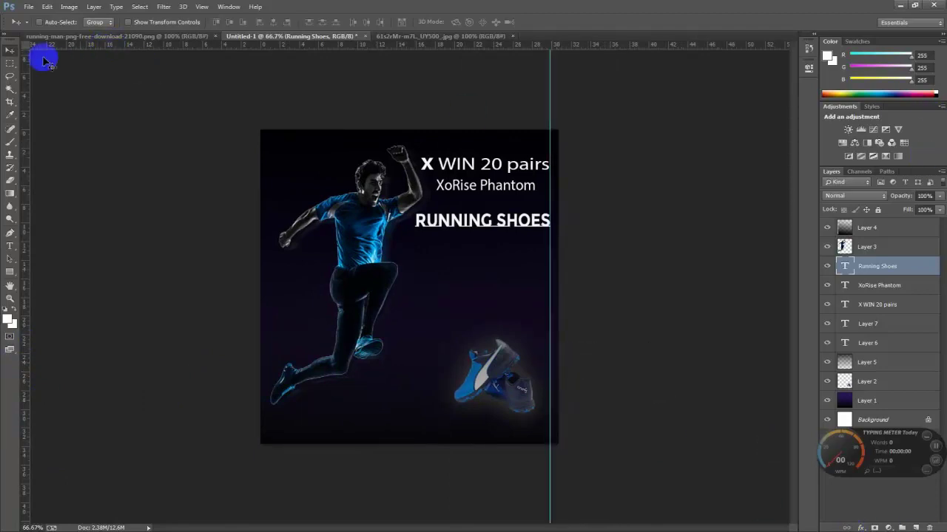
# - Select the X WIN 20 pairs text layer from the canvas, toggling transform handles
pyautogui.click(130, 22)
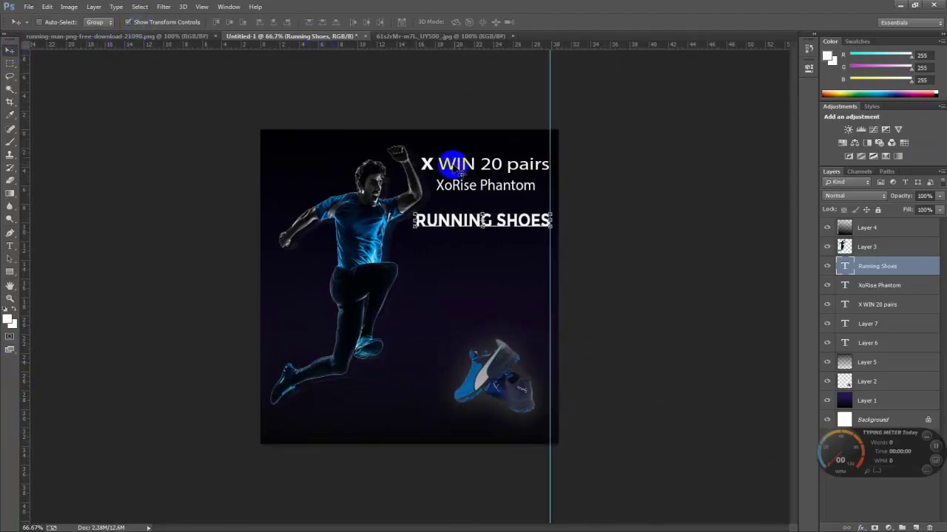
pyautogui.rightClick(453, 169)
pyautogui.click(459, 173)
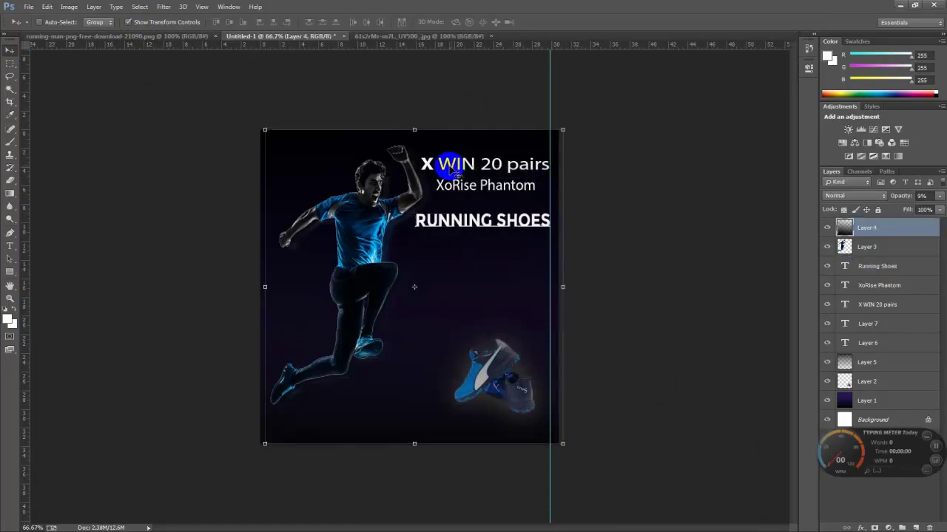
pyautogui.rightClick(451, 169)
pyautogui.click(474, 186)
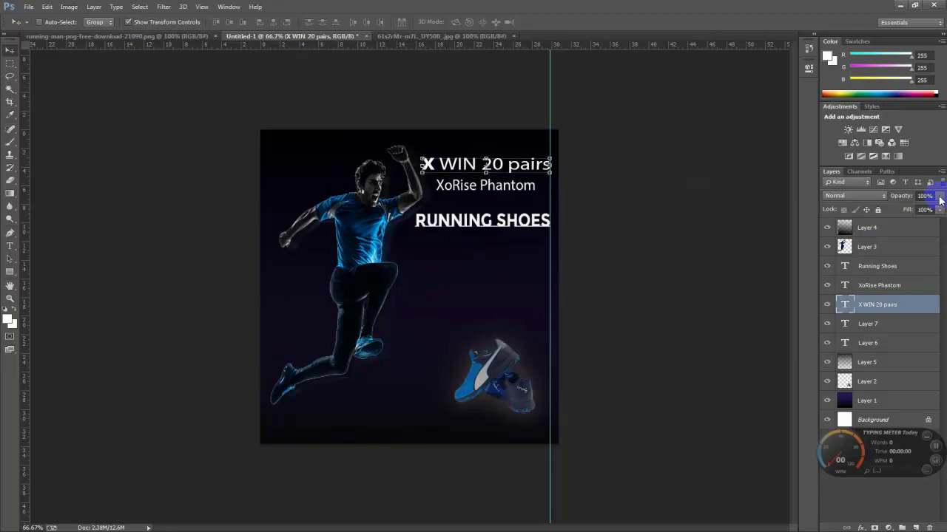
pyautogui.click(194, 22)
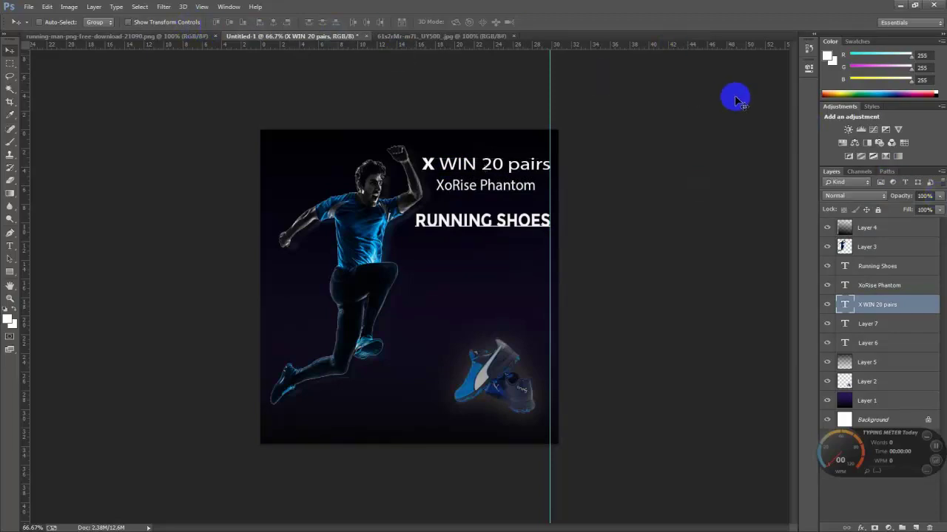
# - Select the Running Shoes text layer by right-clicking its headline
pyautogui.rightClick(521, 230)
pyautogui.click(530, 227)
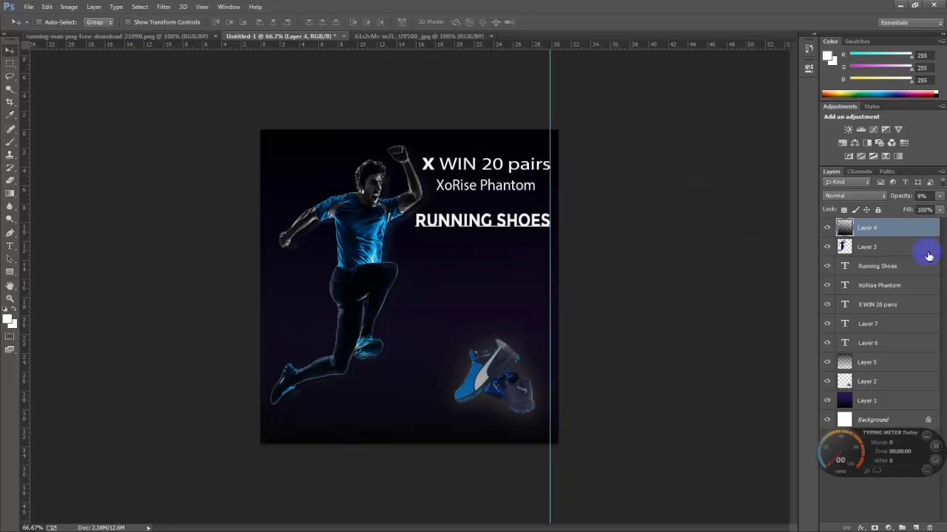
pyautogui.rightClick(506, 228)
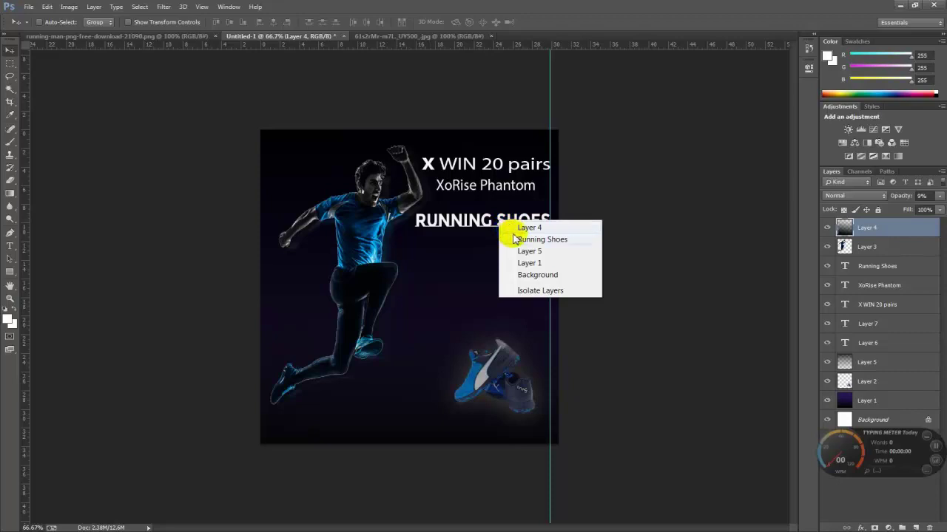
pyautogui.click(518, 239)
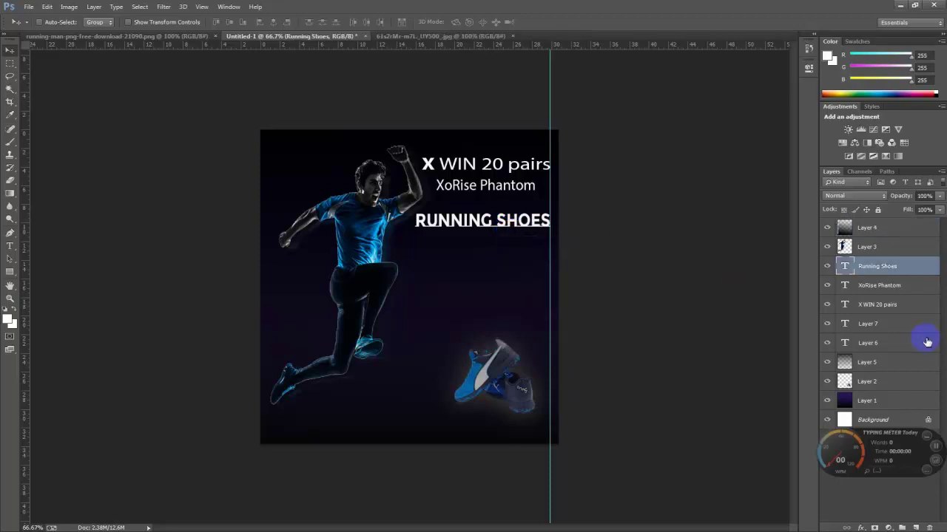
# - Nudge RUNNING SHOES 1 px right and lower XoRise Phantom, then nudge it 1 px up and 2 px left
pyautogui.press('Right')
pyautogui.press('Right')
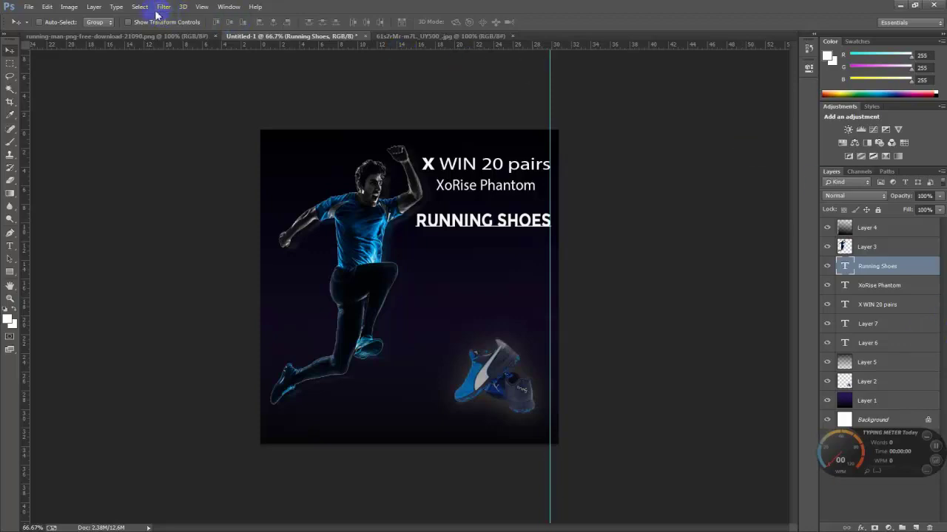
pyautogui.rightClick(459, 187)
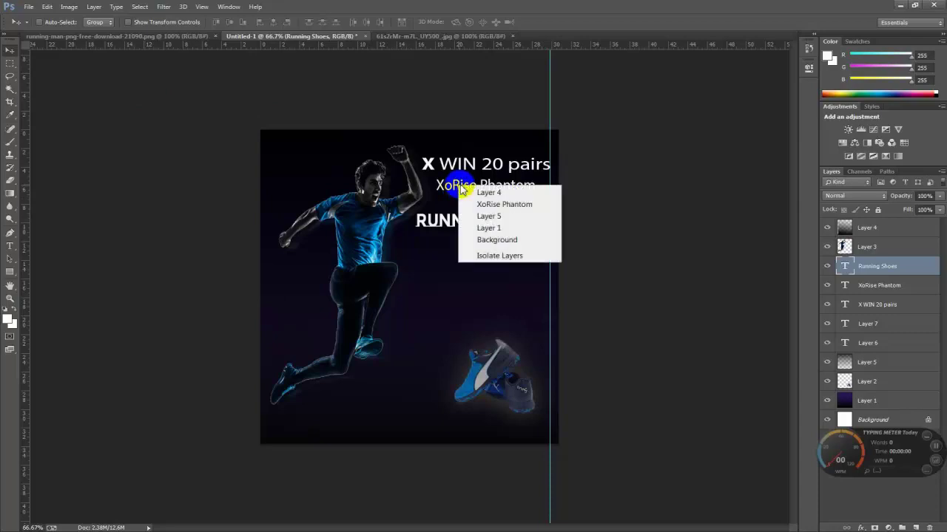
pyautogui.click(467, 202)
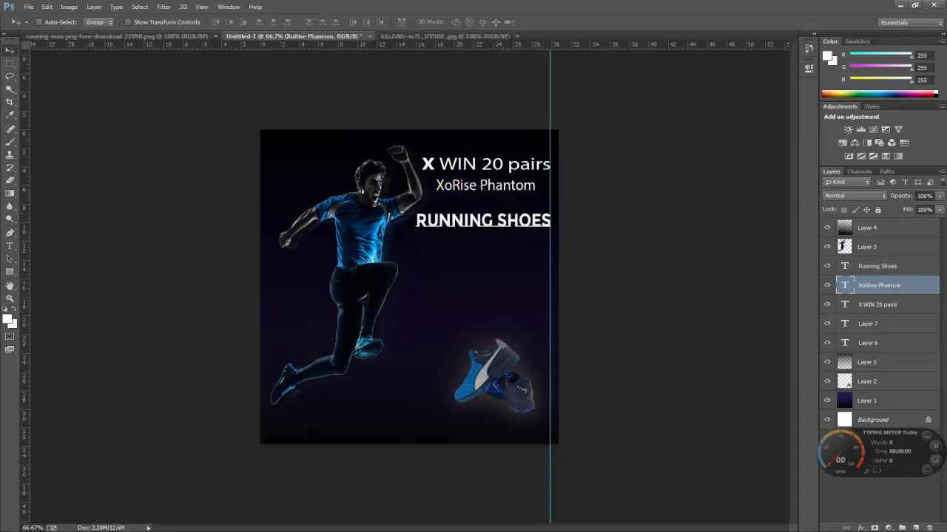
pyautogui.press('Down')
pyautogui.press('Down')
pyautogui.press('Down')
pyautogui.press('Down')
pyautogui.press('Down')
pyautogui.press('Down')
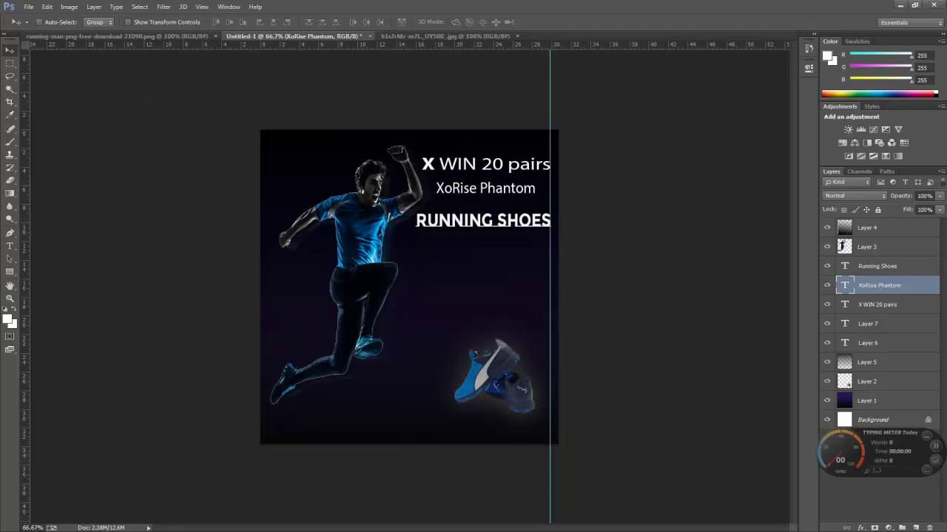
pyautogui.press('Down')
pyautogui.press('Down')
pyautogui.press('Down')
pyautogui.press('Down')
pyautogui.press('Down')
pyautogui.press('Down')
pyautogui.press('Down')
pyautogui.press('Down')
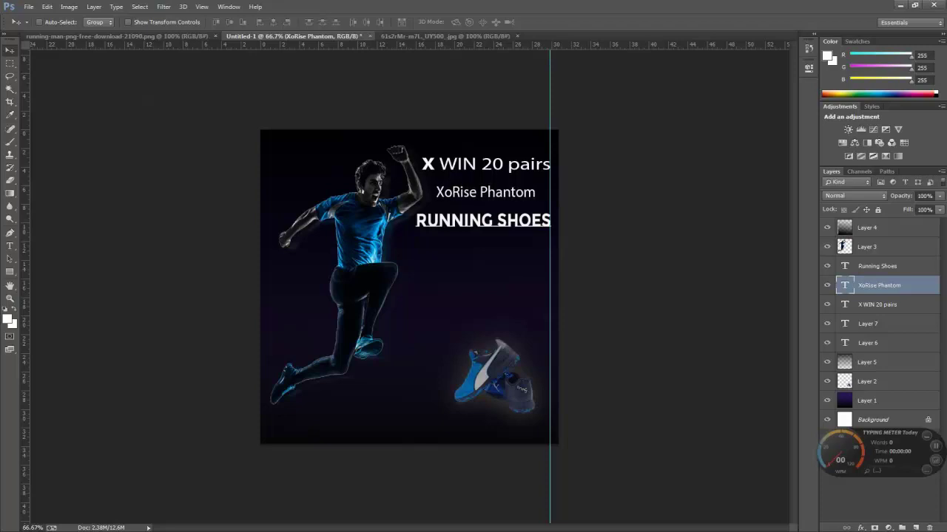
pyautogui.press('Down')
pyautogui.press('Up')
pyautogui.press('Up')
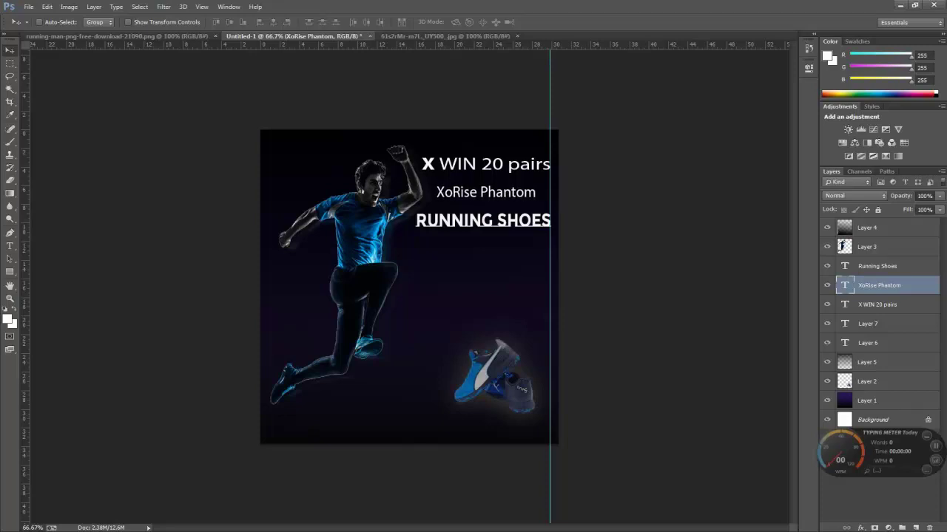
pyautogui.press('Left')
pyautogui.press('Left')
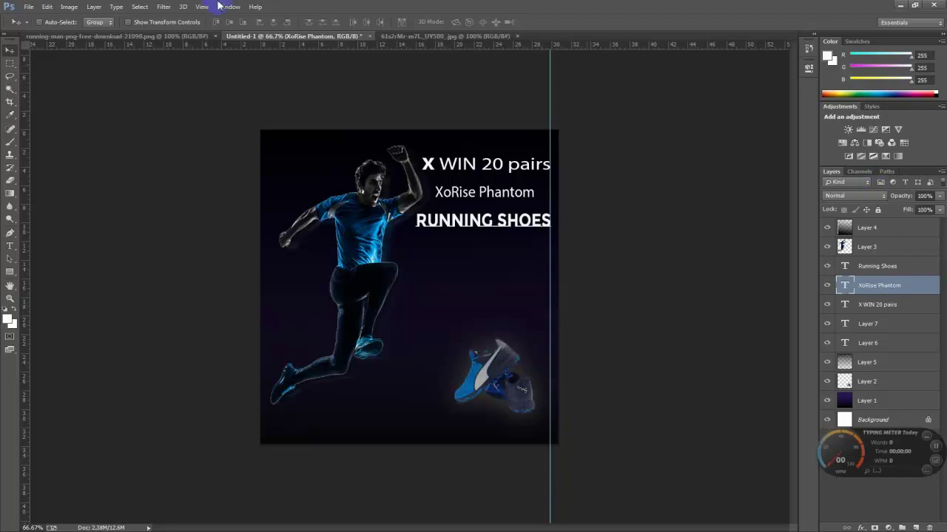
# - Select the Running Shoes text layer from the canvas with transform handles shown
pyautogui.click(189, 22)
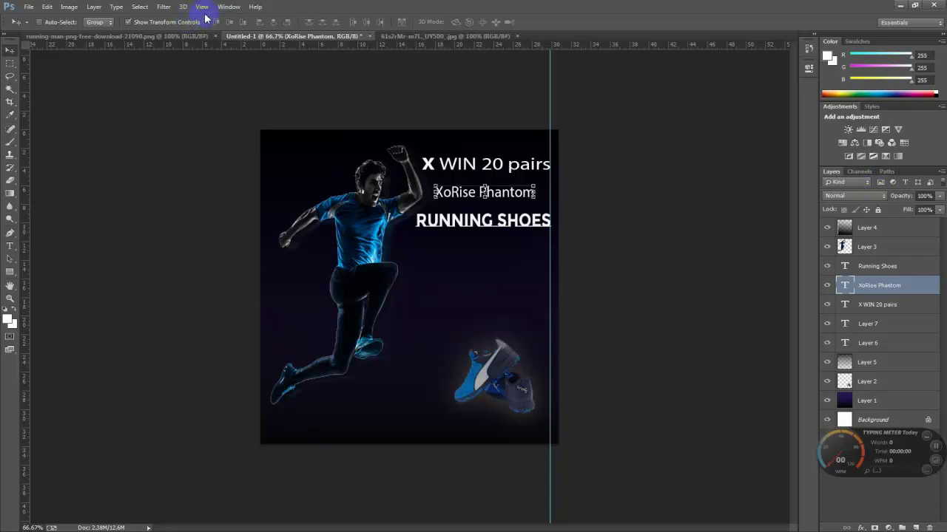
pyautogui.rightClick(445, 223)
pyautogui.click(474, 229)
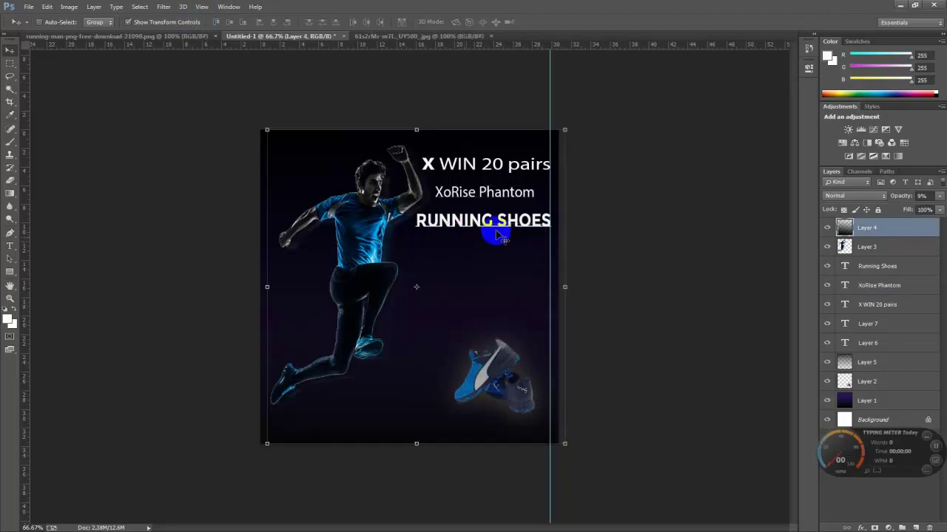
pyautogui.rightClick(465, 242)
pyautogui.click(465, 244)
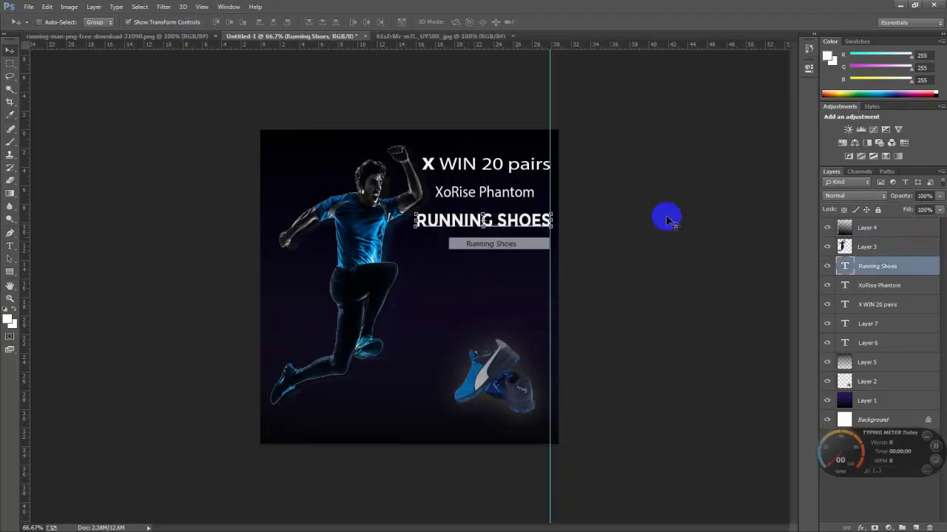
# - Give Running Shoes a Gradient Overlay with lowered gradient Smoothness
pyautogui.rightClick(864, 268)
pyautogui.click(635, 100)
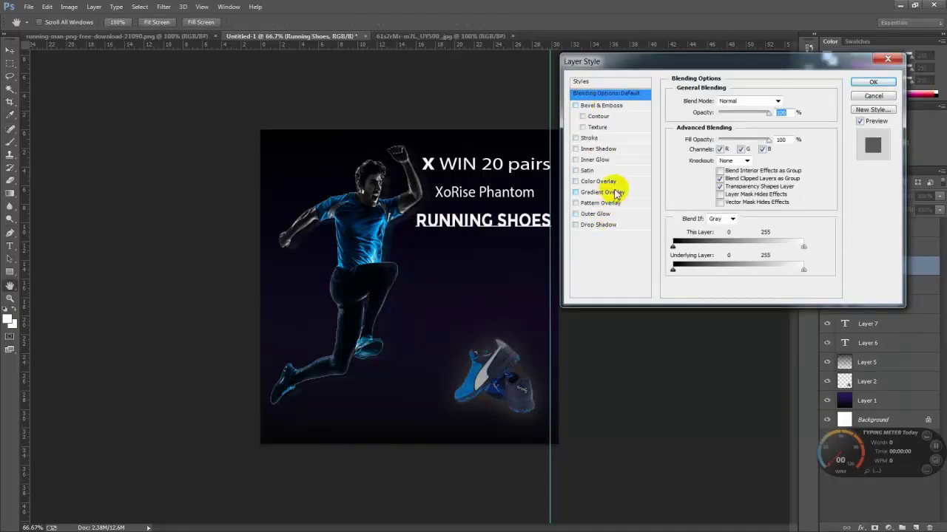
pyautogui.click(610, 192)
pyautogui.click(729, 123)
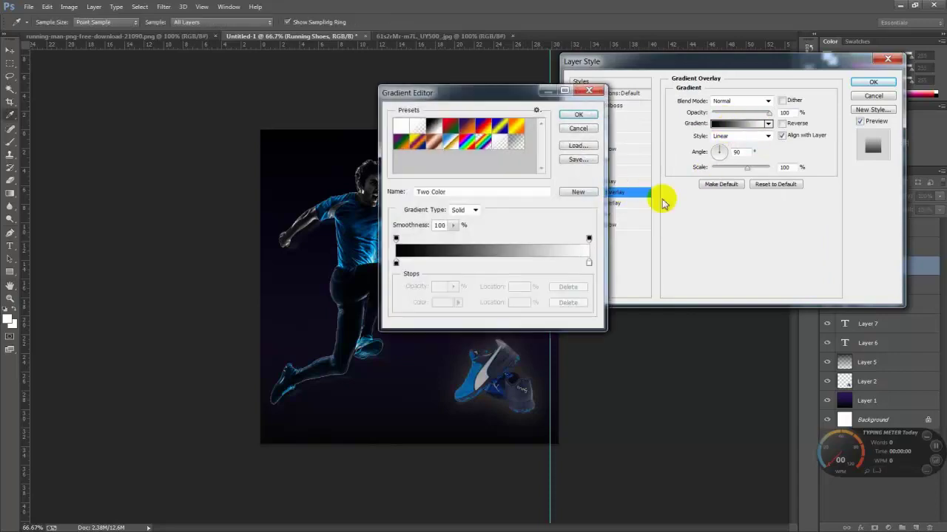
pyautogui.moveTo(516, 94)
pyautogui.mouseDown()
pyautogui.moveTo(903, 120)
pyautogui.moveTo(818, 104)
pyautogui.mouseUp()
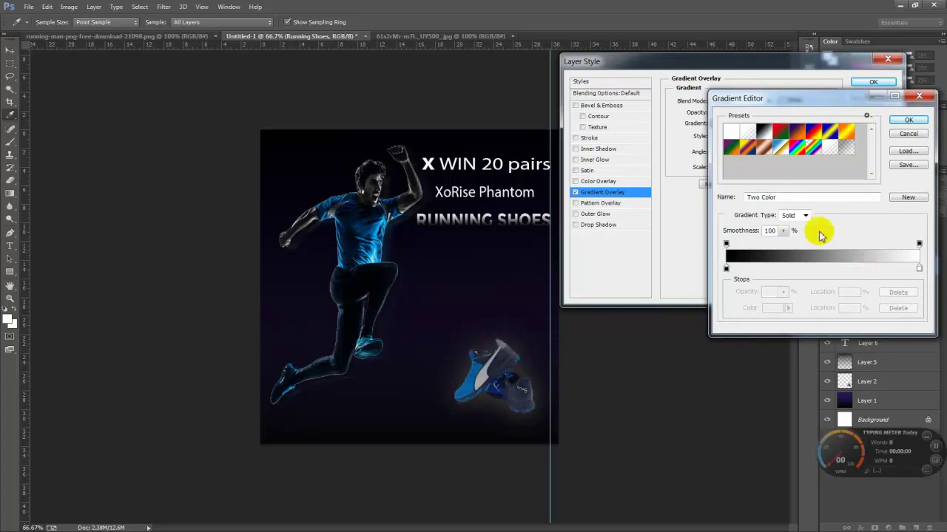
pyautogui.click(782, 230)
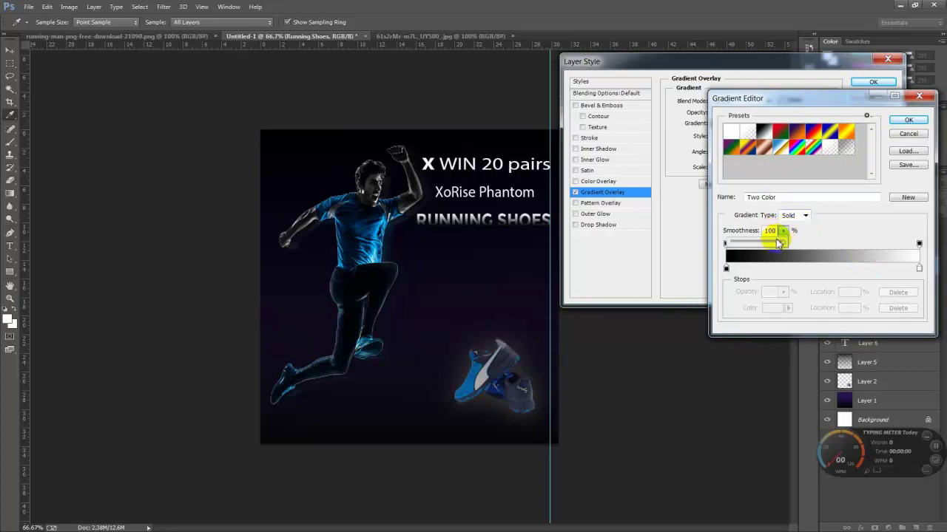
pyautogui.moveTo(777, 237)
pyautogui.mouseDown()
pyautogui.moveTo(755, 252)
pyautogui.moveTo(733, 246)
pyautogui.mouseUp()
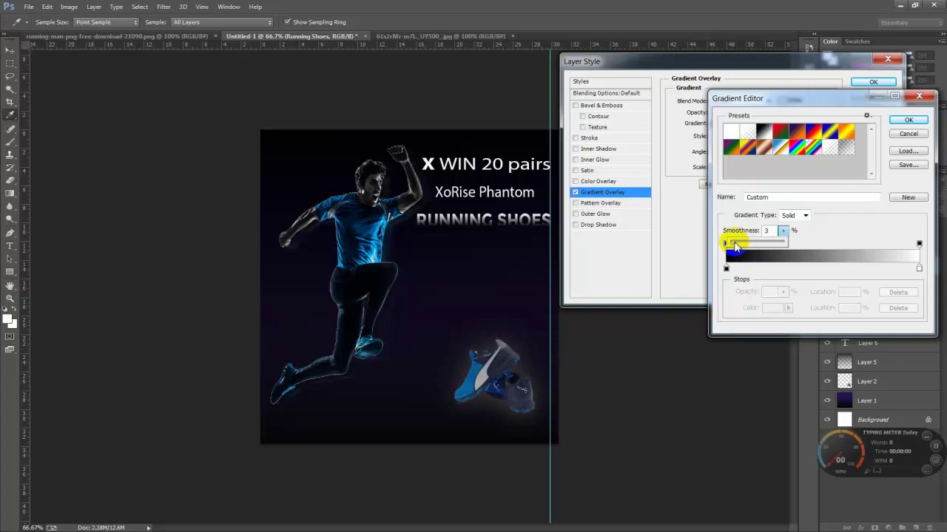
pyautogui.click(909, 121)
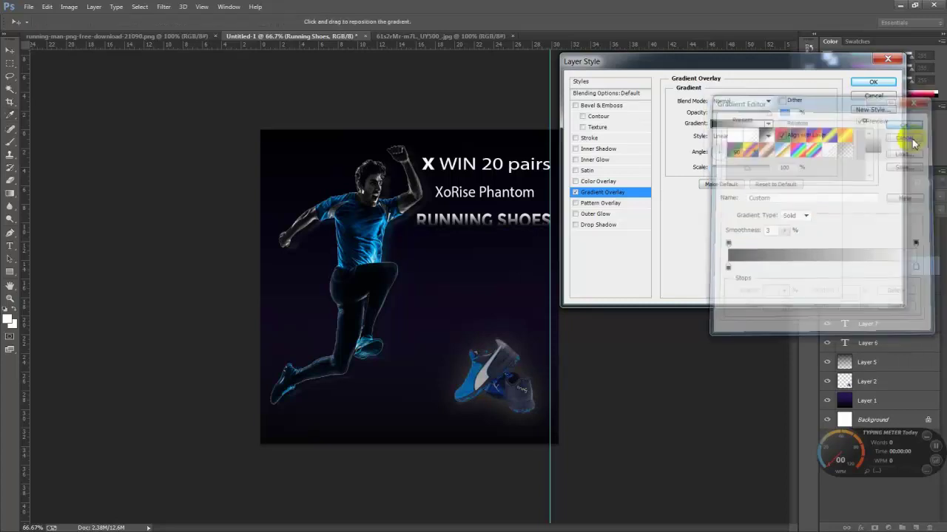
pyautogui.click(873, 82)
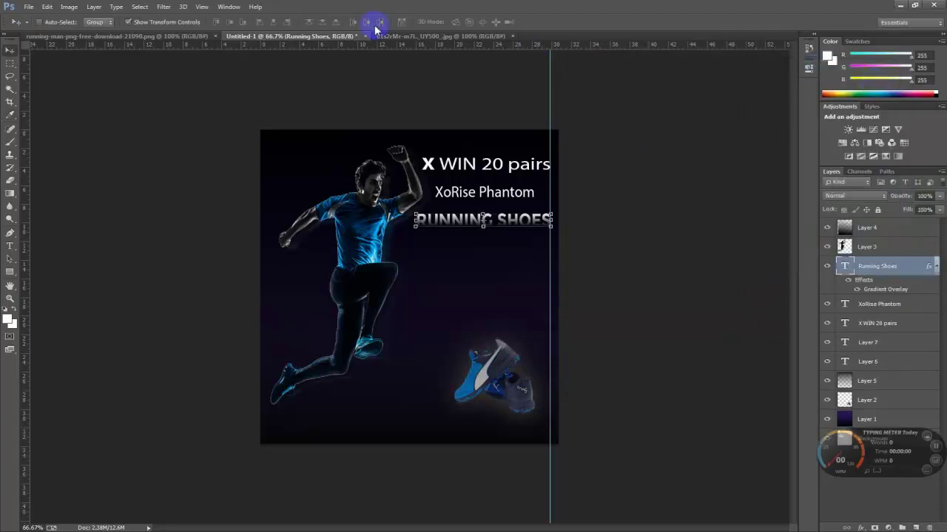
# - Hide transform handles and open Blending Options for the Running Shoes layer
pyautogui.click(163, 22)
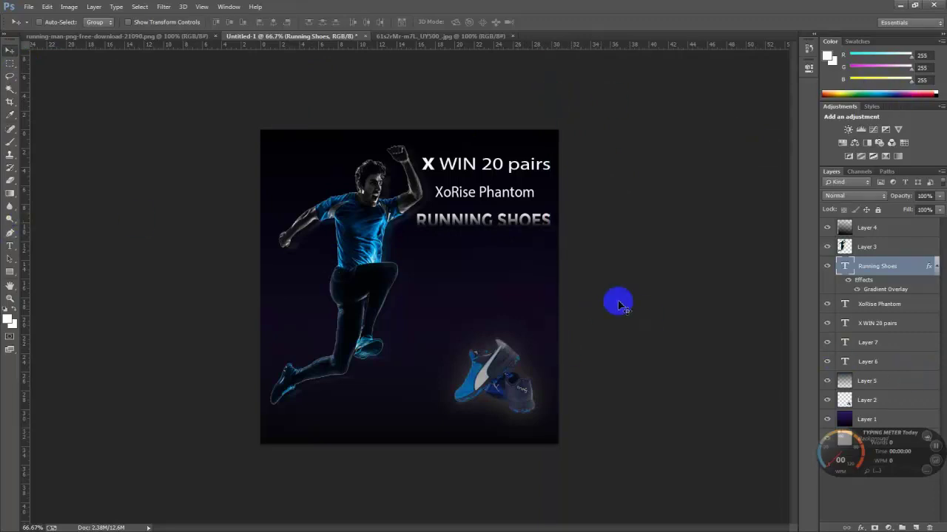
pyautogui.click(879, 270)
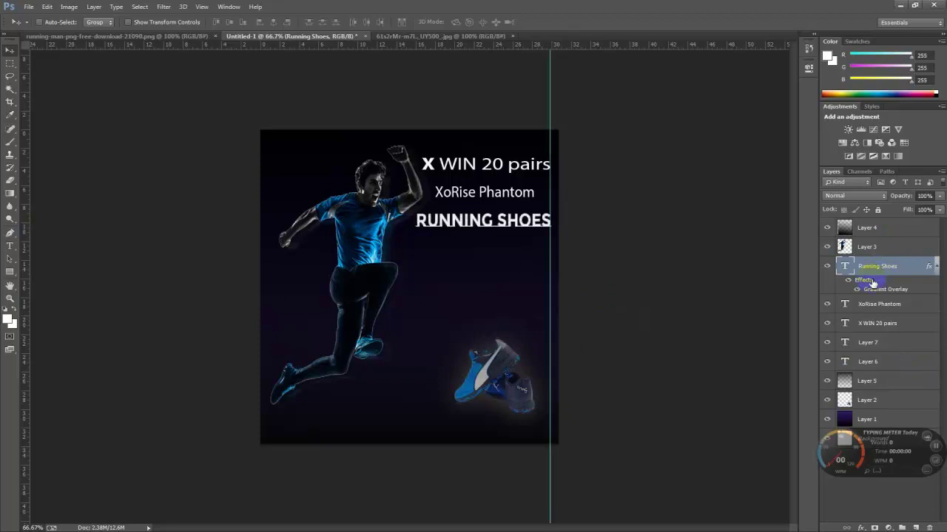
pyautogui.click(877, 287)
pyautogui.rightClick(877, 289)
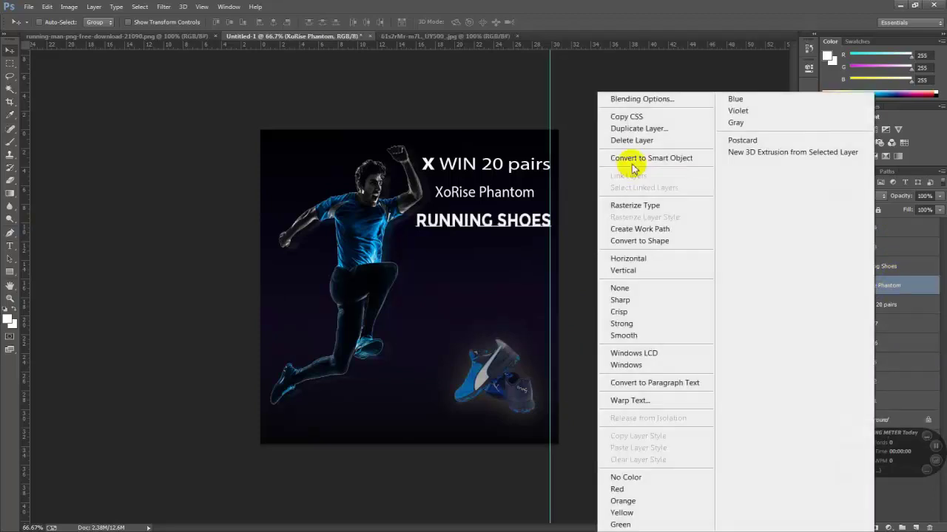
pyautogui.click(869, 270)
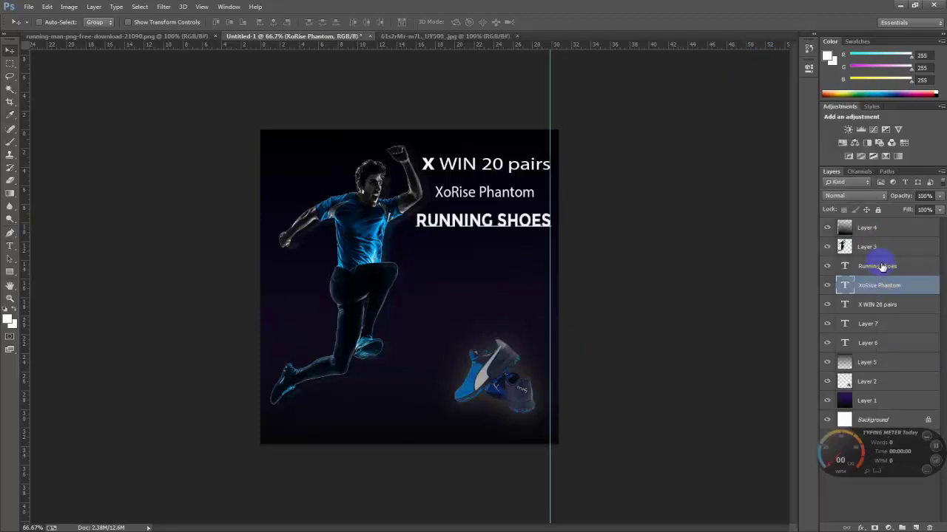
pyautogui.rightClick(877, 268)
pyautogui.click(659, 103)
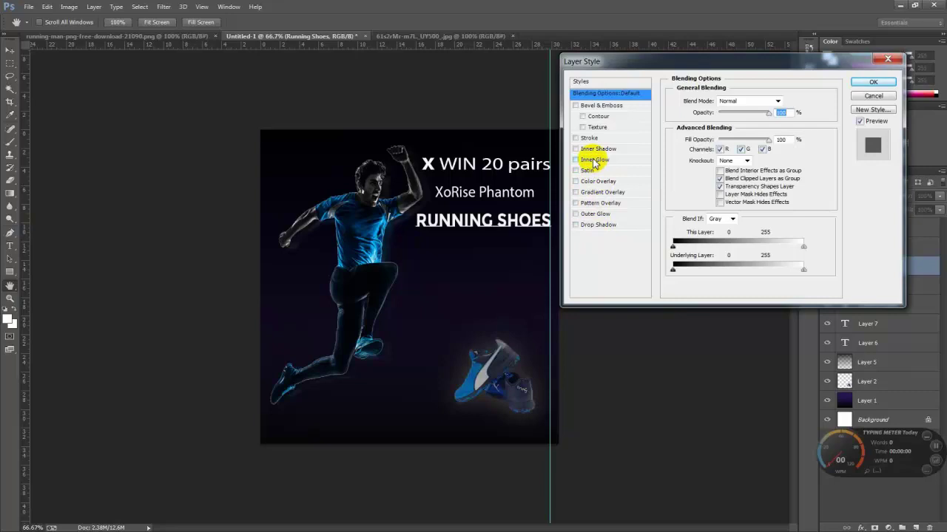
# - Add a 150 px Inner Glow and a Gradient Overlay at 10% scale
pyautogui.click(594, 160)
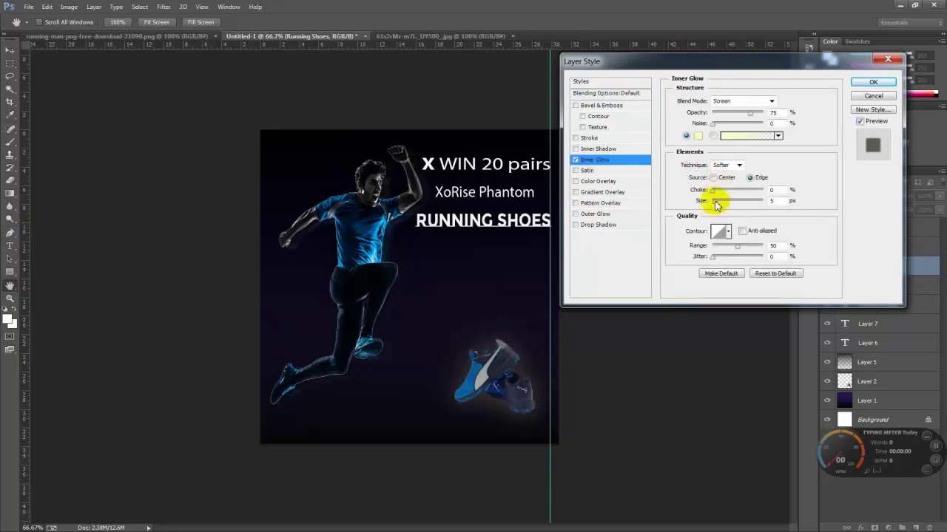
pyautogui.moveTo(714, 201); pyautogui.dragTo(782, 194)
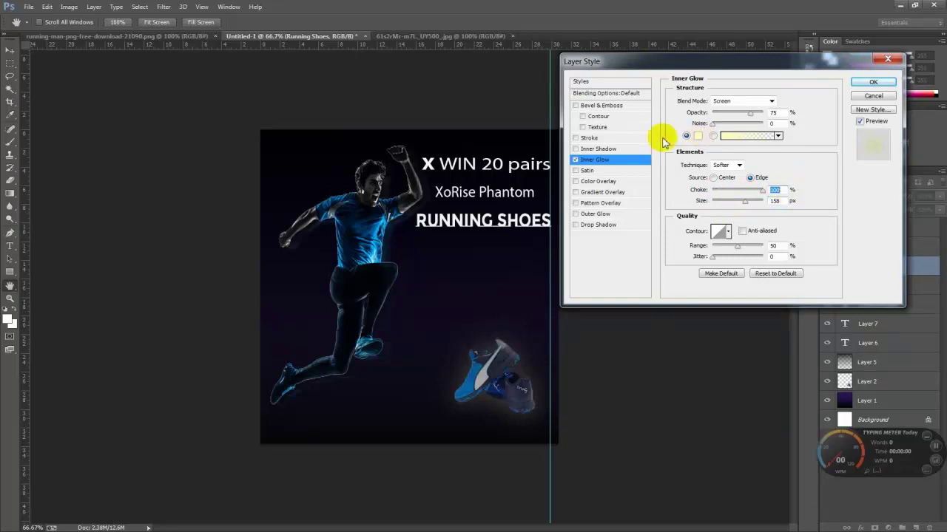
pyautogui.click(592, 192)
pyautogui.moveTo(746, 170); pyautogui.dragTo(710, 170)
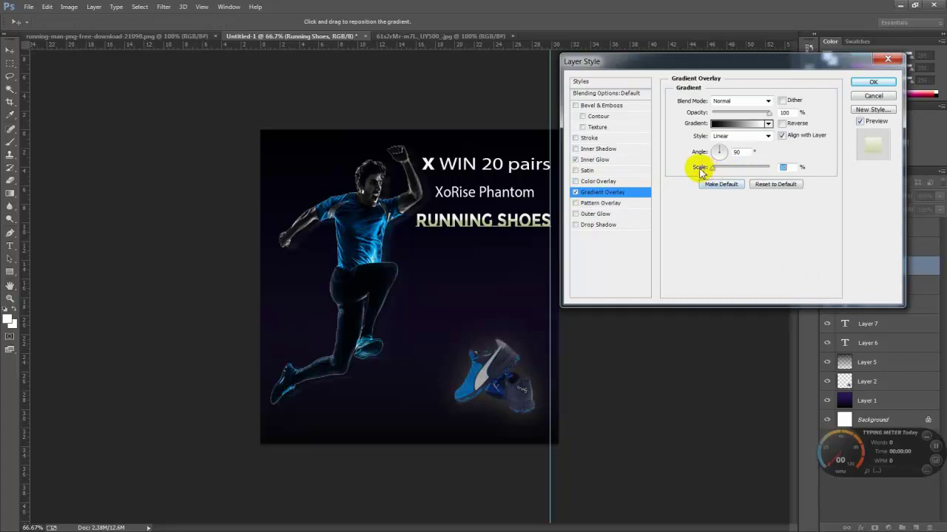
pyautogui.moveTo(762, 117); pyautogui.dragTo(817, 123)
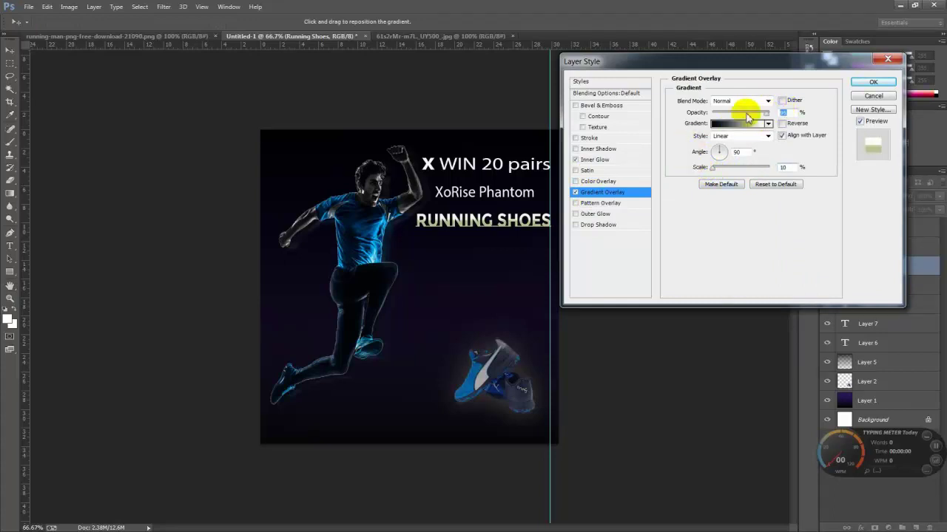
pyautogui.click(873, 82)
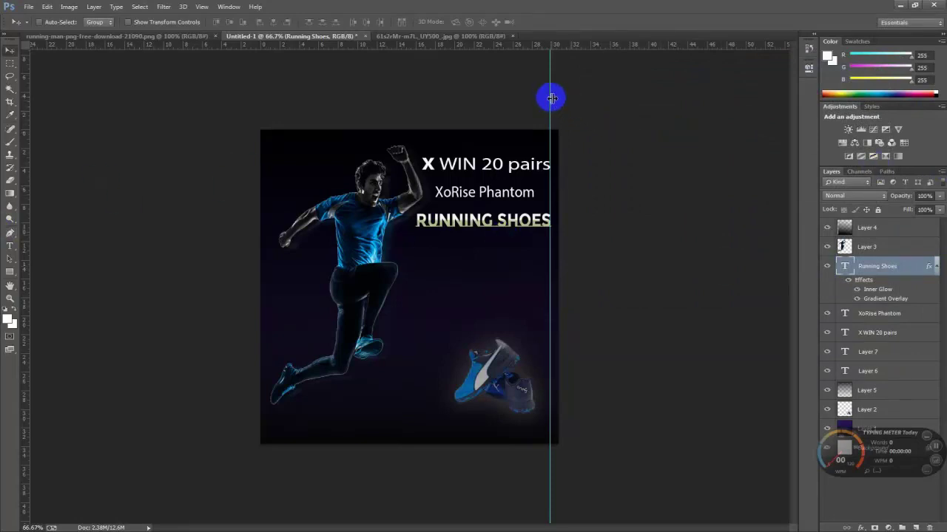
# - Drag the vertical guide back onto the ruler to delete it
pyautogui.moveTo(550, 96); pyautogui.dragTo(550, 44)
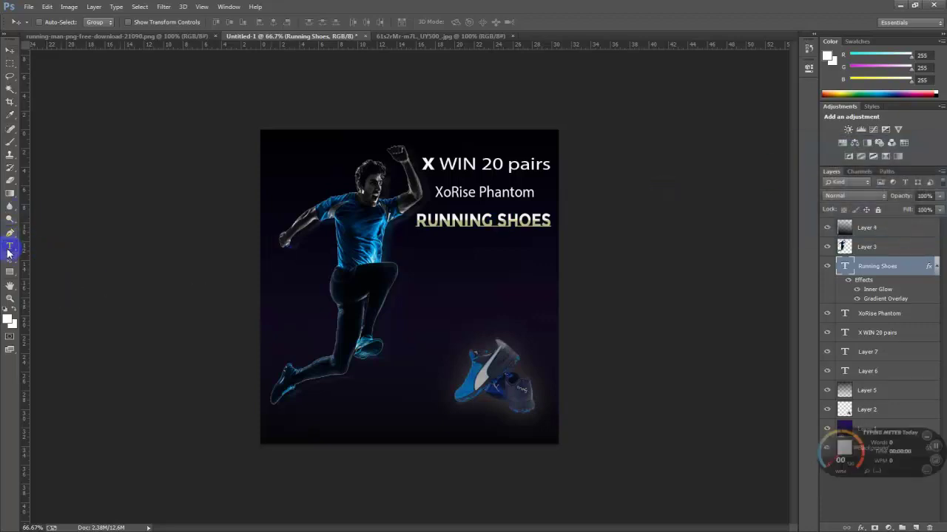
# - Add a white 'LIVE' text line just below the RUNNING SHOES headline
pyautogui.click(10, 246)
pyautogui.click(424, 294)
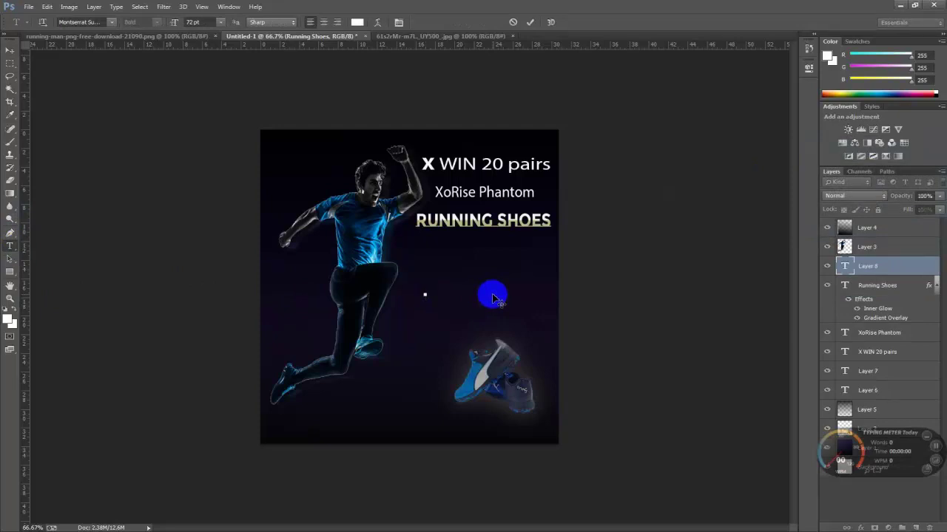
pyautogui.write('LIVE')
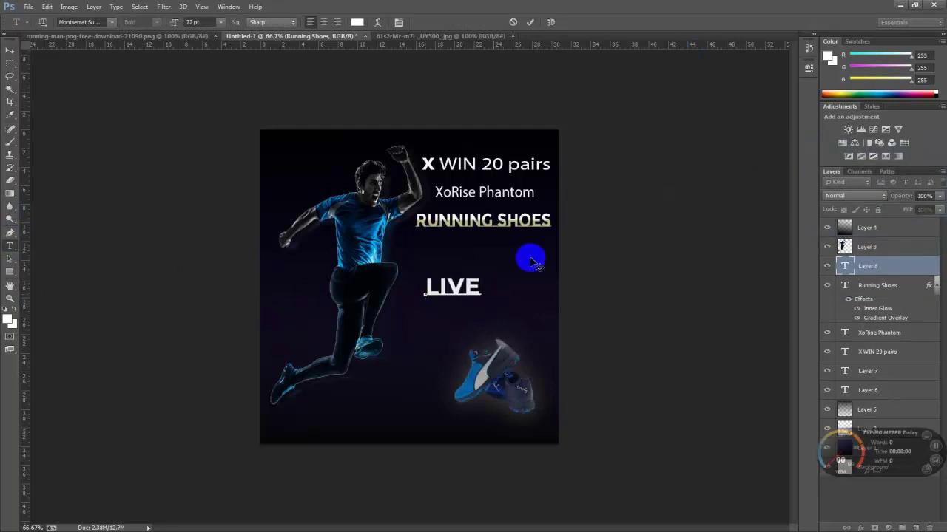
pyautogui.moveTo(415, 287); pyautogui.dragTo(427, 291)
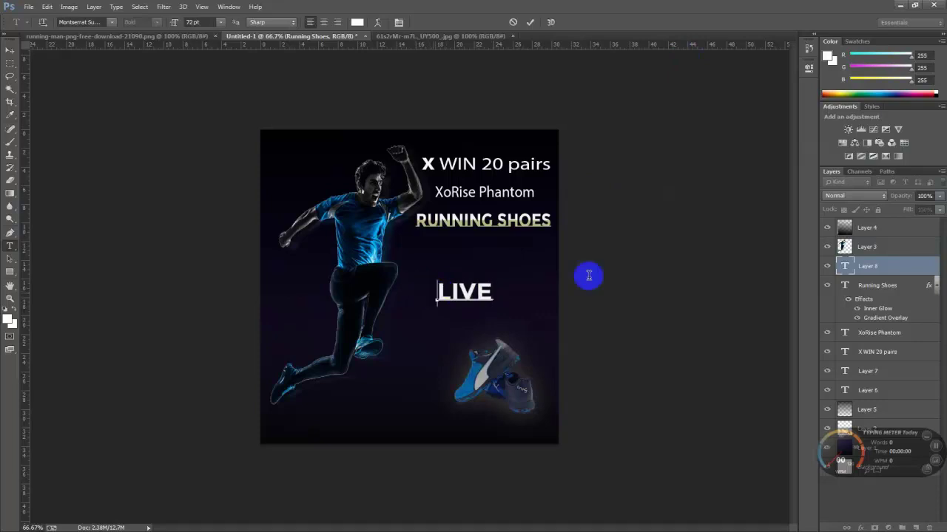
pyautogui.hotkey('ctrl', 'a')
# - Step through font families on LIVE, including Myriad Pro
pyautogui.click(88, 22)
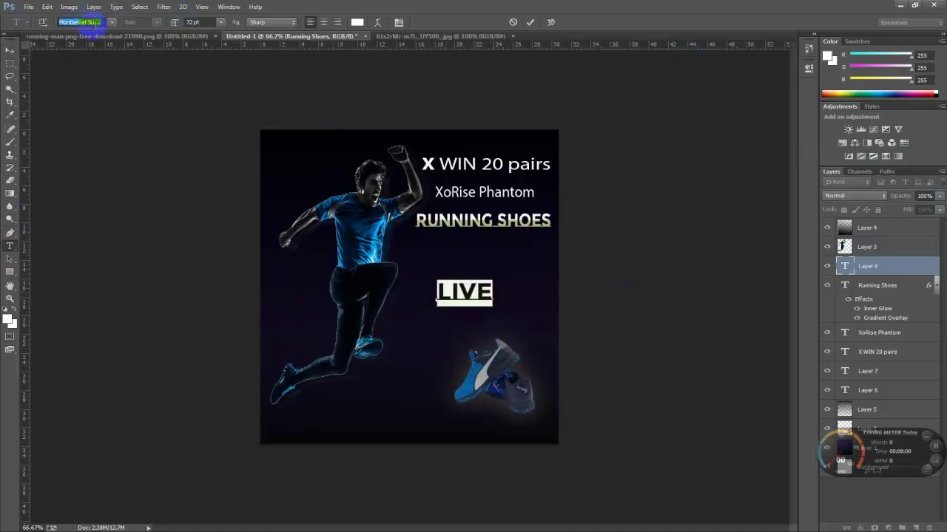
pyautogui.press('Down')
pyautogui.press('Down')
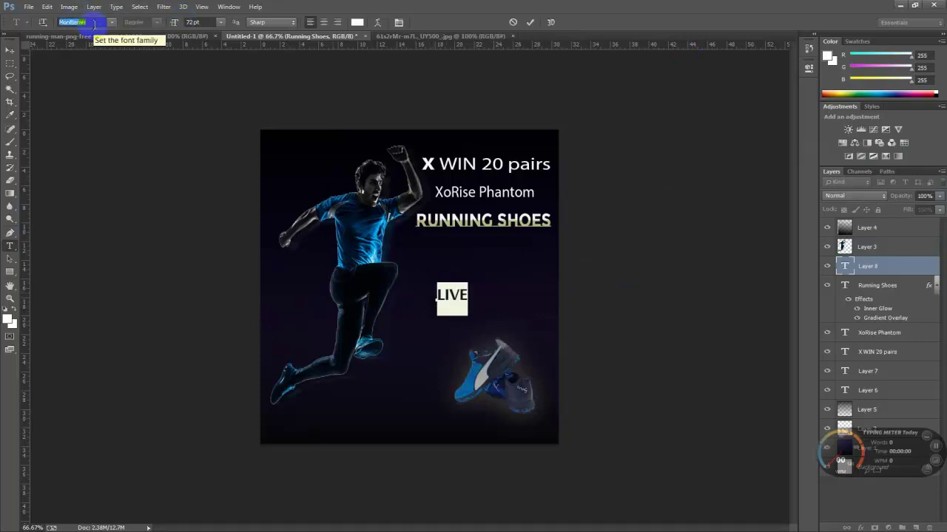
pyautogui.press('Down')
pyautogui.press('Down')
pyautogui.press('Down')
pyautogui.press('Down')
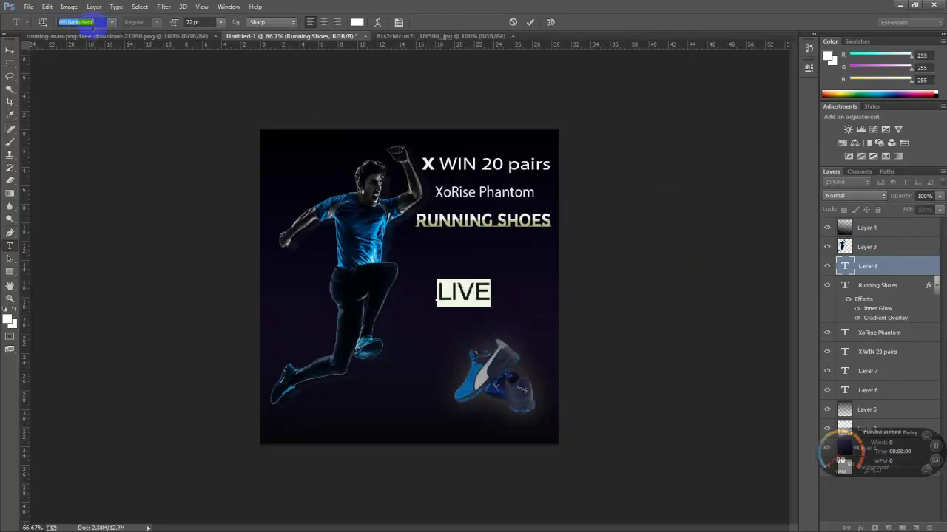
pyautogui.press('Down')
pyautogui.press('Down')
pyautogui.press('Down')
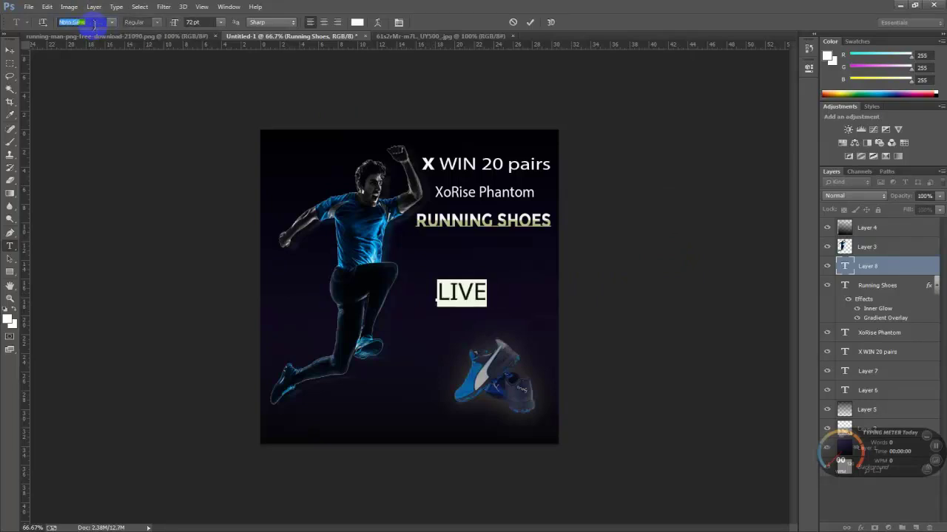
pyautogui.press('Down')
pyautogui.press('Down')
pyautogui.press('Down')
pyautogui.press('Down')
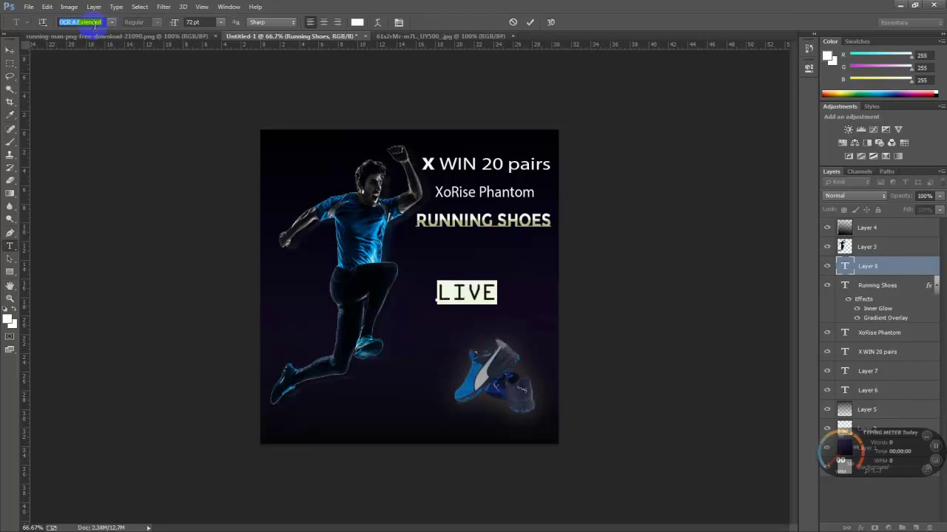
pyautogui.press('Down')
pyautogui.press('Down')
pyautogui.press('Down')
pyautogui.press('Down')
pyautogui.press('Down')
pyautogui.press('Down')
pyautogui.press('Down')
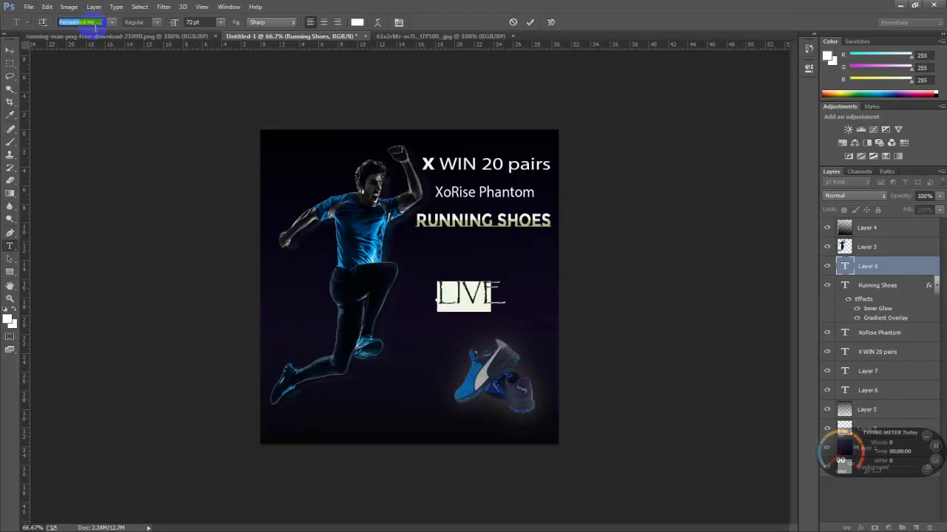
pyautogui.press('Down')
pyautogui.press('Down')
pyautogui.press('Down')
pyautogui.press('Down')
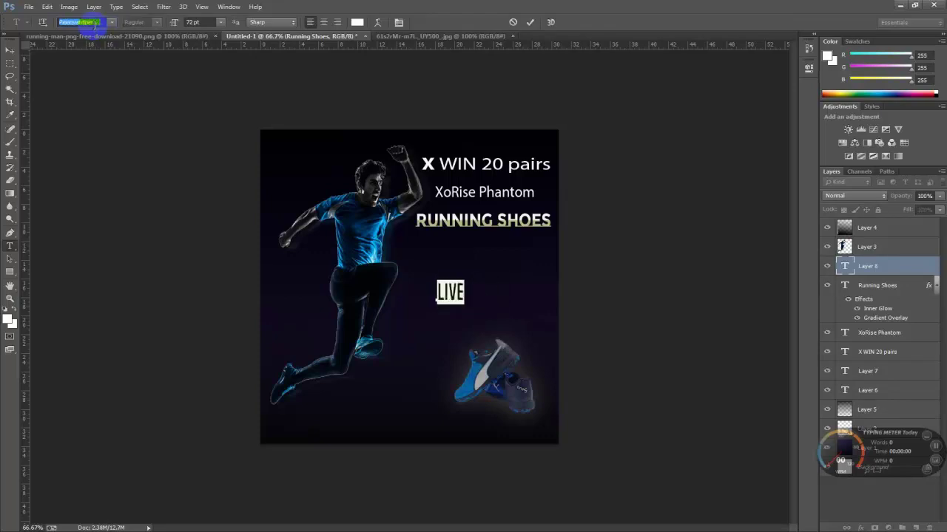
# - Stretch LIVE wider and flatter and move it up beneath RUNNING SHOES
pyautogui.click(9, 50)
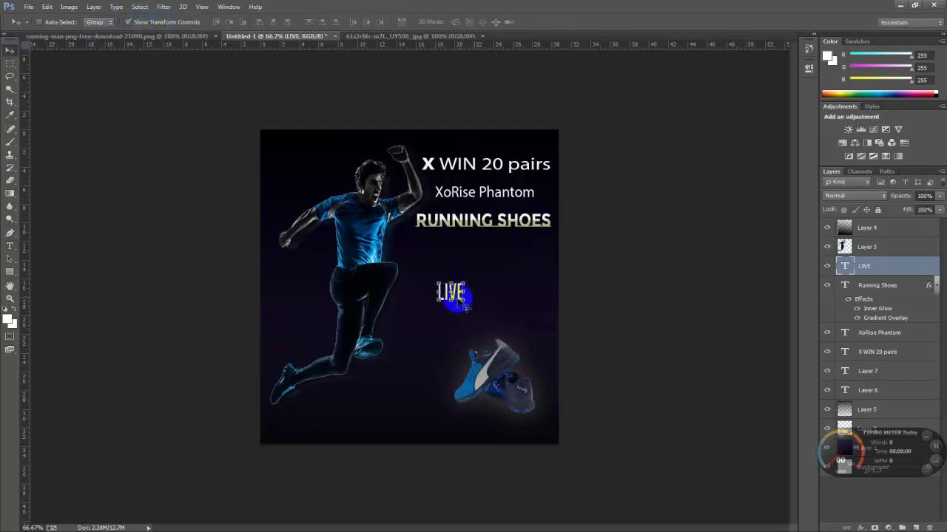
pyautogui.click(452, 304)
pyautogui.moveTo(452, 303); pyautogui.dragTo(492, 263)
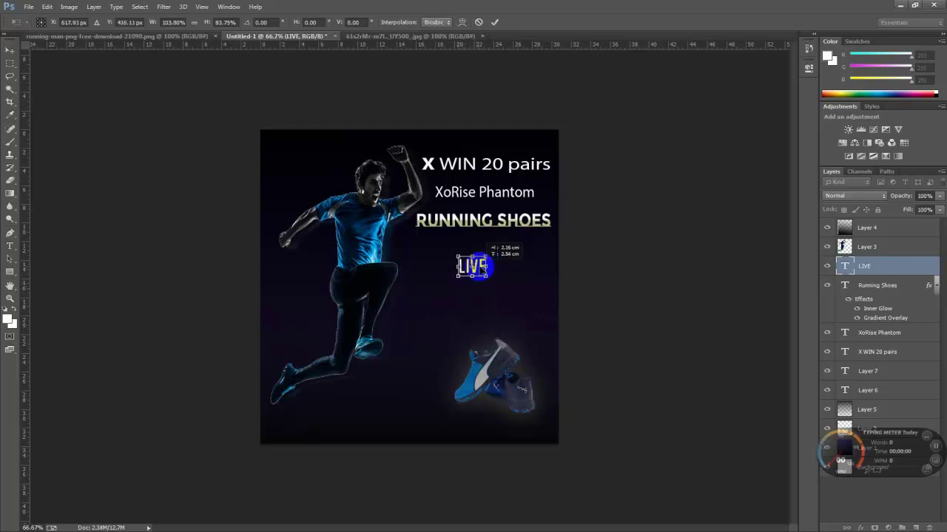
pyautogui.click(495, 23)
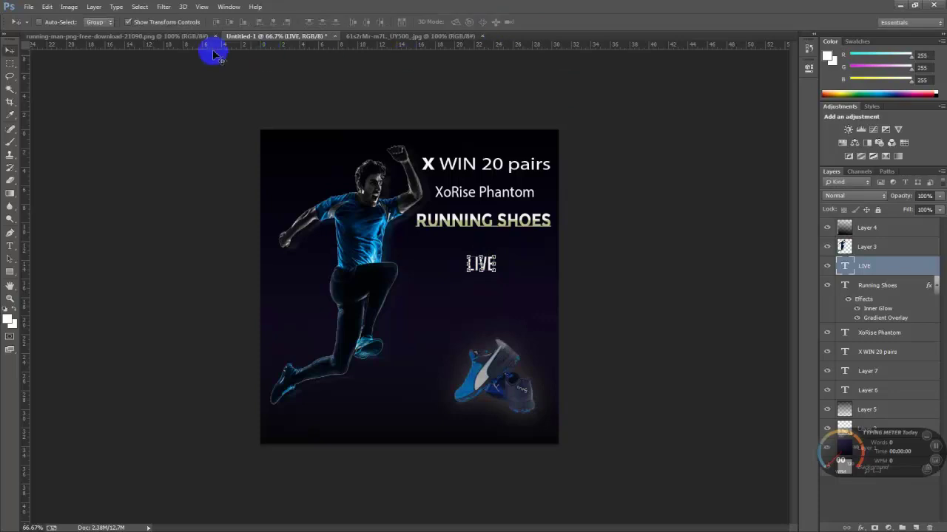
pyautogui.click(166, 23)
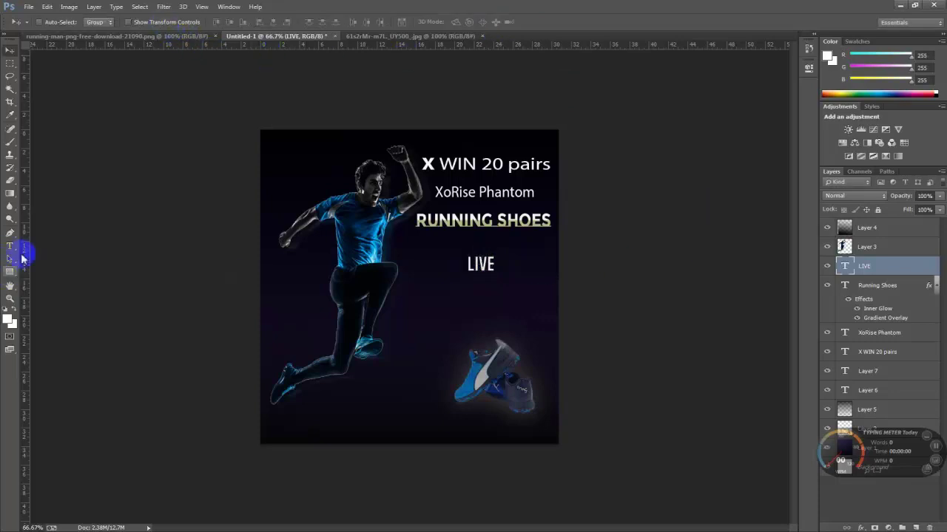
# - Reselect all the LIVE text and start browsing fonts, jumping to 'Sc' in the list
pyautogui.click(14, 247)
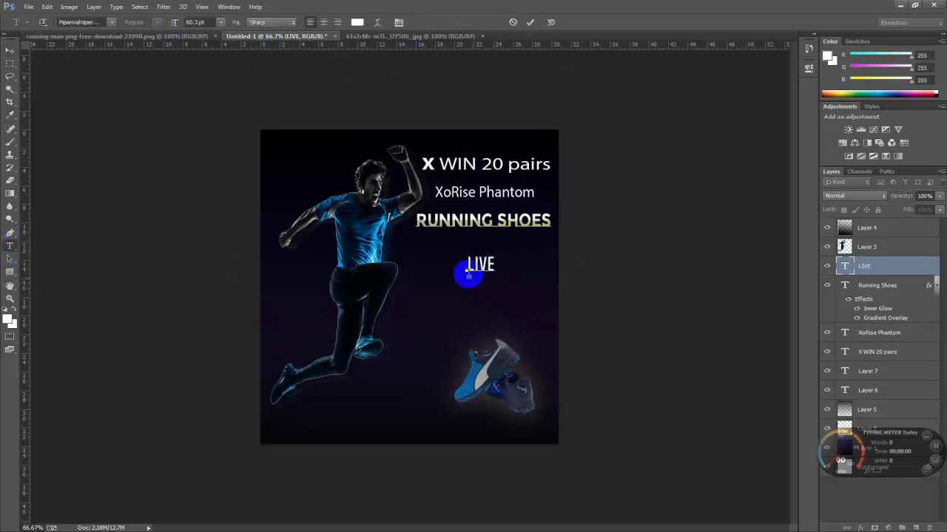
pyautogui.click(468, 266)
pyautogui.hotkey('ctrl', 'a')
pyautogui.click(78, 22)
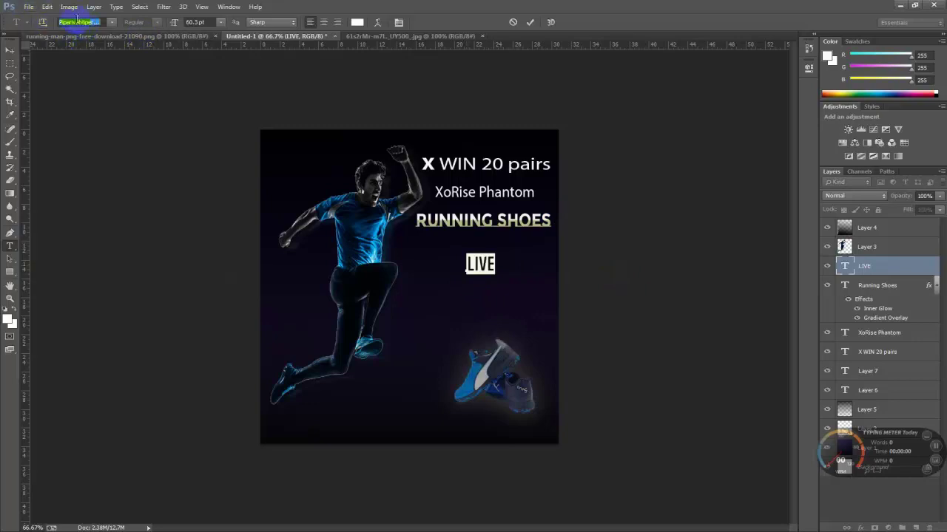
pyautogui.press('Up')
pyautogui.press('Up')
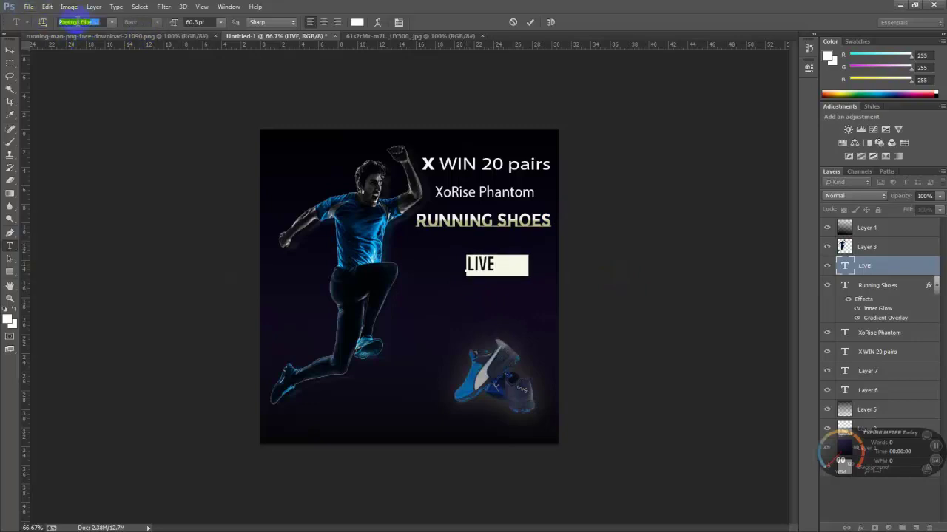
pyautogui.press('Up')
pyautogui.press('Up')
pyautogui.press('Up')
pyautogui.write('Sc')
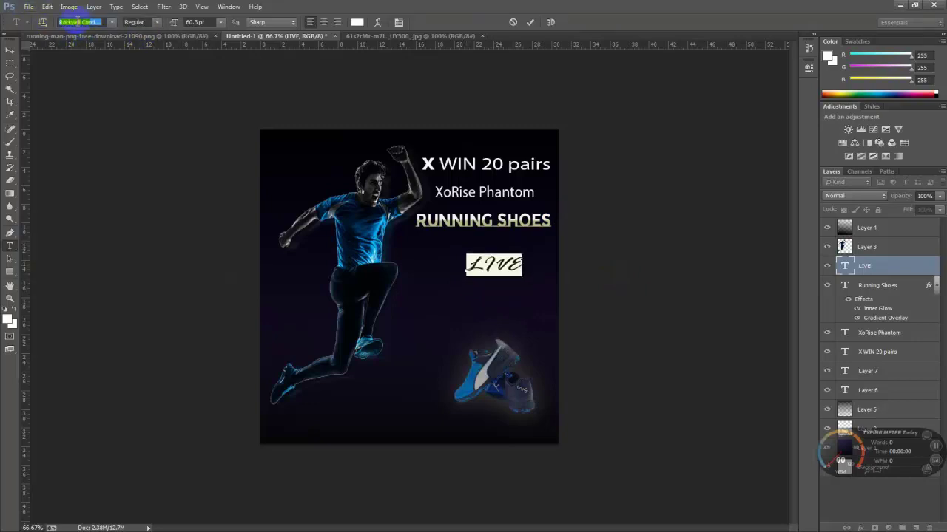
# - Preview successive fonts on LIVE, including Tahoma
pyautogui.press('Down')
pyautogui.press('Down')
pyautogui.press('Down')
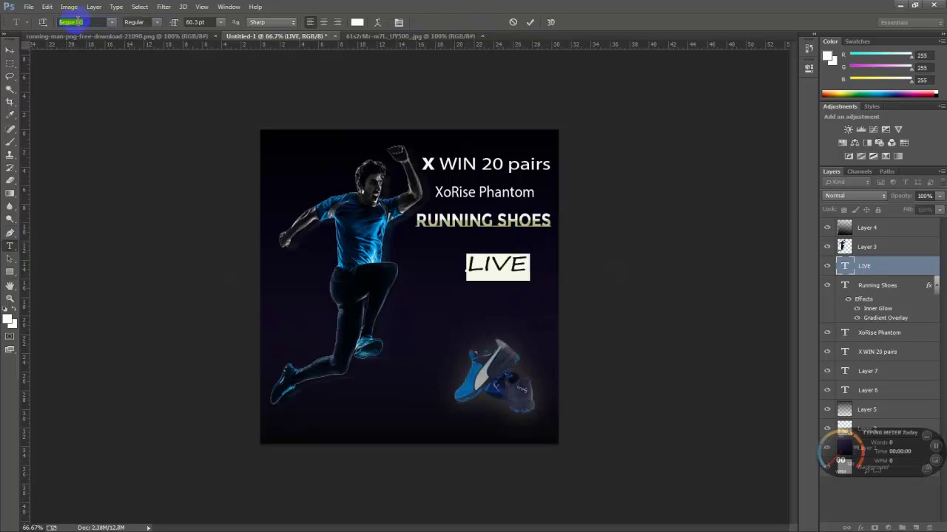
pyautogui.press('Down')
pyautogui.press('Down')
pyautogui.press('Down')
pyautogui.press('Down')
pyautogui.press('Down')
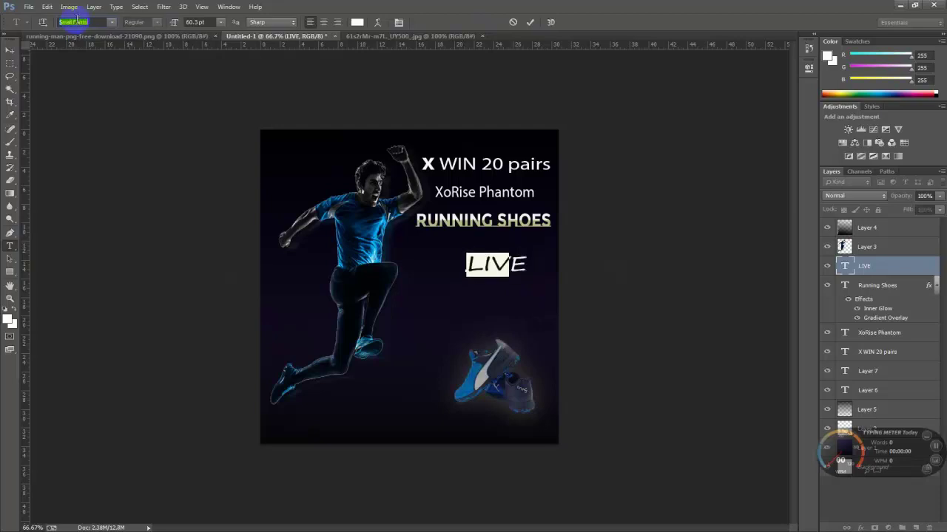
pyautogui.press('Down')
pyautogui.press('Down')
pyautogui.press('Down')
pyautogui.press('Down')
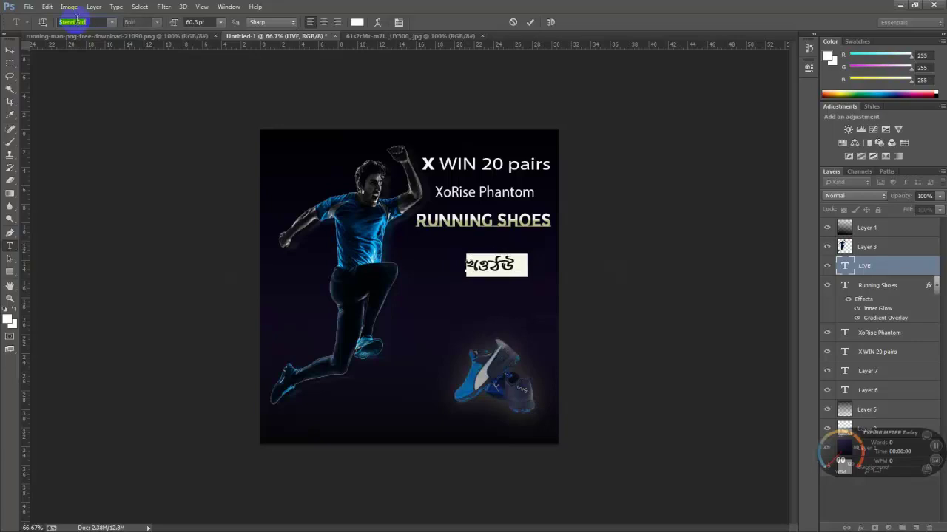
pyautogui.press('Down')
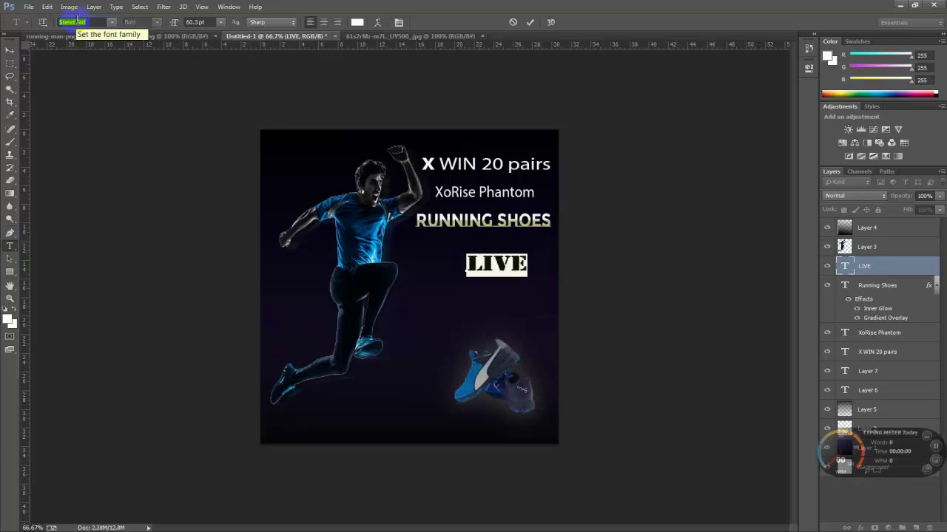
pyautogui.press('Down')
pyautogui.press('Down')
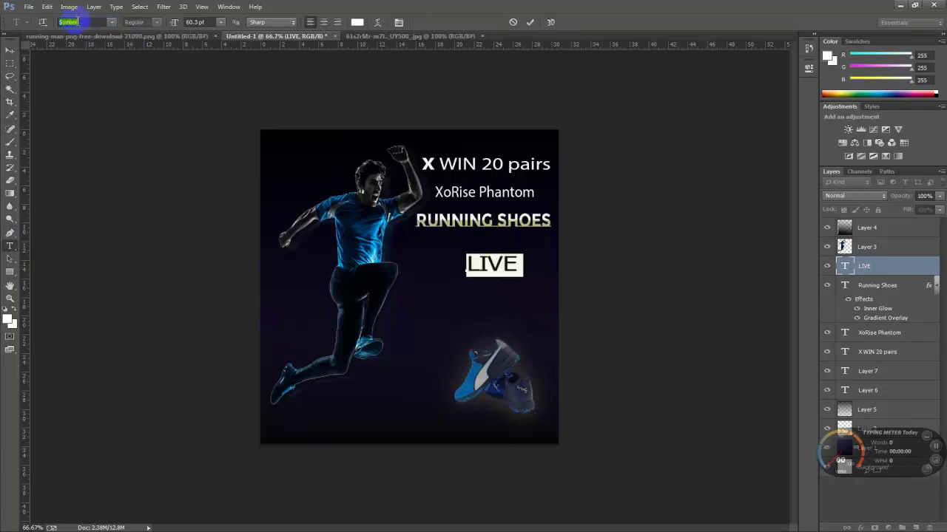
pyautogui.press('Down')
pyautogui.press('Down')
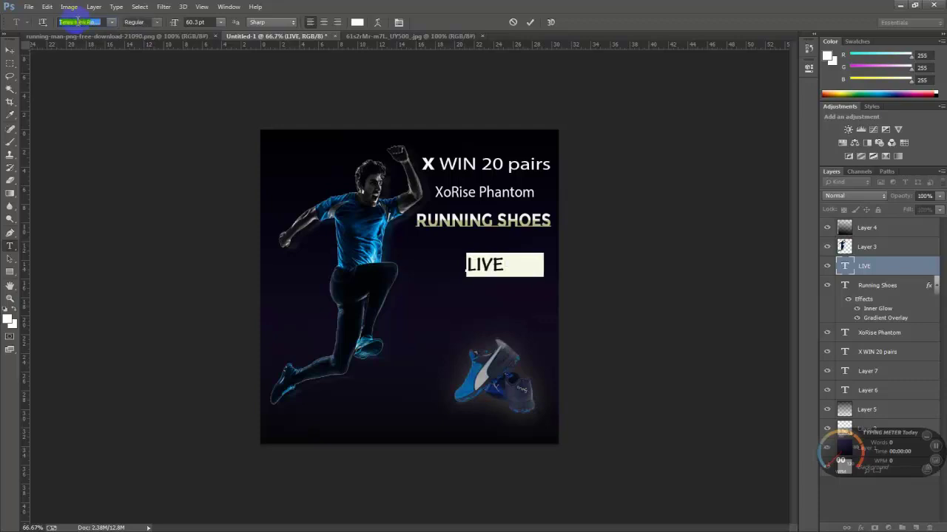
pyautogui.press('Down')
pyautogui.press('Down')
pyautogui.press('Down')
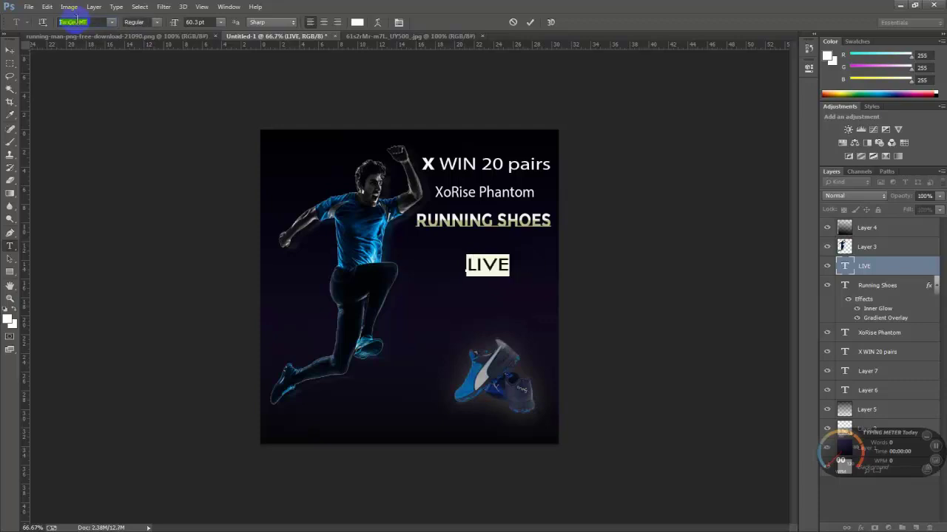
pyautogui.press('Down')
pyautogui.press('Down')
pyautogui.press('Down')
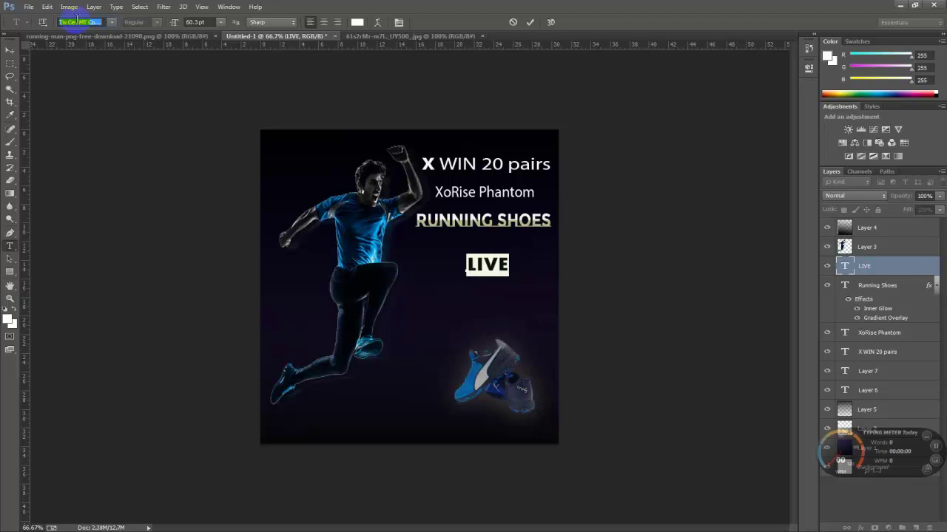
# - Keep previewing fonts on LIVE, past a serif to bold sans-serif options
pyautogui.press('Down')
pyautogui.press('Down')
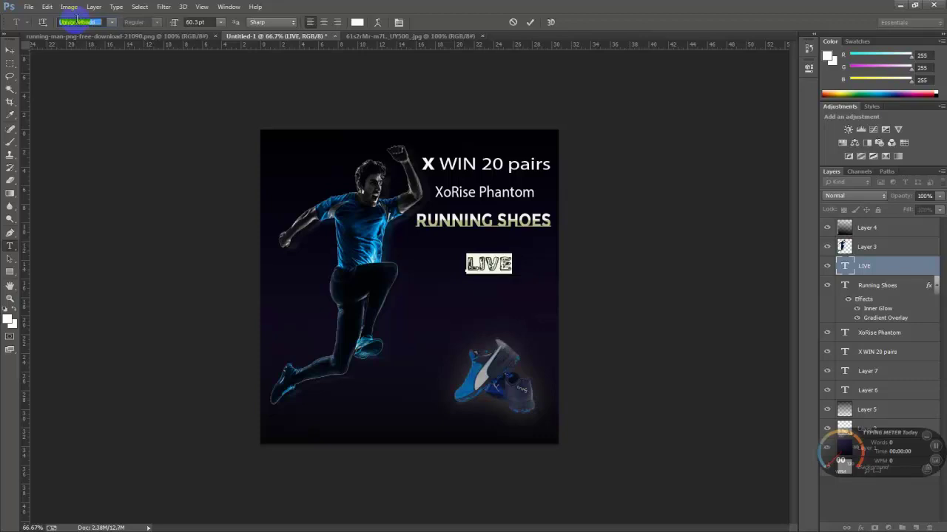
pyautogui.press('Down')
pyautogui.press('Down')
pyautogui.press('Down')
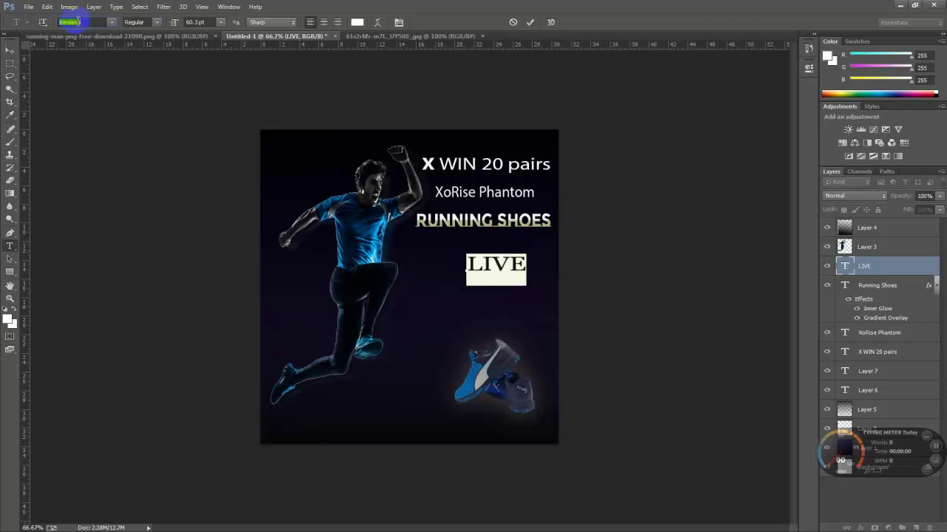
pyautogui.press('Down')
pyautogui.press('Down')
pyautogui.press('Down')
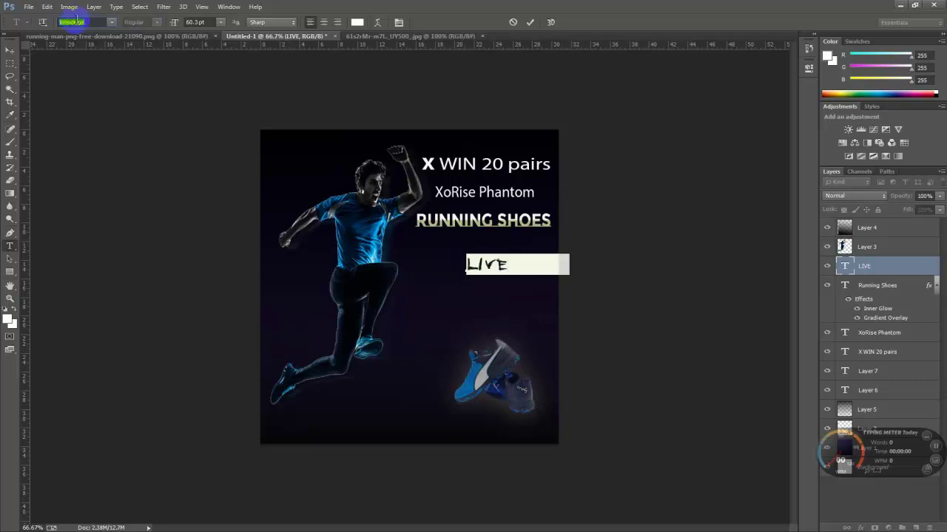
pyautogui.press('Down')
pyautogui.press('Down')
pyautogui.press('Down')
pyautogui.press('Down')
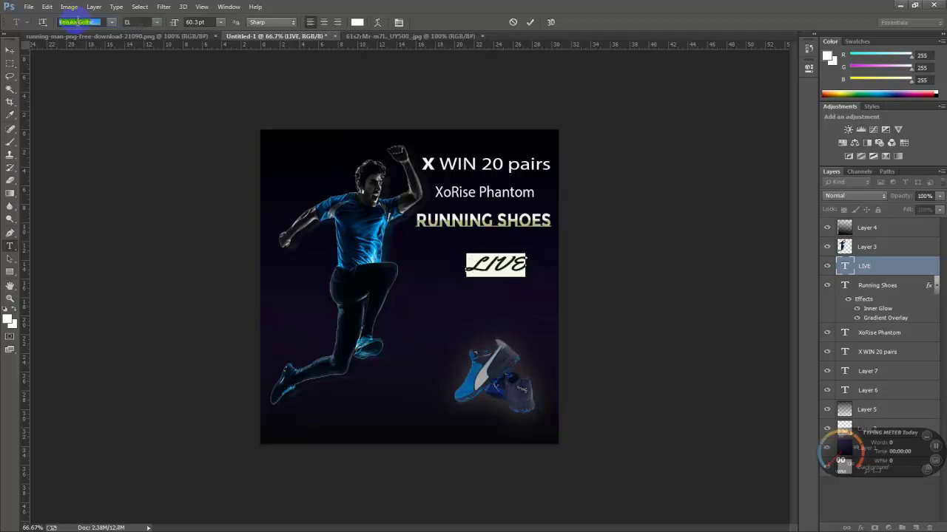
pyautogui.press('Down')
pyautogui.press('Down')
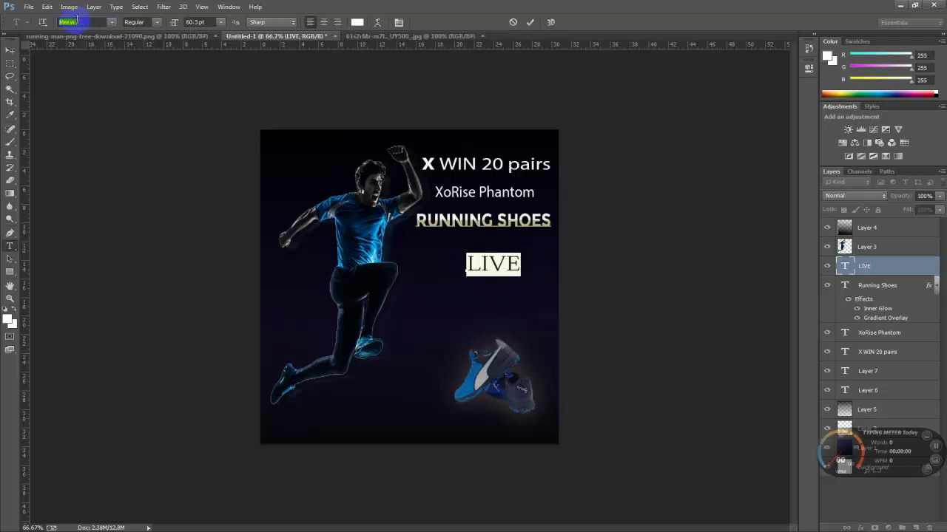
pyautogui.press('Down')
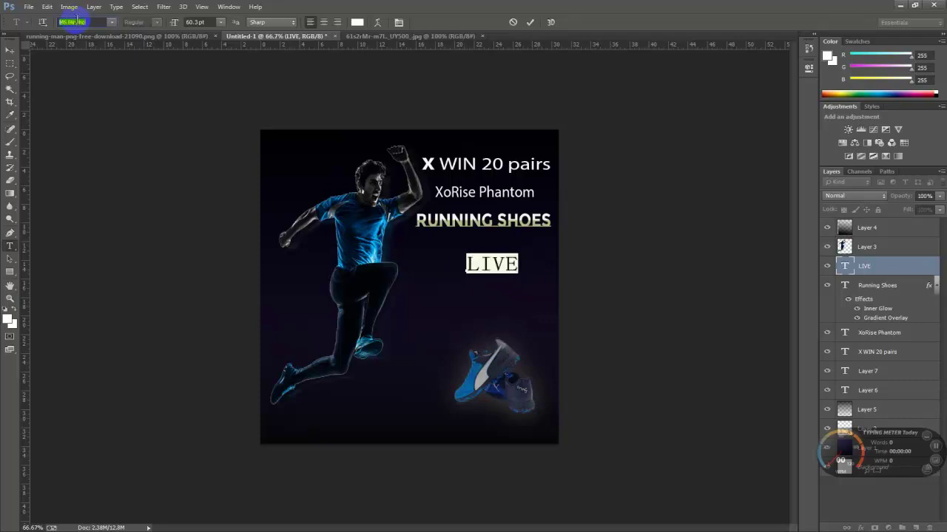
pyautogui.press('Down')
pyautogui.press('Down')
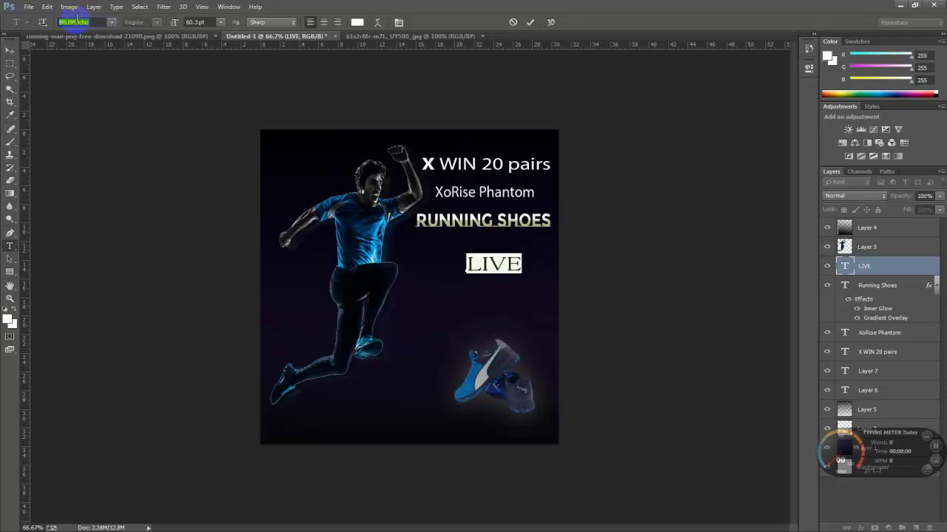
pyautogui.press('Down')
pyautogui.press('Down')
pyautogui.press('Down')
pyautogui.press('Down')
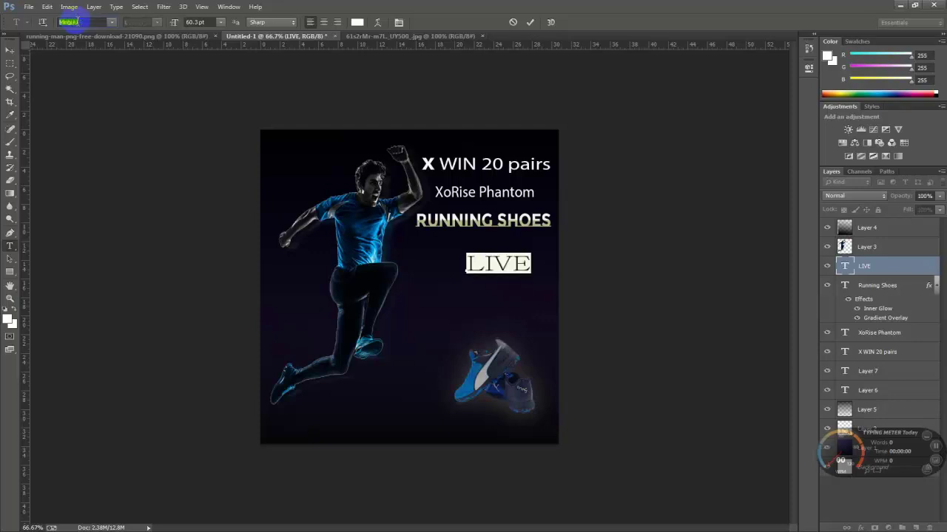
pyautogui.press('Down')
pyautogui.press('Down')
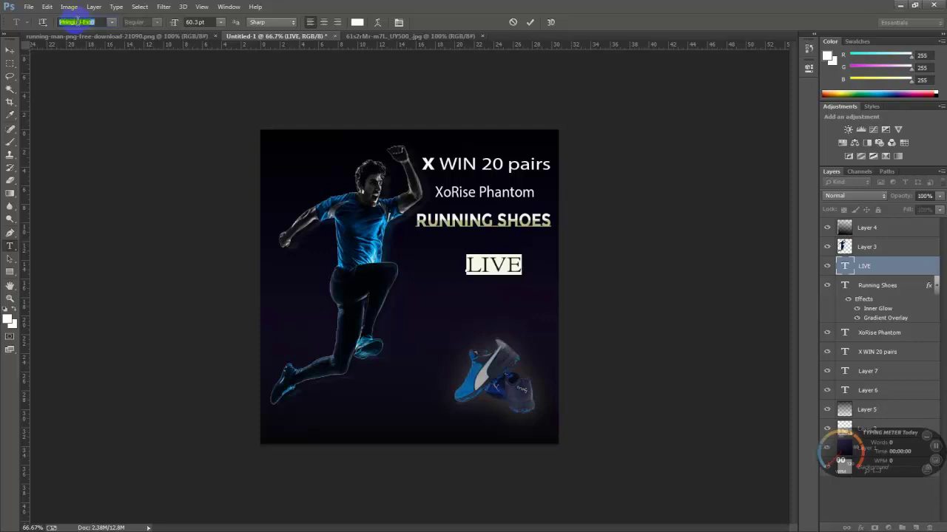
pyautogui.press('Down')
pyautogui.press('Down')
pyautogui.press('Down')
pyautogui.press('Down')
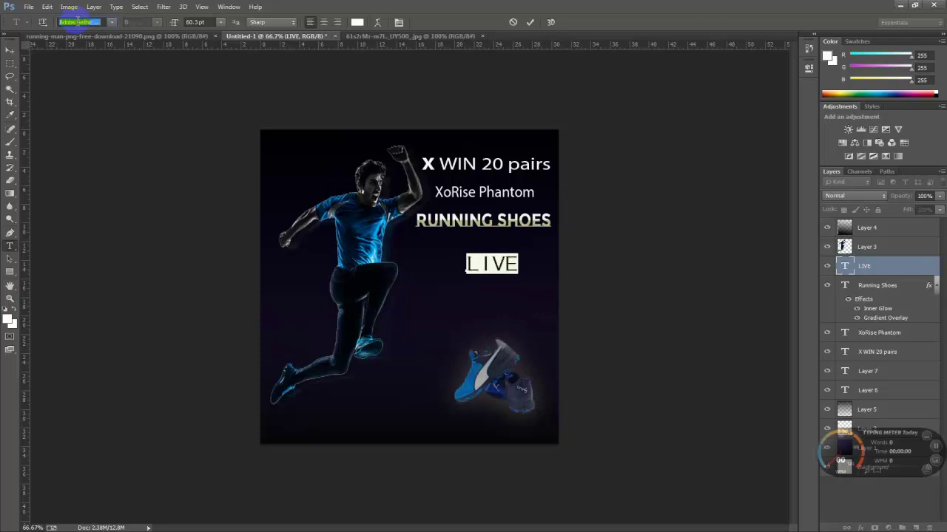
pyautogui.press('Down')
pyautogui.press('Down')
pyautogui.press('Down')
pyautogui.press('Down')
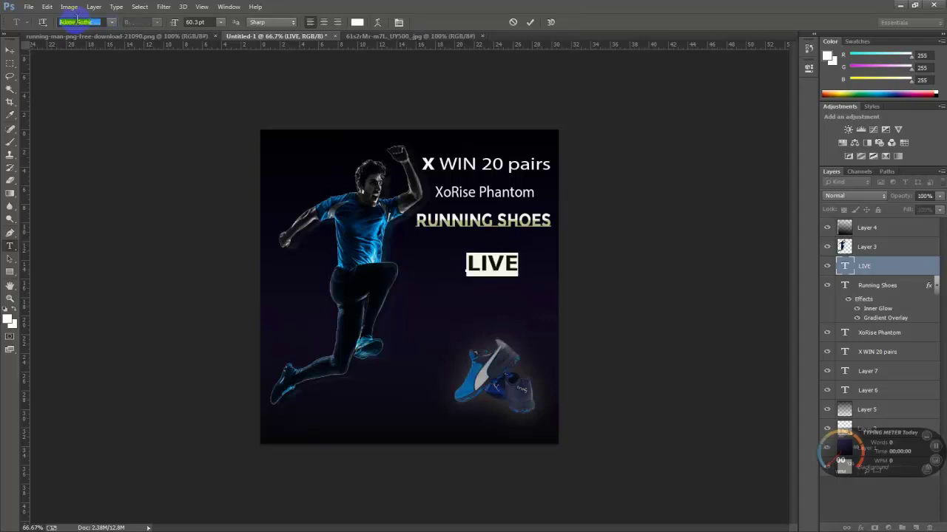
# - Commit LIVE, narrow it to about 80% width, and nudge it slightly left
pyautogui.click(10, 50)
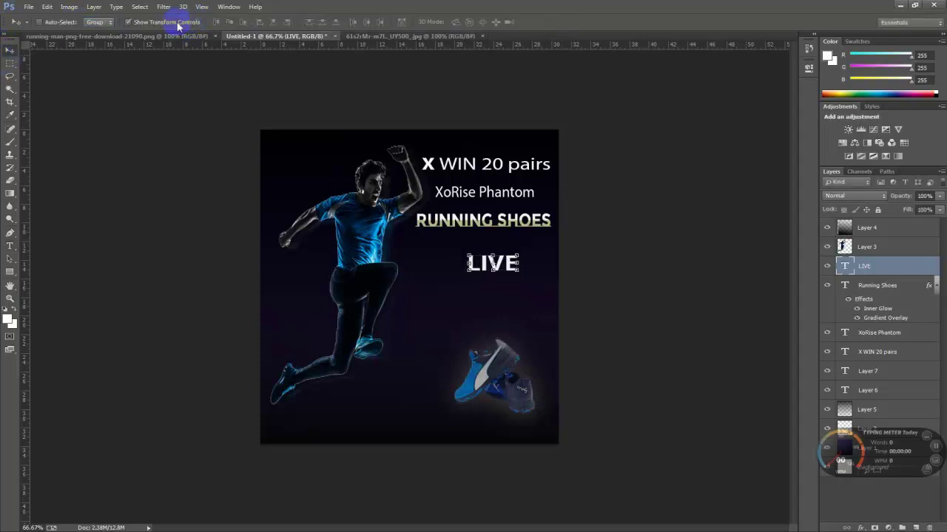
pyautogui.hotkey('ctrl', 't')
pyautogui.moveTo(467, 264)
pyautogui.mouseDown()
pyautogui.moveTo(515, 264)
pyautogui.moveTo(505, 262)
pyautogui.mouseUp()
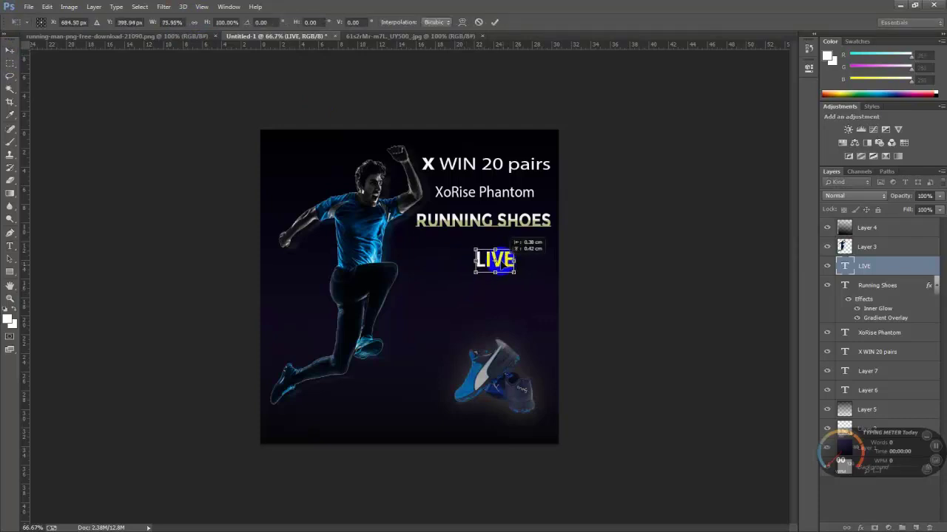
pyautogui.click(494, 21)
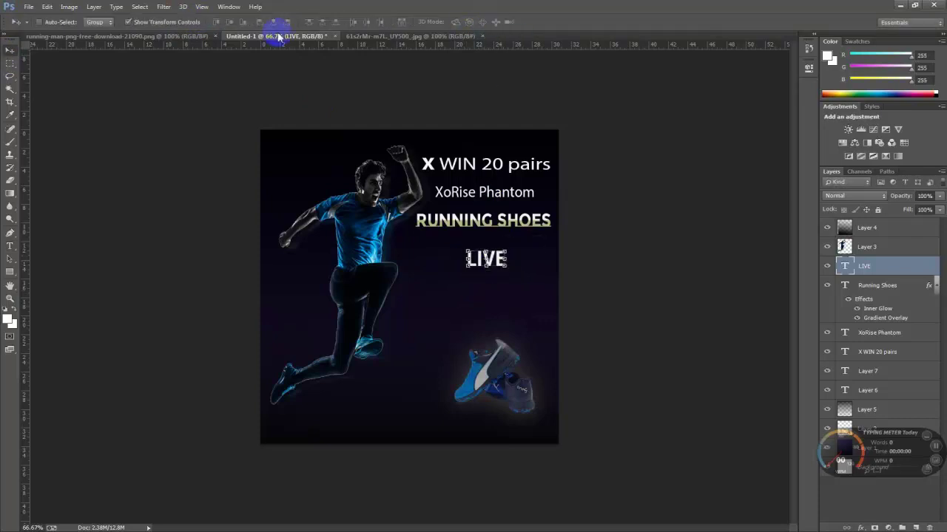
pyautogui.click(170, 24)
pyautogui.press('Left')
pyautogui.press('Left')
pyautogui.press('Left')
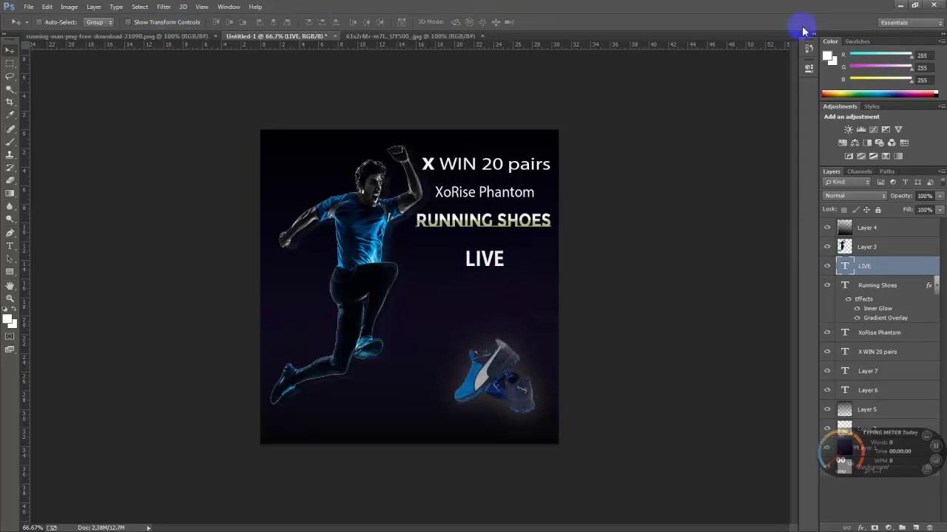
pyautogui.press('Left')
pyautogui.press('Left')
pyautogui.press('Left')
pyautogui.press('Left')
pyautogui.press('Left')
pyautogui.press('Left')
pyautogui.press('Left')
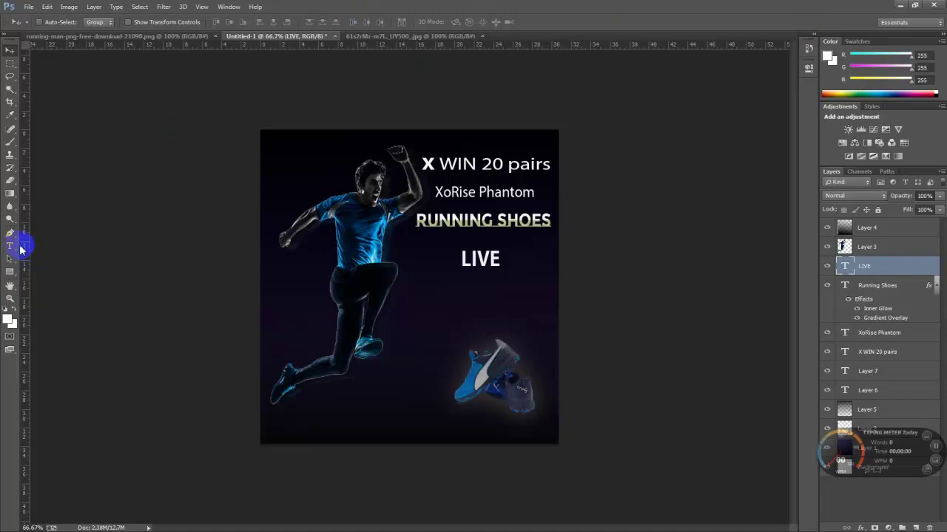
# - Type white 'LIMITLESS' below LIVE, line it up underneath, and select its text
pyautogui.click(15, 248)
pyautogui.click(460, 305)
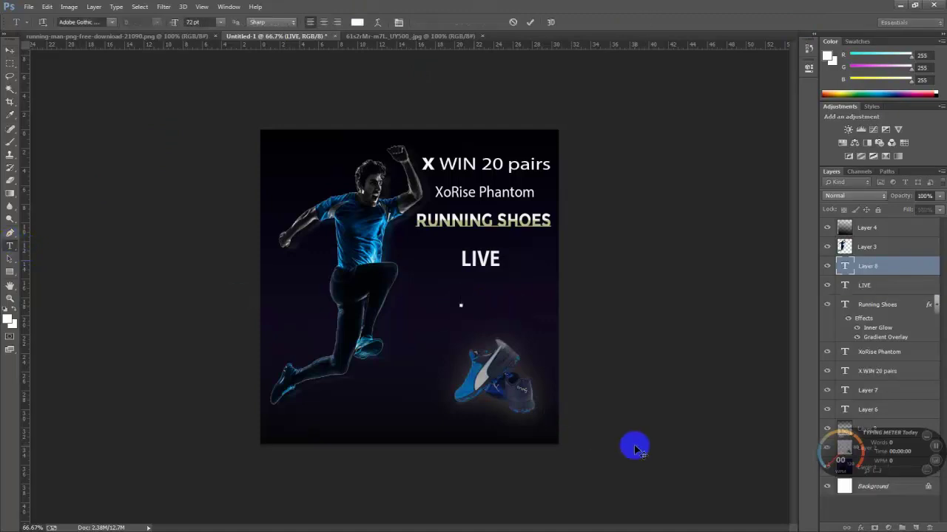
pyautogui.write('L')
pyautogui.write('IMI')
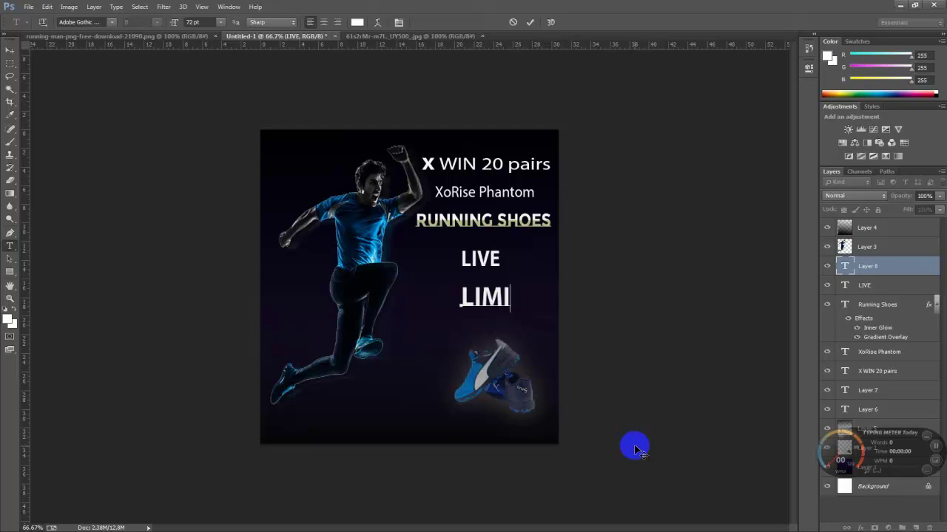
pyautogui.write('TLE')
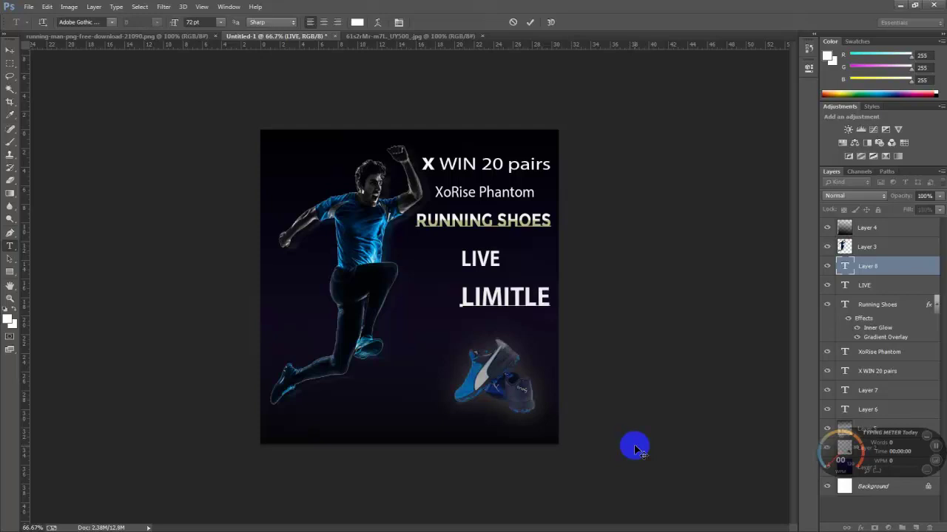
pyautogui.write('S')
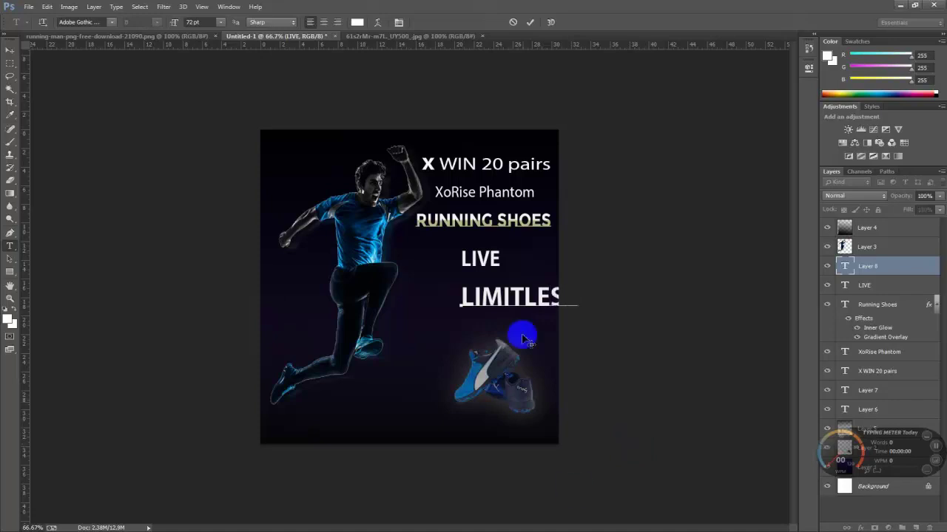
pyautogui.write('S')
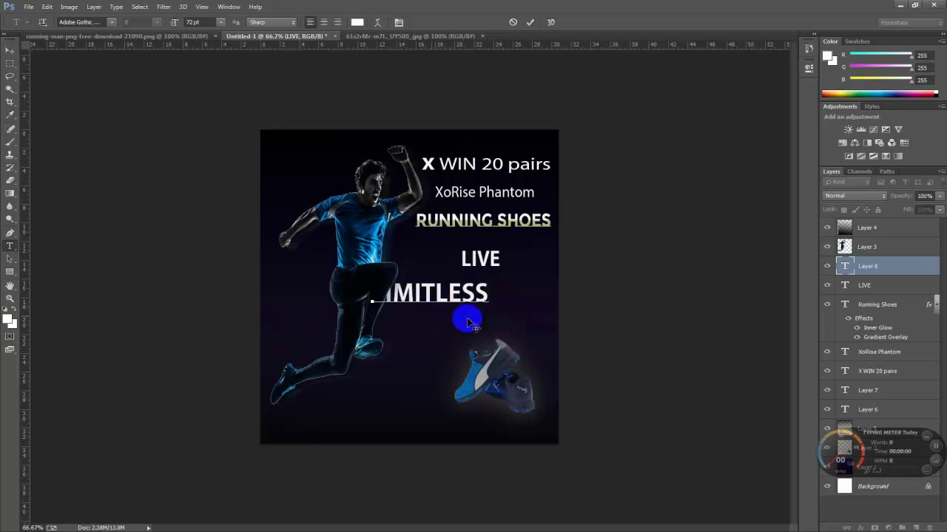
pyautogui.moveTo(465, 317); pyautogui.dragTo(518, 320)
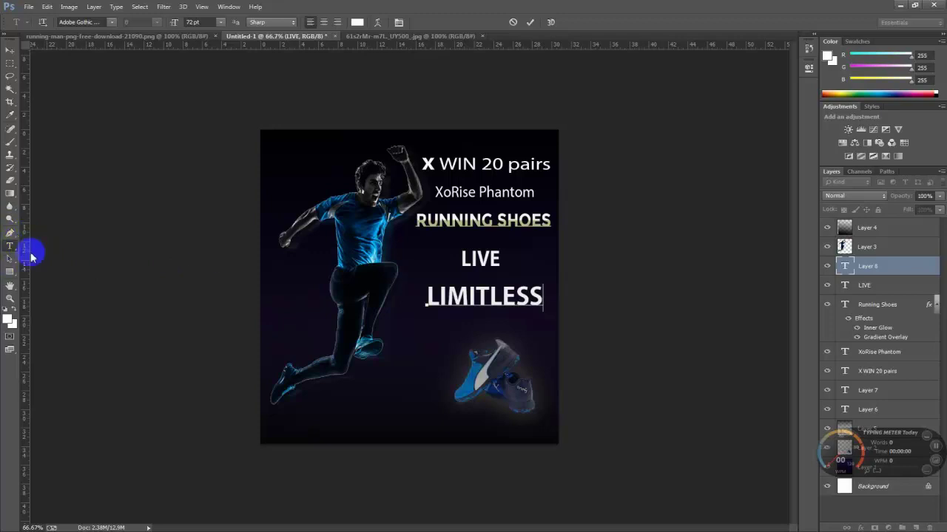
pyautogui.moveTo(422, 296); pyautogui.dragTo(646, 282)
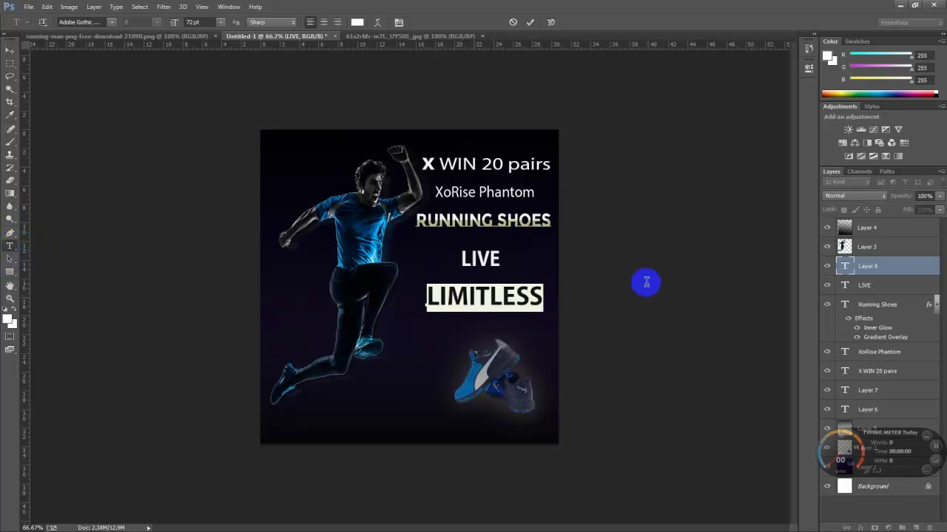
# - Set LIMITLESS in Agency FB after trying 2016 Bugs and neighbouring fonts
pyautogui.click(111, 22)
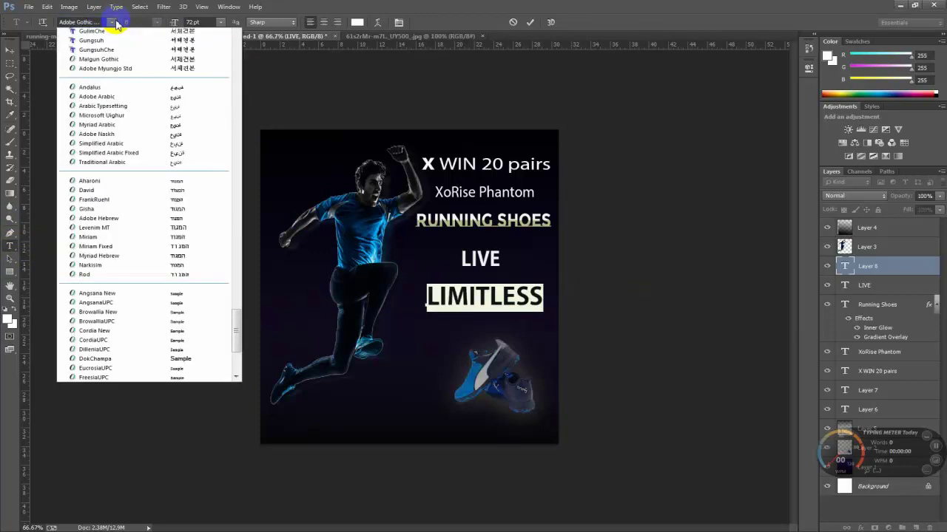
pyautogui.moveTo(237, 336); pyautogui.dragTo(253, 41)
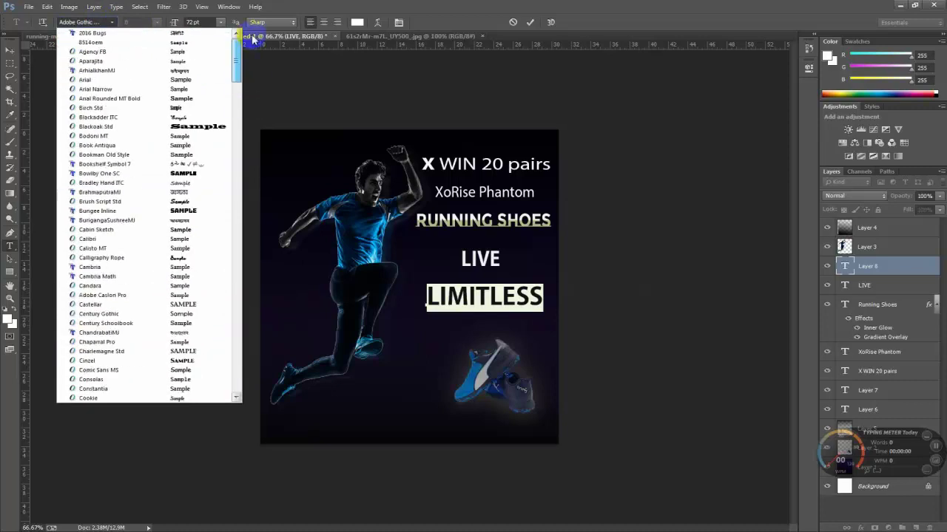
pyautogui.click(119, 32)
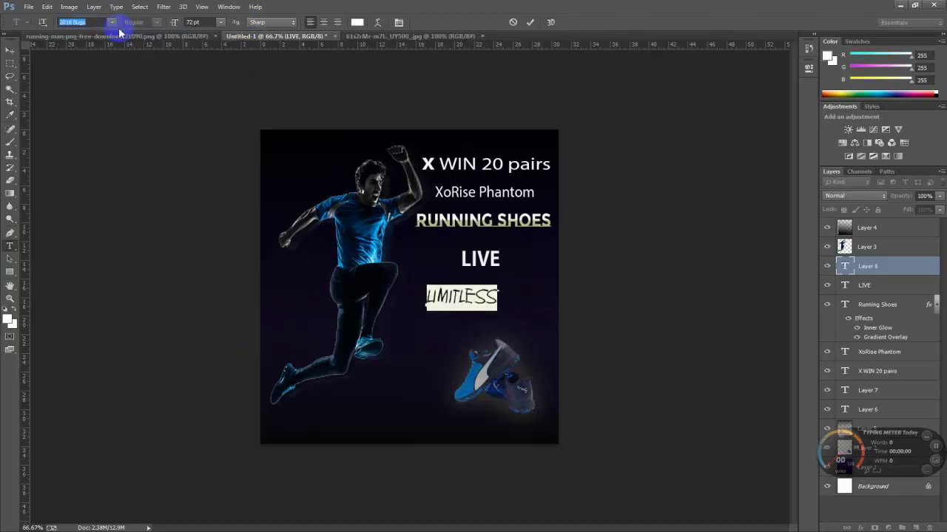
pyautogui.press('Down')
pyautogui.press('Down')
pyautogui.press('Down')
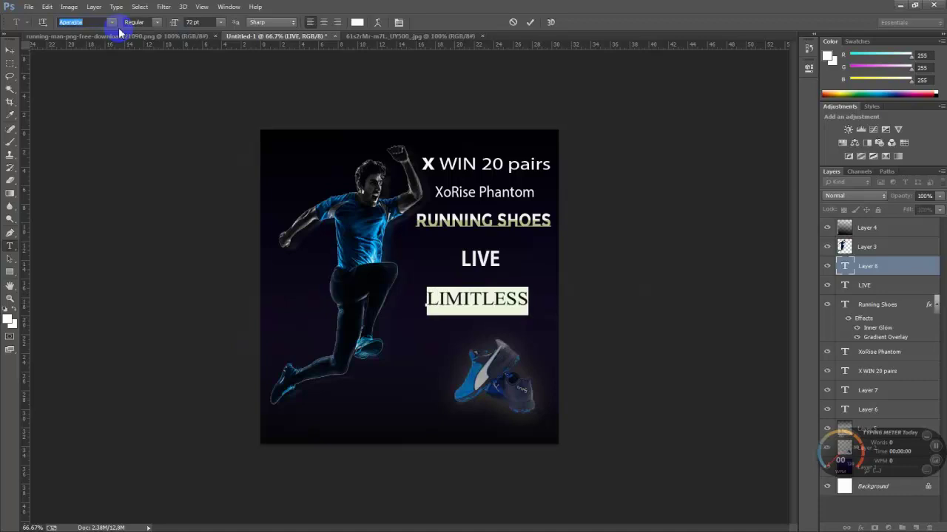
pyautogui.press('Up')
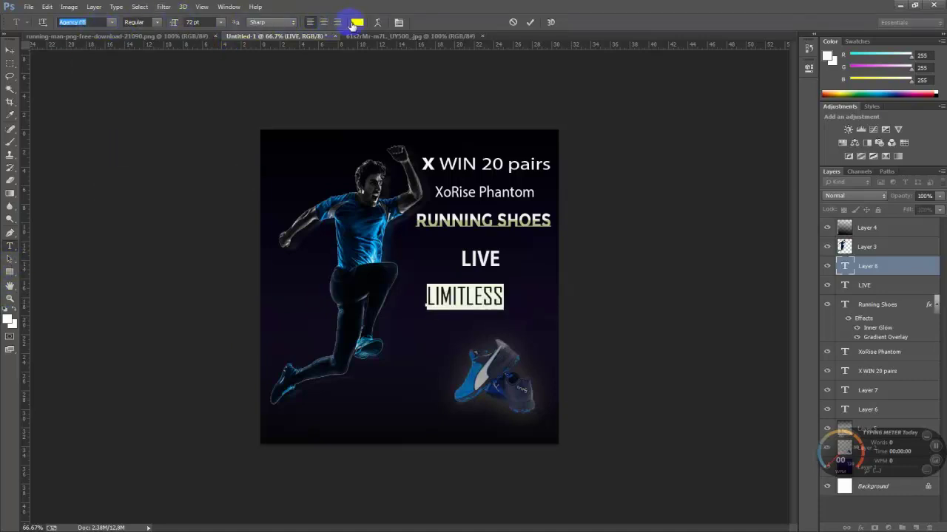
# - Recolour LIMITLESS dark grey (#4c4848) and commit the text
pyautogui.click(357, 21)
pyautogui.moveTo(541, 116); pyautogui.dragTo(705, 103)
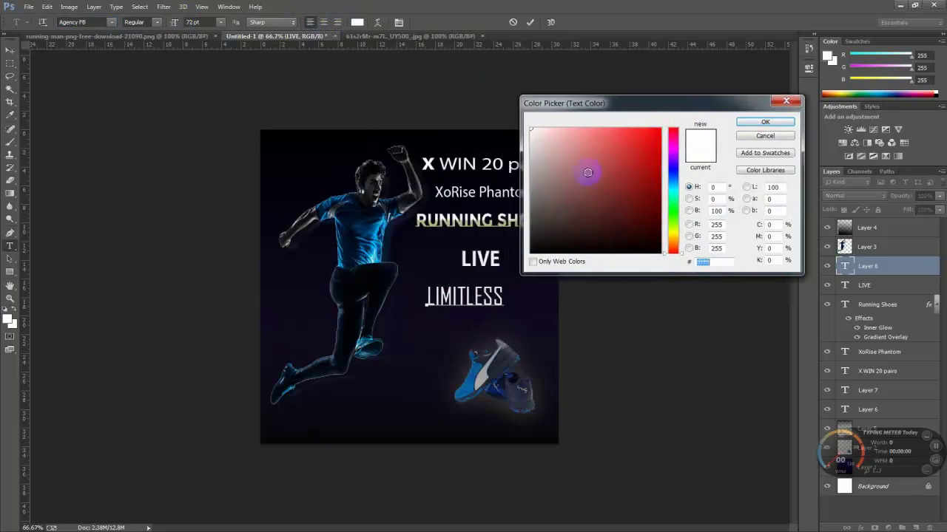
pyautogui.click(745, 122)
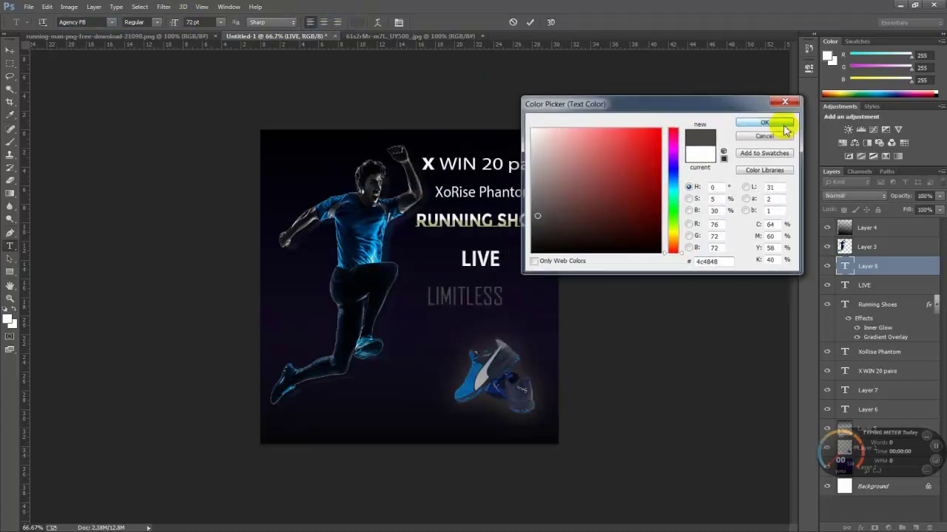
pyautogui.click(11, 50)
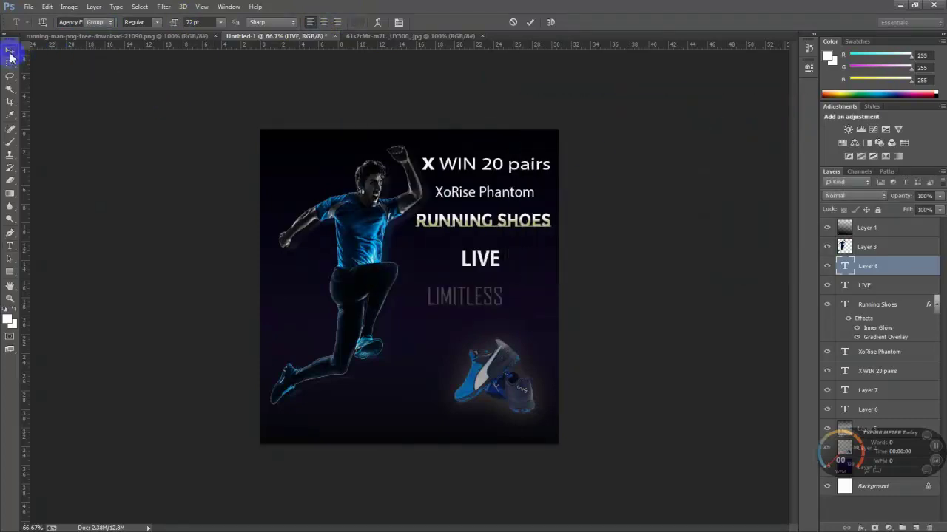
# - Transform and position LIMITLESS centred under LIVE, nudging it slightly left
pyautogui.click(156, 22)
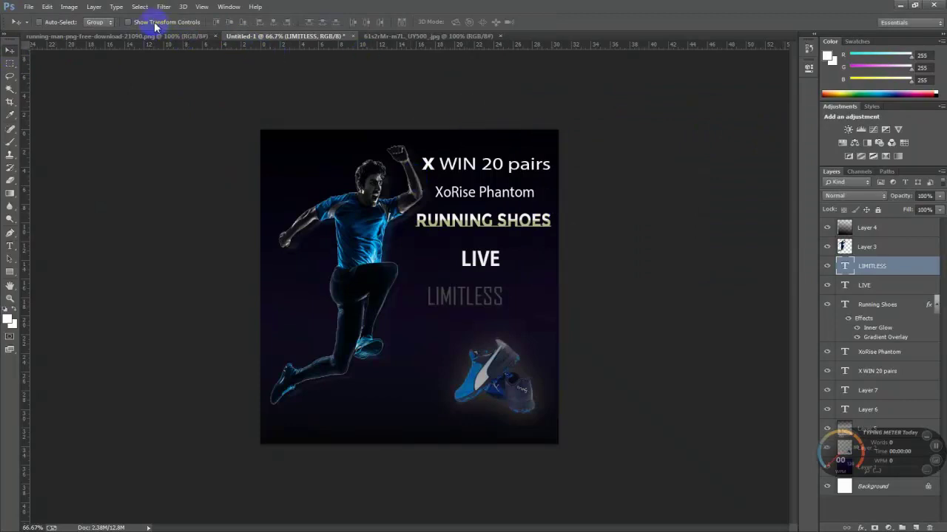
pyautogui.moveTo(504, 296); pyautogui.dragTo(511, 287)
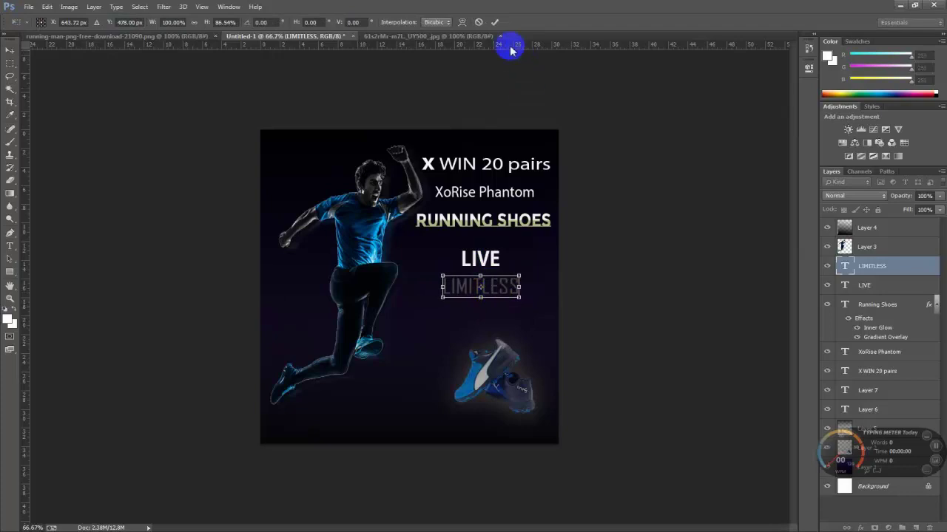
pyautogui.click(495, 23)
pyautogui.click(174, 23)
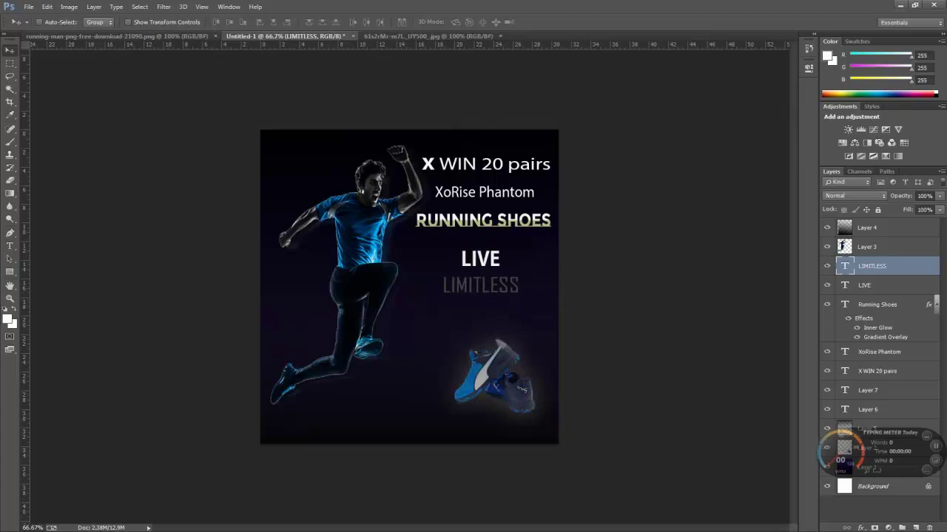
pyautogui.press('Left')
pyautogui.hotkey('ctrl', '-')
pyautogui.hotkey('ctrl', '-')
pyautogui.hotkey('ctrl', '+')
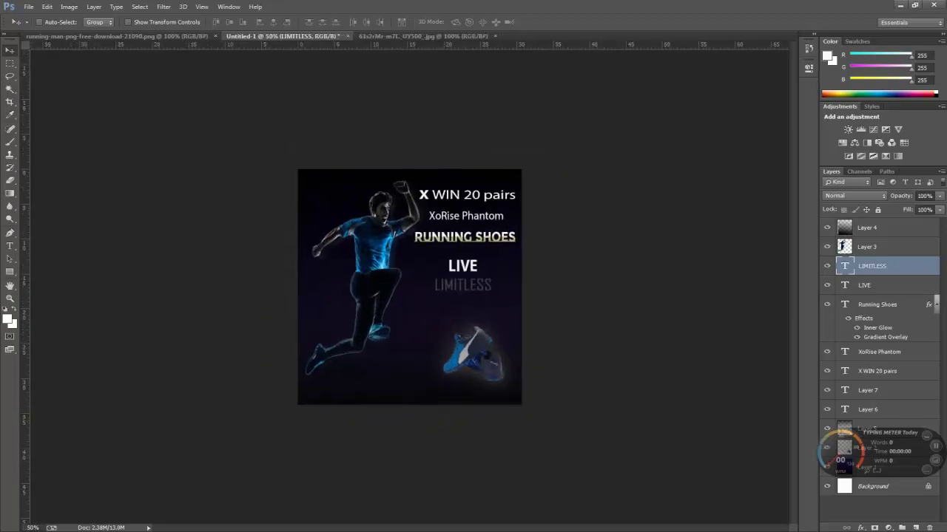
pyautogui.hotkey('ctrl', '+')
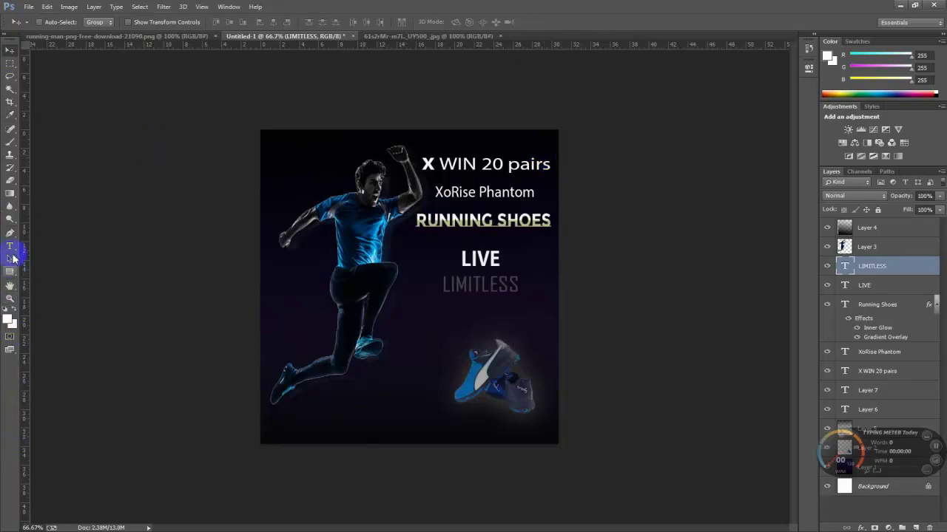
# - Add a 'Tacker' text line and move it to the poster's bottom-left
pyautogui.click(10, 246)
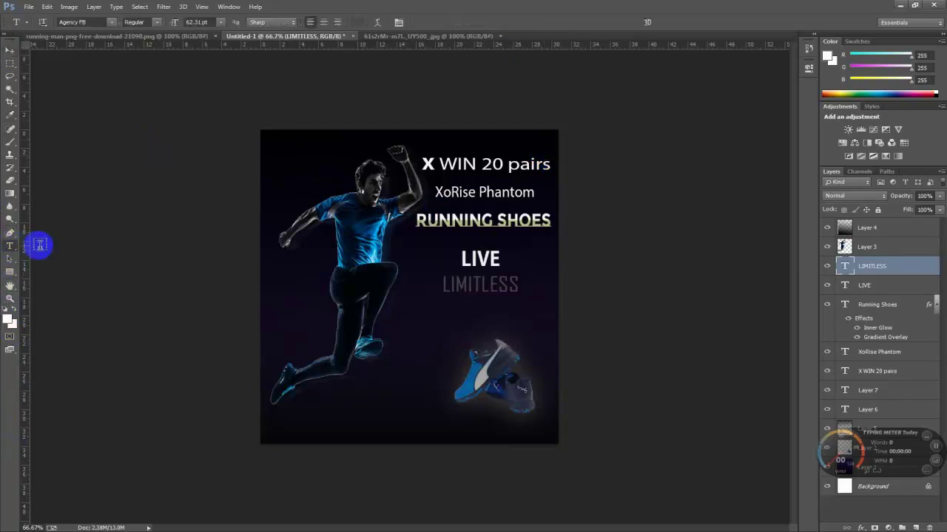
pyautogui.click(367, 410)
pyautogui.write('Tacker')
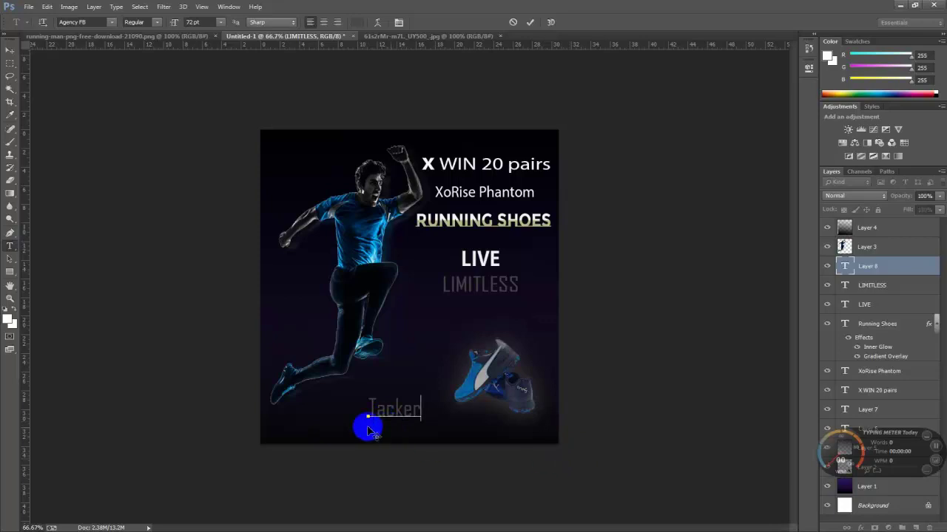
pyautogui.moveTo(392, 430); pyautogui.dragTo(290, 440)
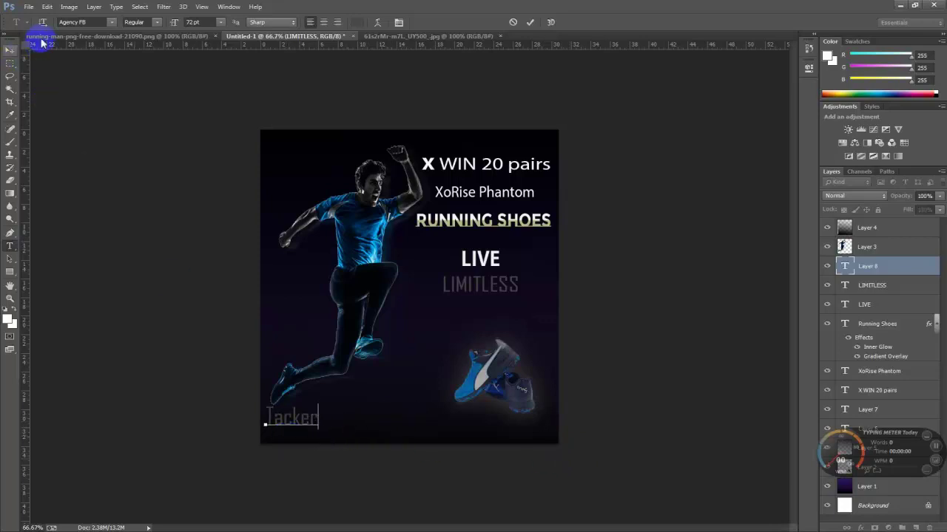
pyautogui.click(10, 50)
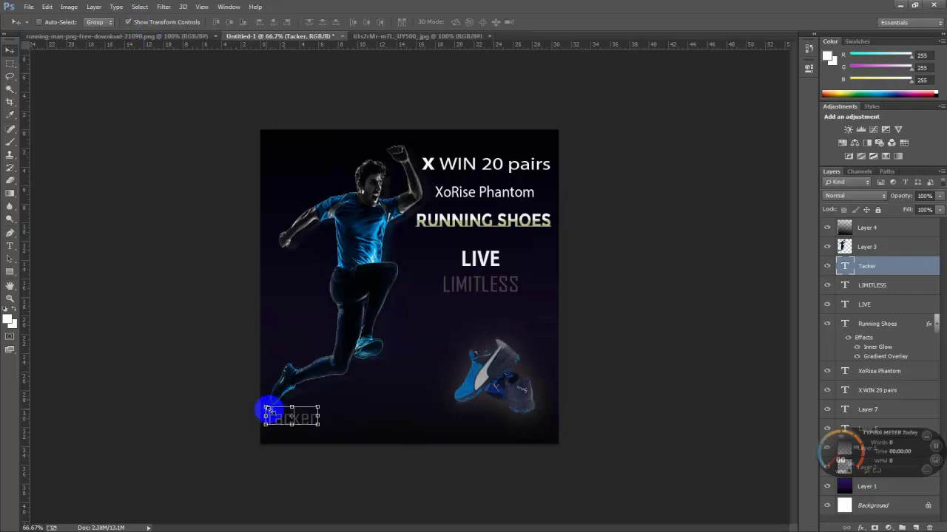
# - Scale the Tacker label down and nudge it further left
pyautogui.moveTo(266, 407); pyautogui.dragTo(280, 409)
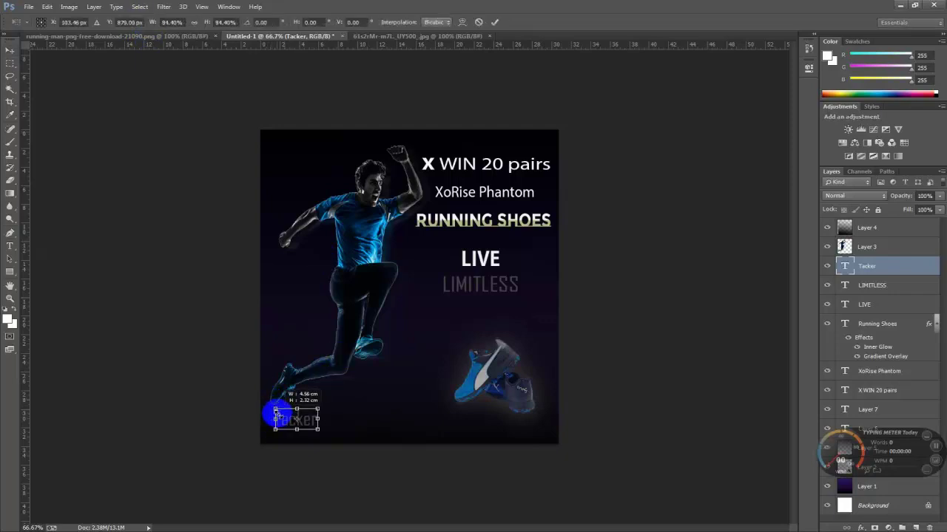
pyautogui.click(495, 21)
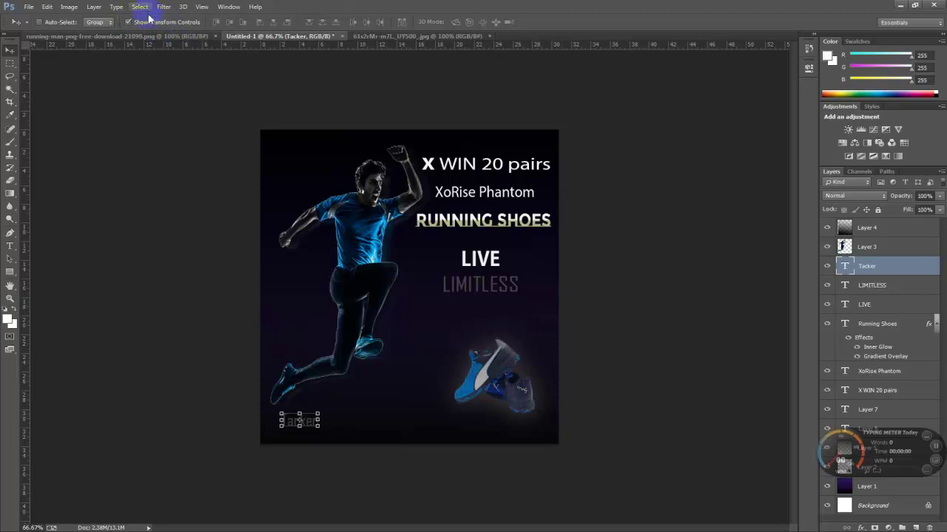
pyautogui.click(130, 21)
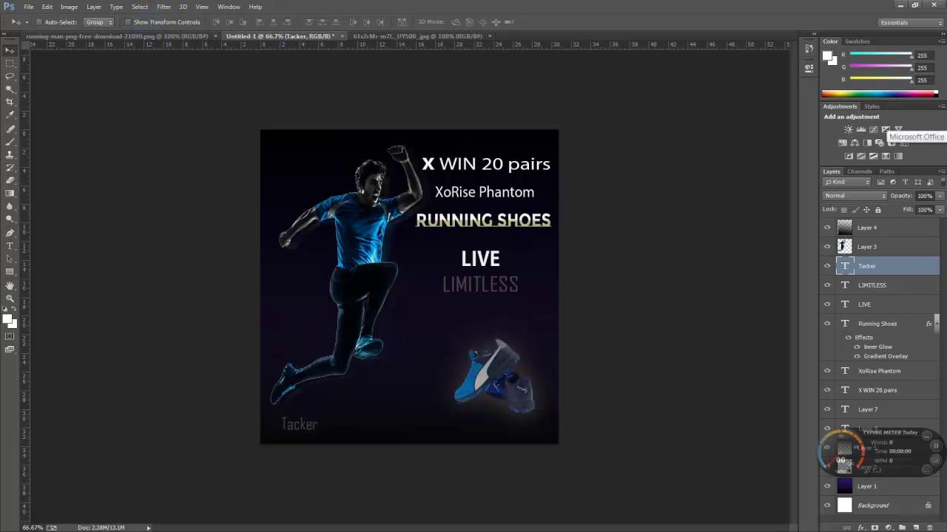
pyautogui.press('Left')
pyautogui.press('Left')
pyautogui.press('Left')
pyautogui.press('Left')
pyautogui.press('Left')
pyautogui.press('Left')
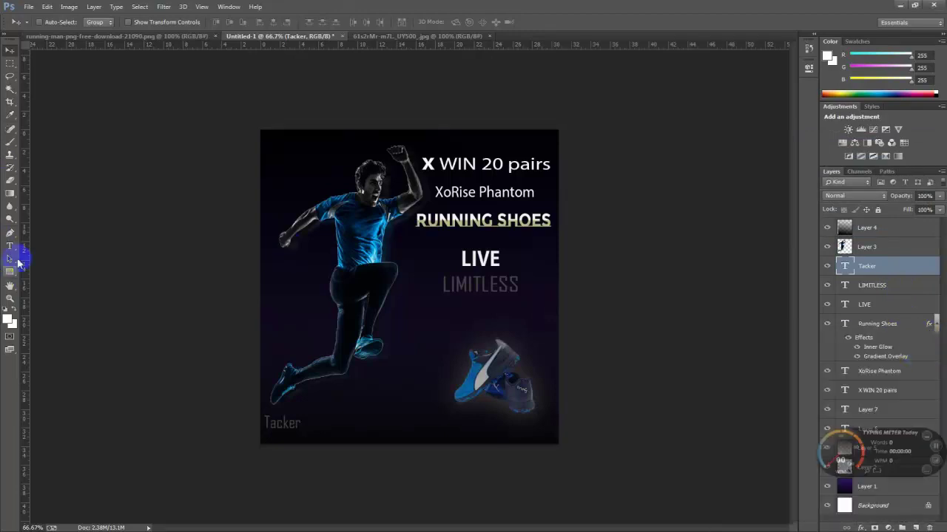
# - Add a 'Size 6x10' text line near the poster bottom
pyautogui.click(9, 246)
pyautogui.click(323, 407)
pyautogui.write('Size 6x10')
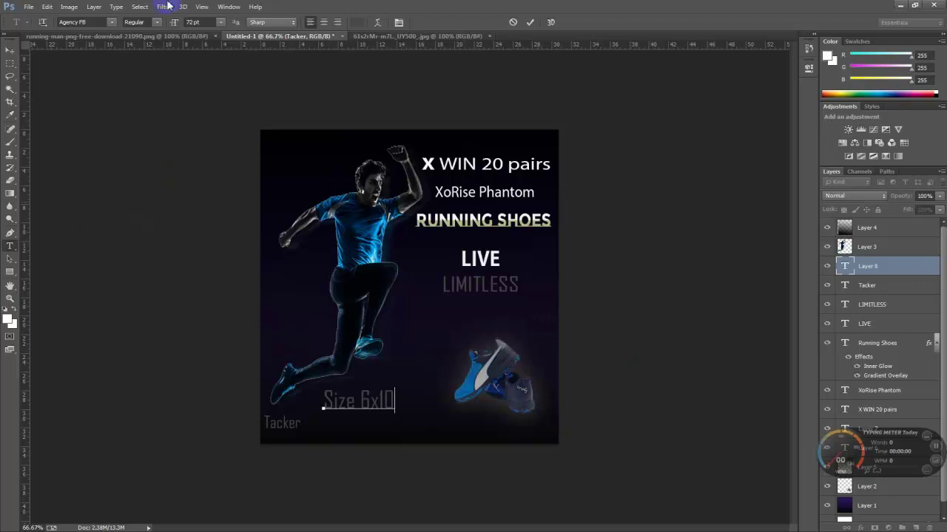
pyautogui.click(9, 50)
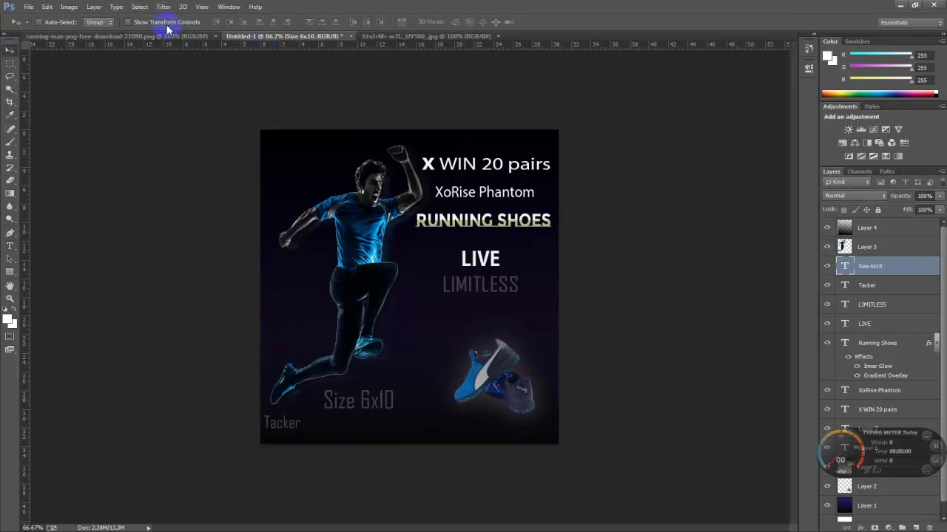
# - Shrink Size 6x10 to about 45% width and move it below Tacker
pyautogui.moveTo(325, 392); pyautogui.dragTo(338, 409)
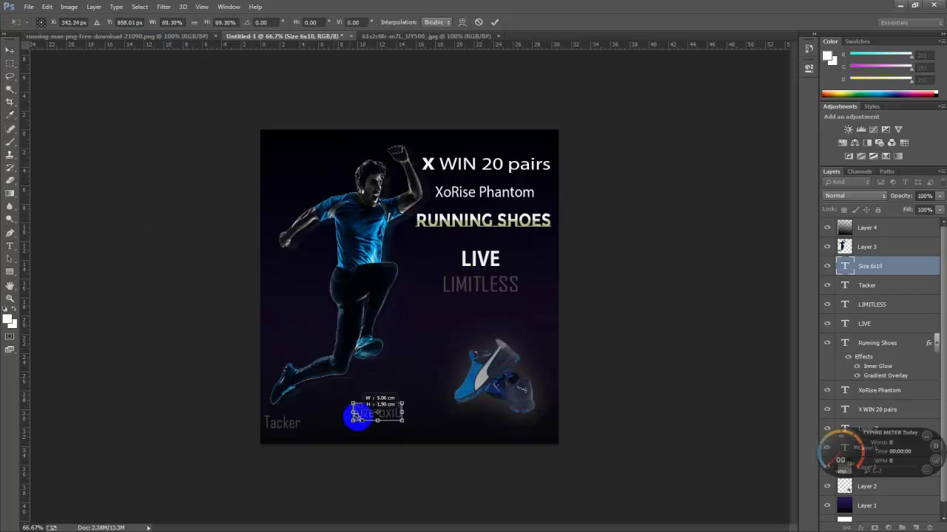
pyautogui.moveTo(338, 408); pyautogui.dragTo(369, 409)
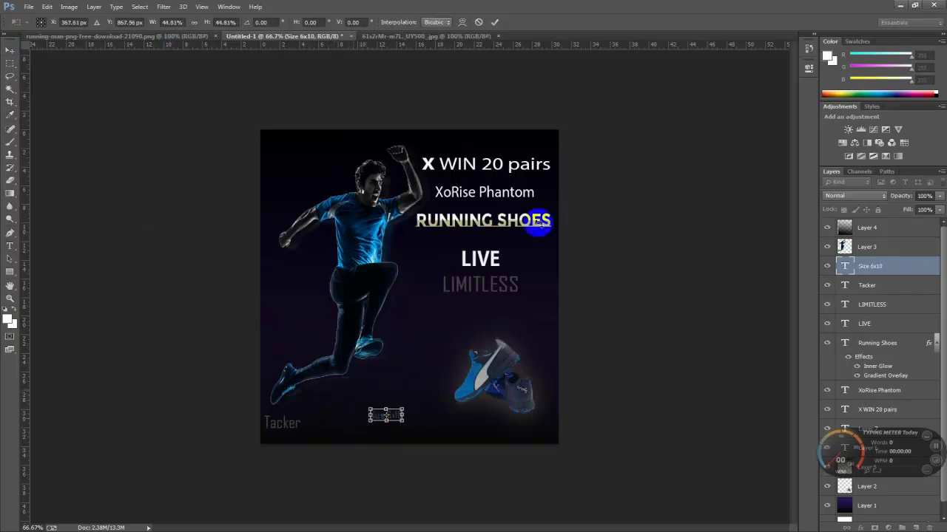
pyautogui.click(495, 22)
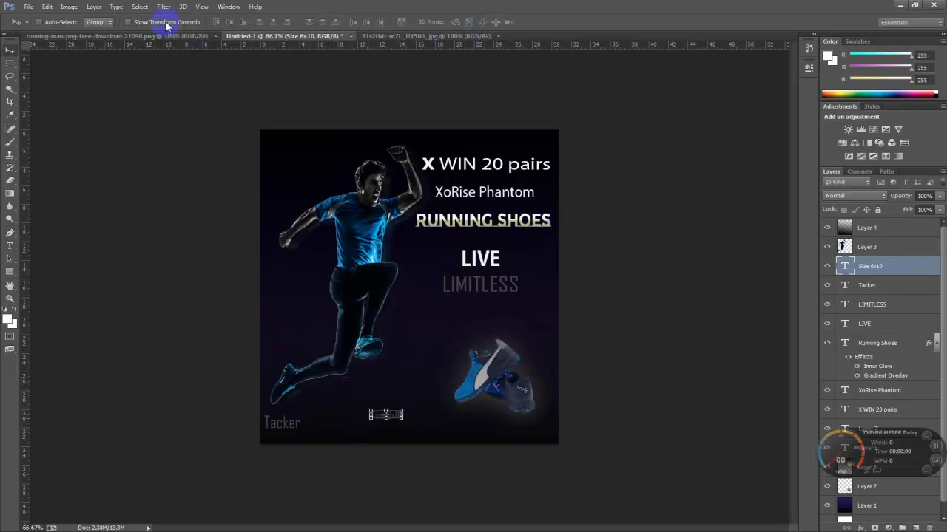
pyautogui.moveTo(396, 434); pyautogui.dragTo(295, 458)
pyautogui.click(507, 446)
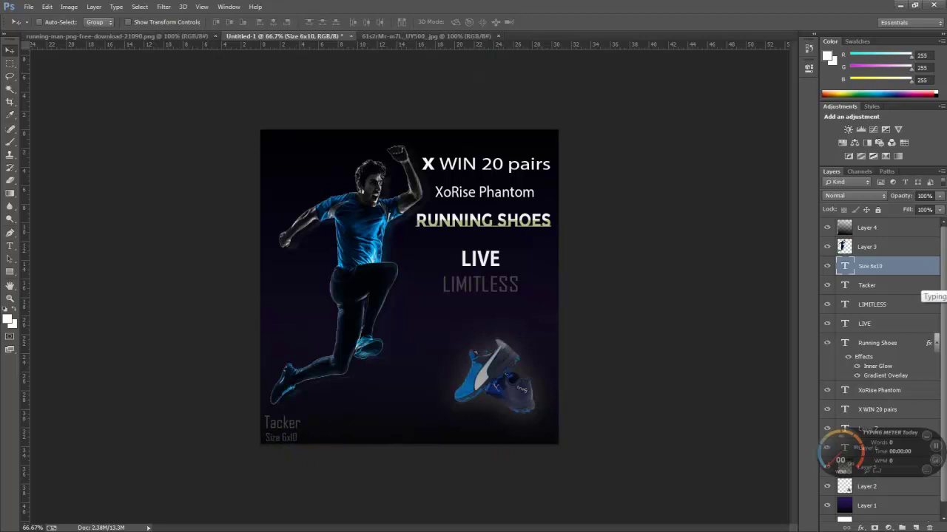
# - Squash the Size 6x10 label to about 57% height
pyautogui.click(129, 22)
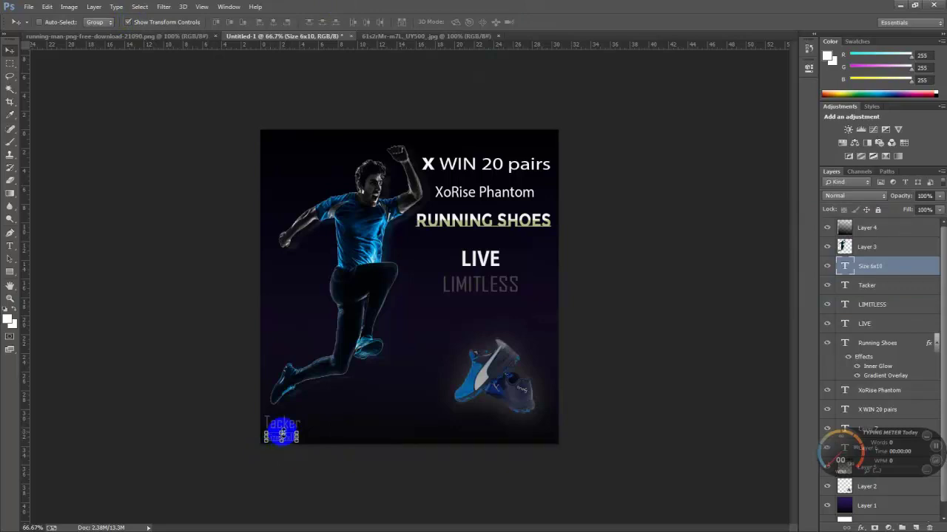
pyautogui.click(281, 437)
pyautogui.moveTo(282, 433); pyautogui.dragTo(282, 438)
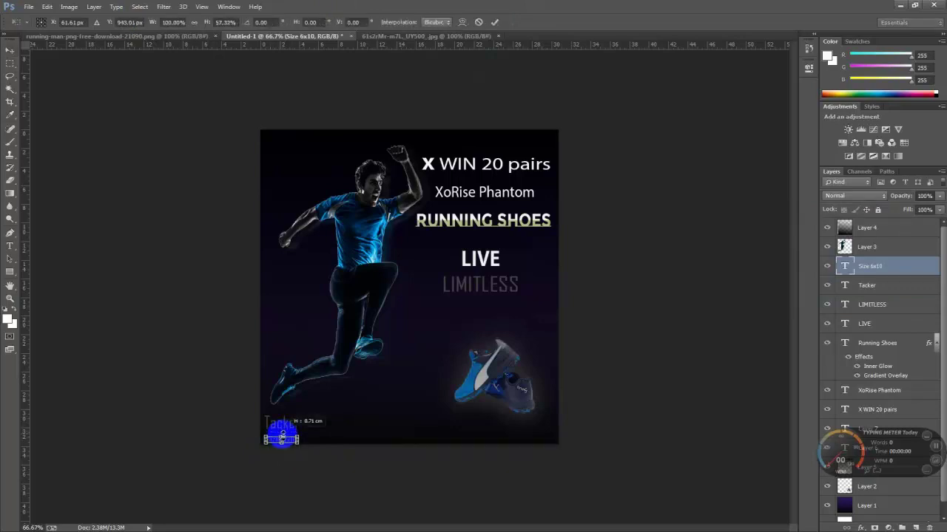
pyautogui.click(494, 21)
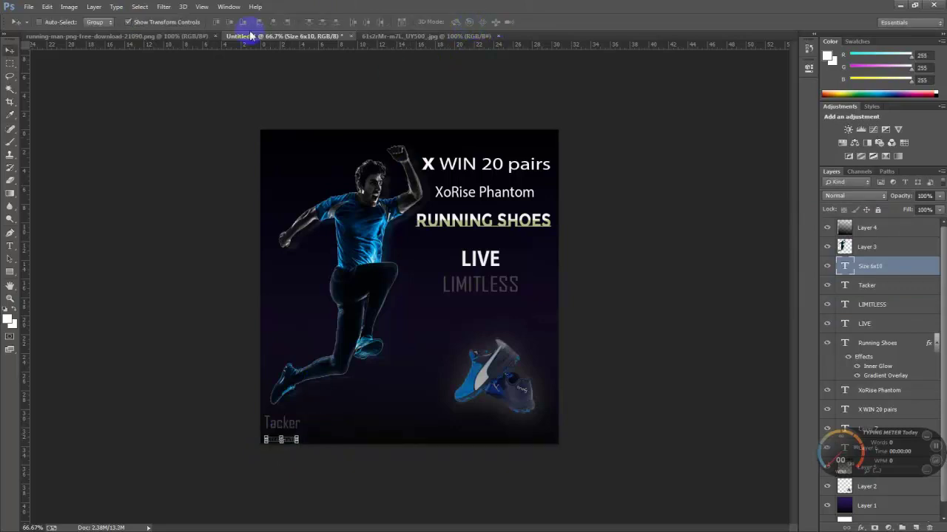
pyautogui.click(179, 22)
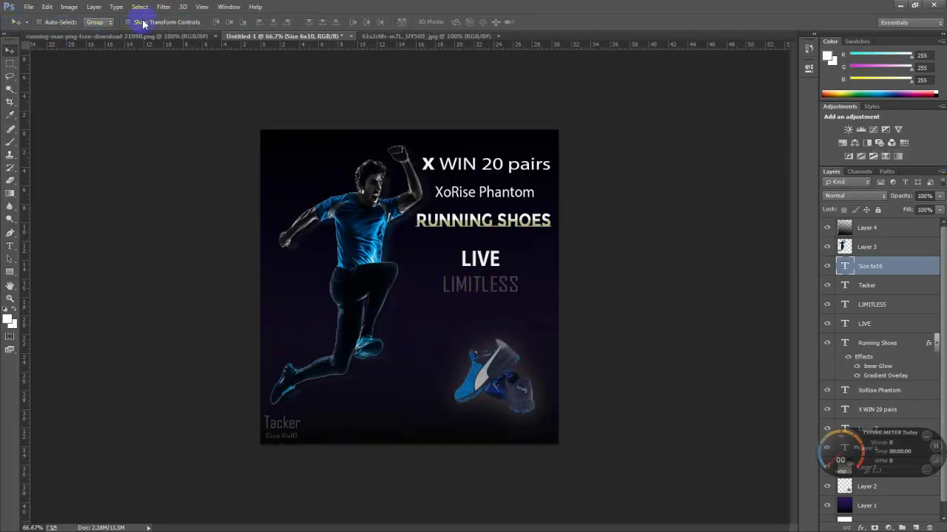
# - Select the Tacker layer and scale it down to about 75%
pyautogui.rightClick(270, 429)
pyautogui.click(285, 432)
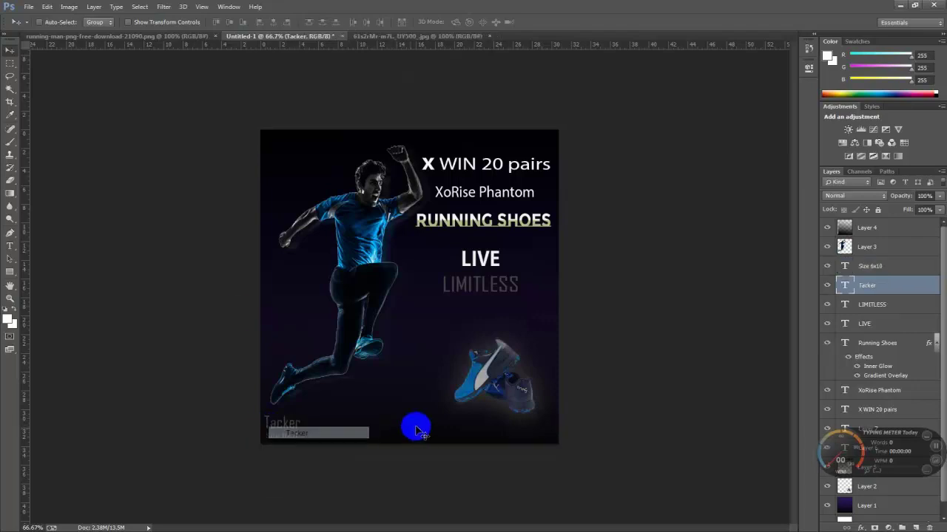
pyautogui.click(129, 22)
pyautogui.moveTo(300, 427)
pyautogui.mouseDown()
pyautogui.moveTo(293, 420)
pyautogui.moveTo(315, 427)
pyautogui.moveTo(293, 422)
pyautogui.mouseUp()
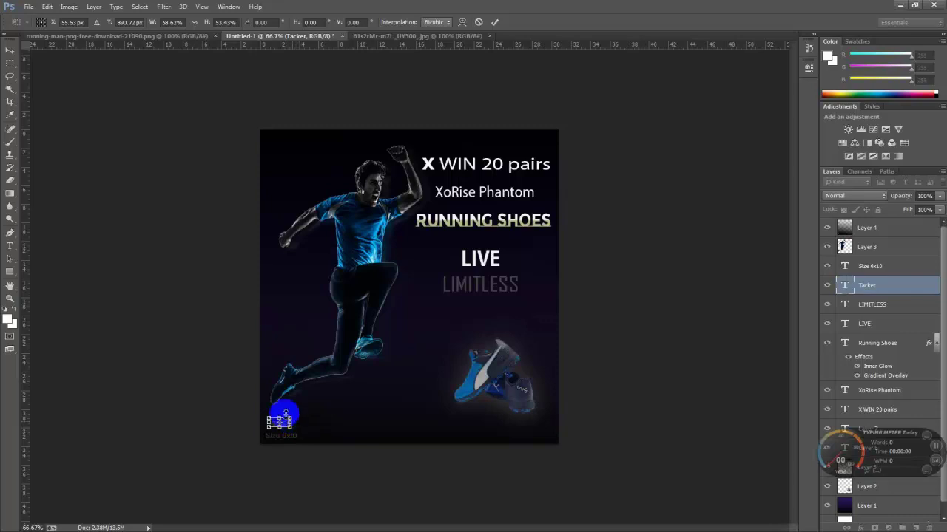
pyautogui.click(494, 21)
pyautogui.click(164, 25)
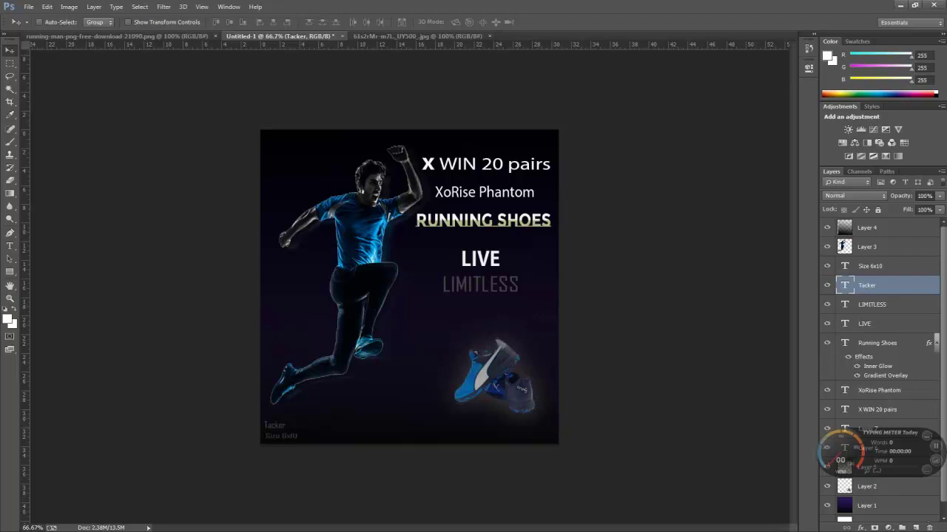
# - Select Layer 4, the 9%-opacity glow over the shoes, via the shoe's right-click layer list
pyautogui.hotkey('ctrl', '-')
pyautogui.hotkey('ctrl', '-')
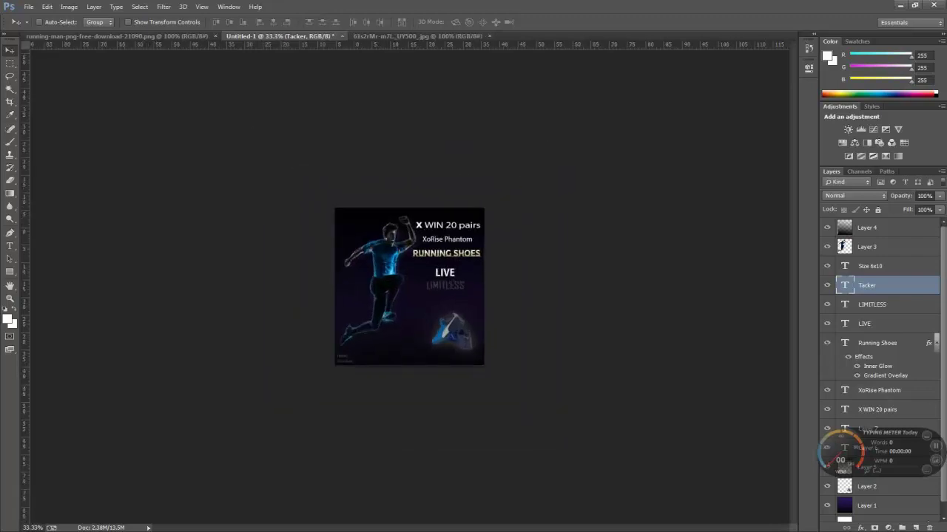
pyautogui.hotkey('ctrl', '+')
pyautogui.hotkey('ctrl', '+')
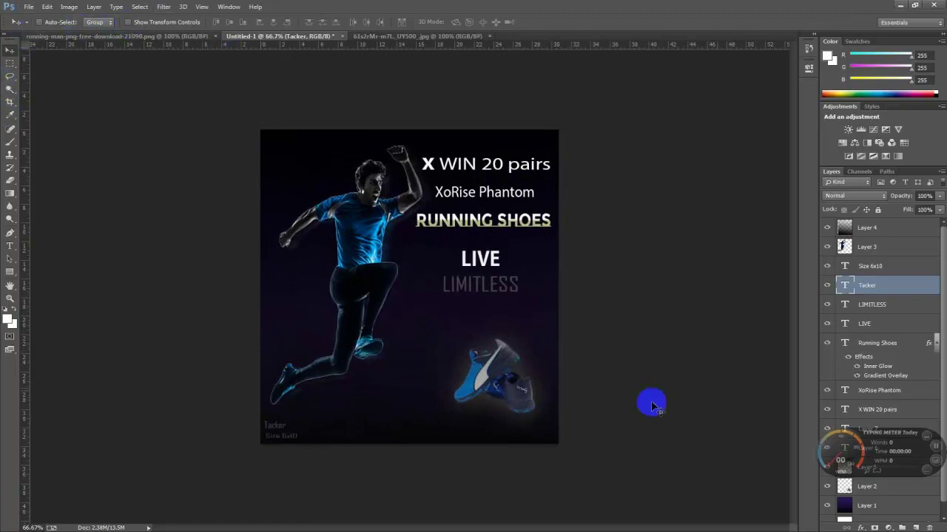
pyautogui.rightClick(501, 377)
pyautogui.click(514, 386)
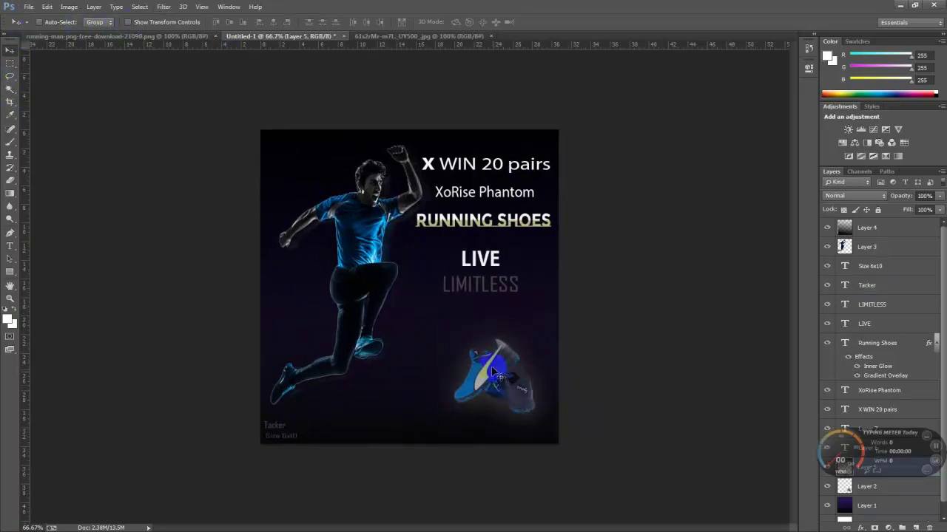
pyautogui.rightClick(498, 374)
pyautogui.click(494, 376)
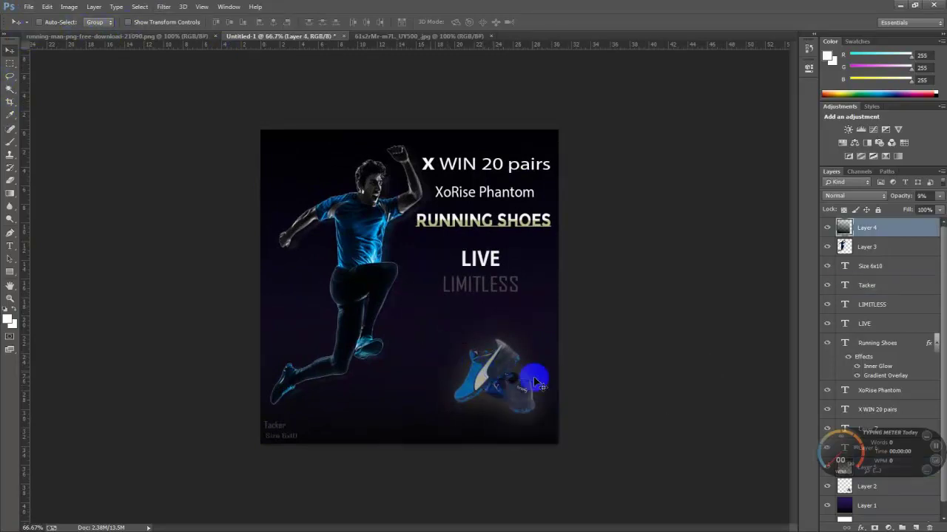